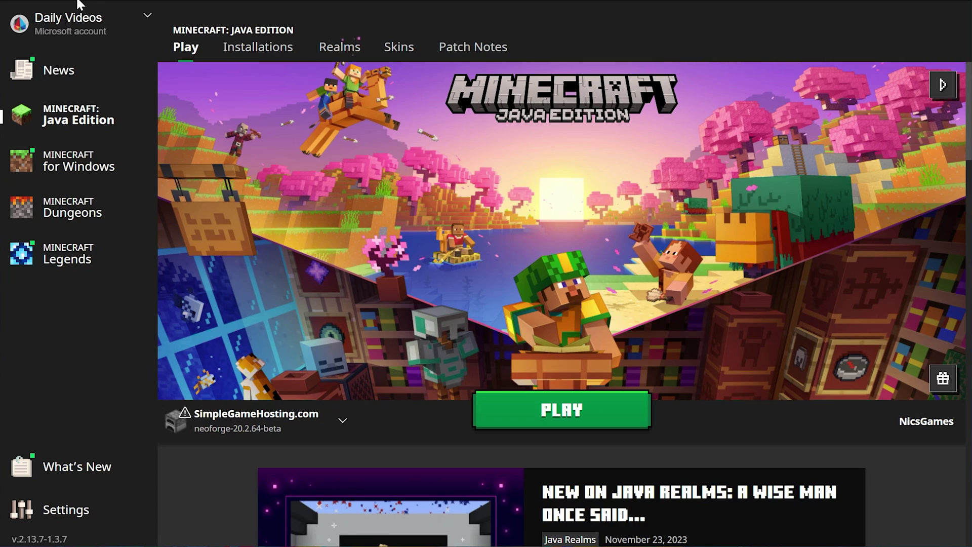
Show the Java Edition installations list, including Latest release 1.20.2.
click(257, 56)
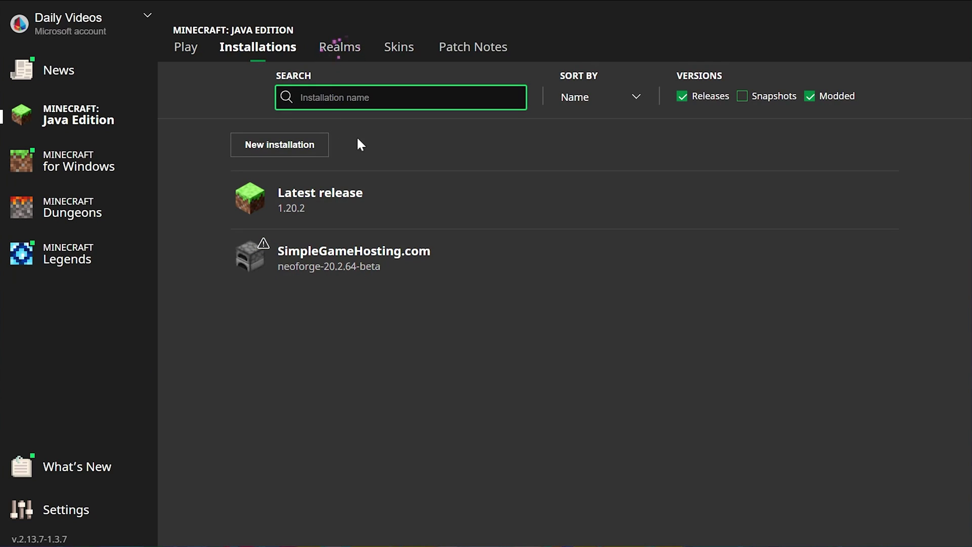
mouse_move(369, 222)
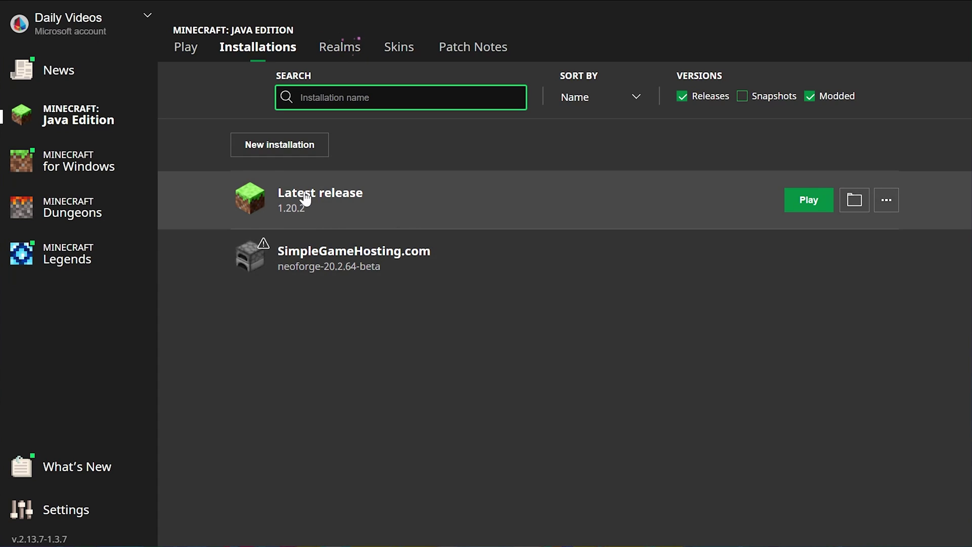
Open the Latest release game folder and go into versions\1.20.2.
click(854, 207)
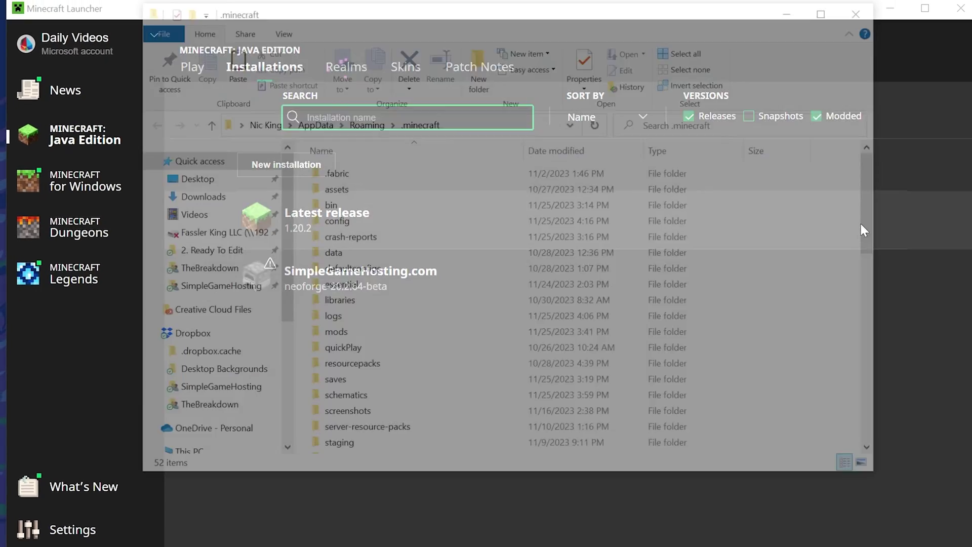
scroll(529, 334, down, 3)
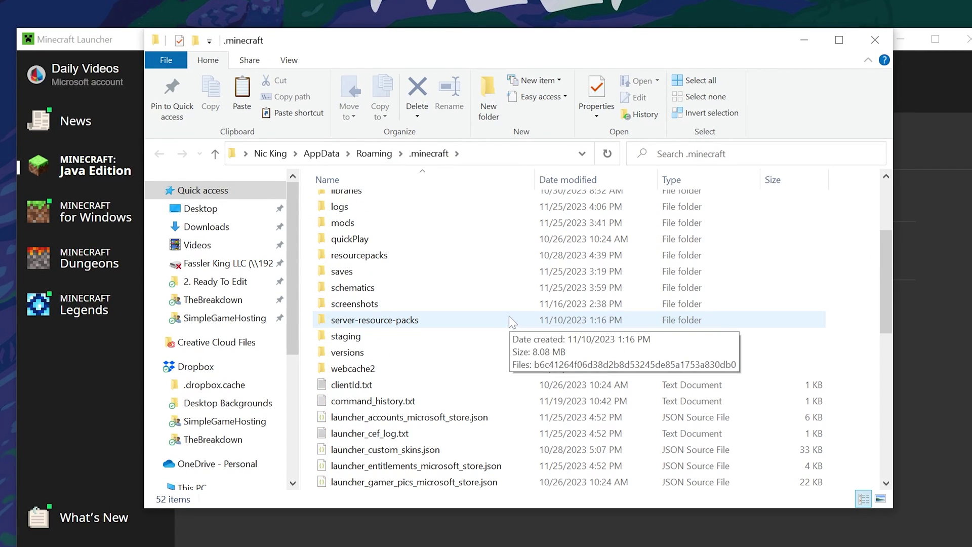
double_click(375, 350)
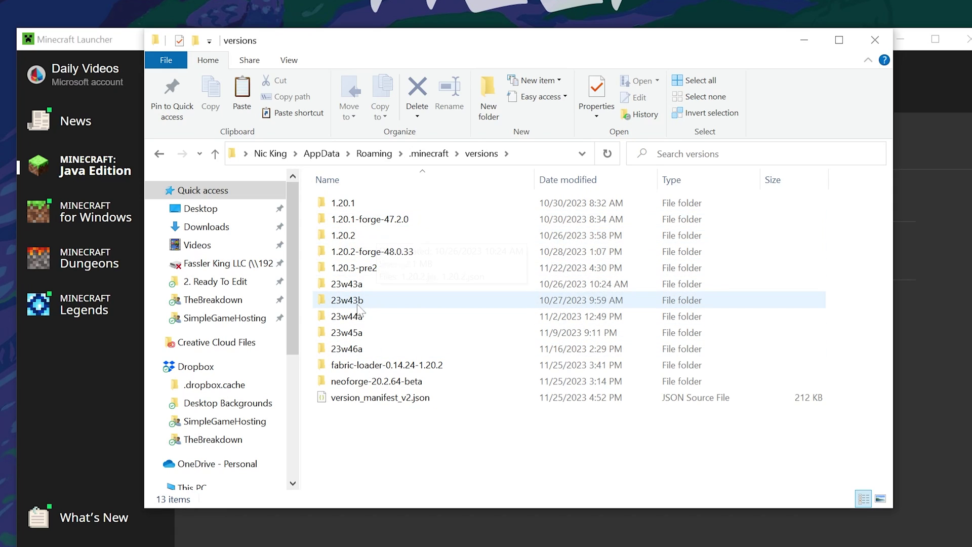
double_click(349, 237)
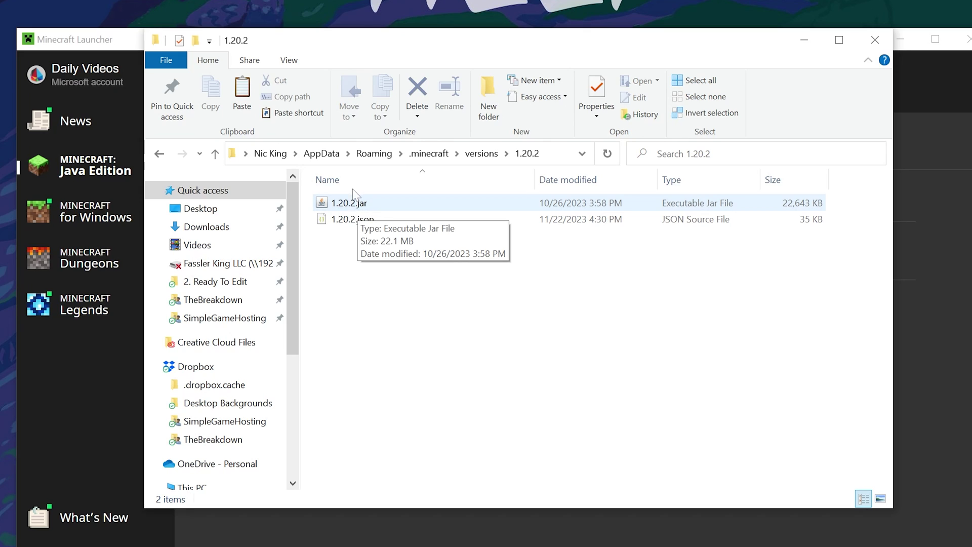
Turn on file name extensions and select 1.20.2.jar.
click(288, 60)
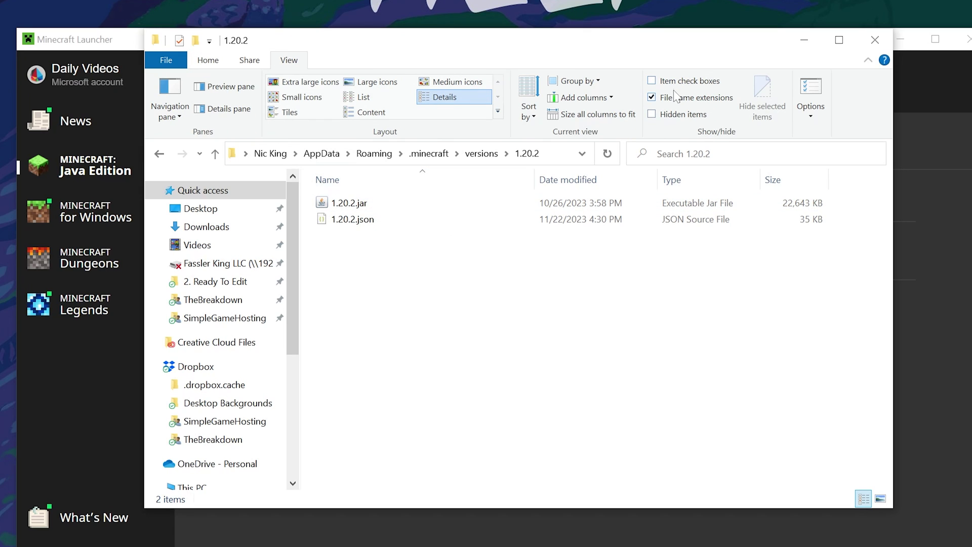
click(652, 97)
click(665, 99)
click(399, 206)
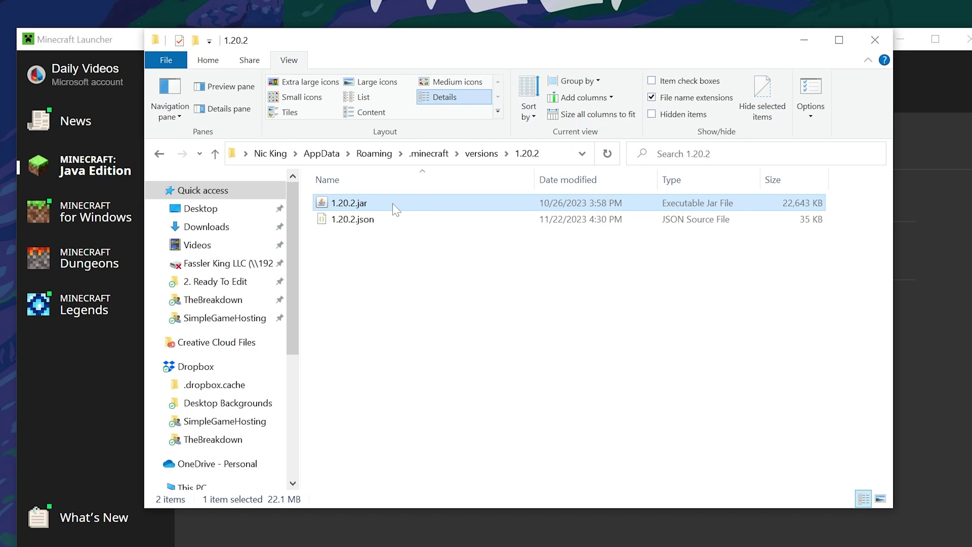
Copy 1.20.2.jar and paste it onto the desktop.
right_click(395, 209)
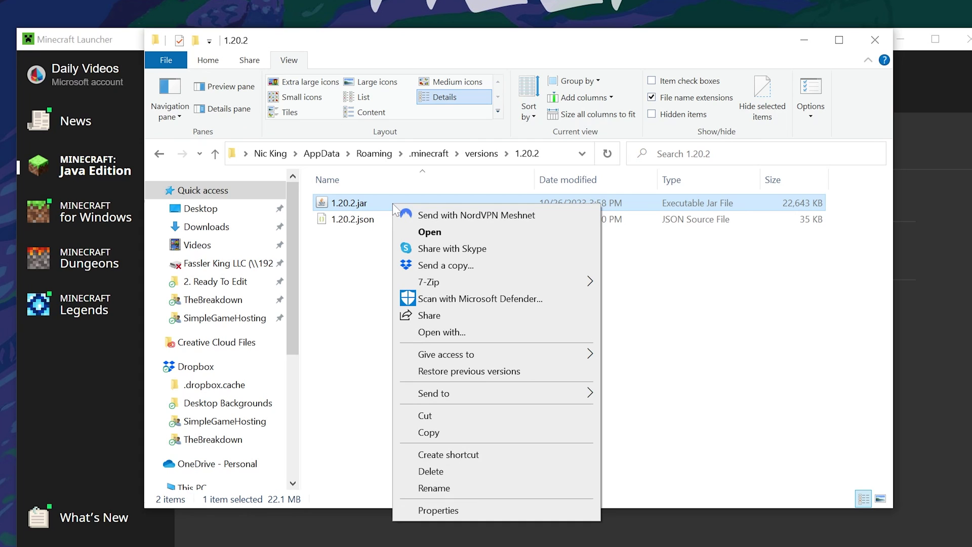
click(428, 432)
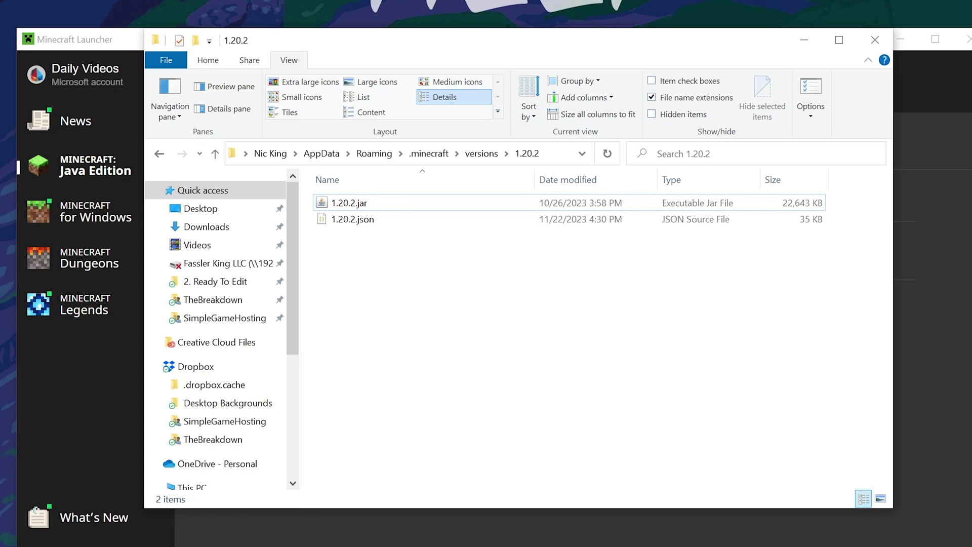
right_click(194, 0)
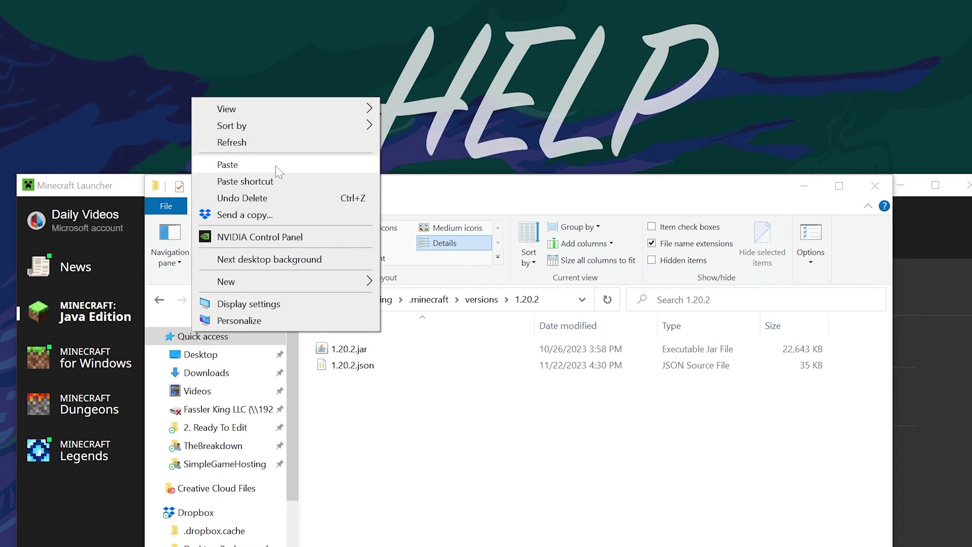
click(276, 107)
drag(164, 0, 212, 28)
drag(212, 85, 230, 119)
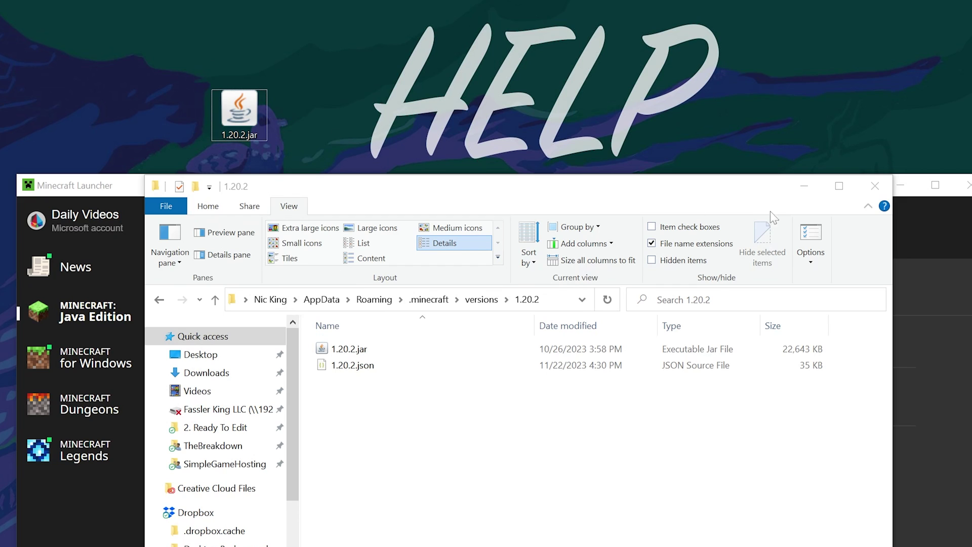
Close Explorer and the launcher, then rename the desktop copy to 1.20.2.zip.
click(875, 186)
click(961, 187)
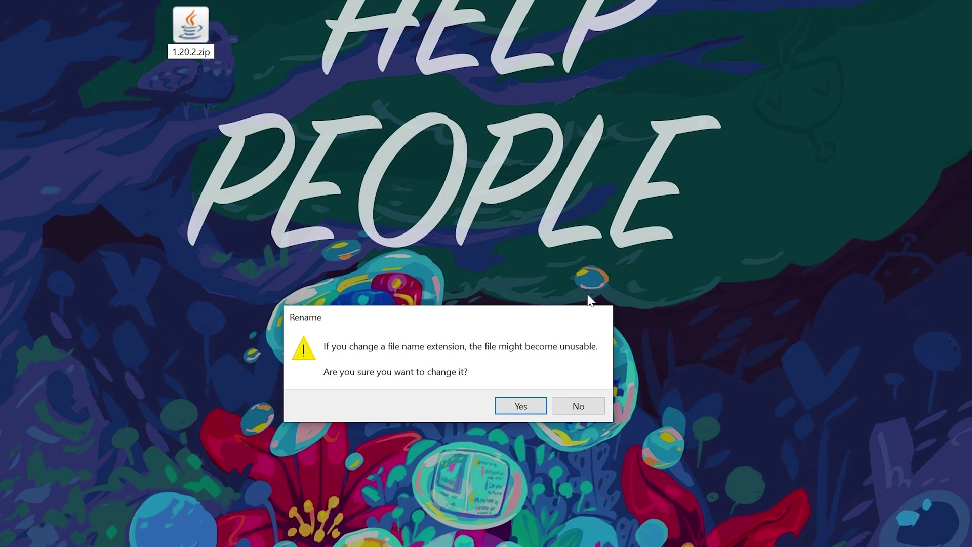
click(521, 405)
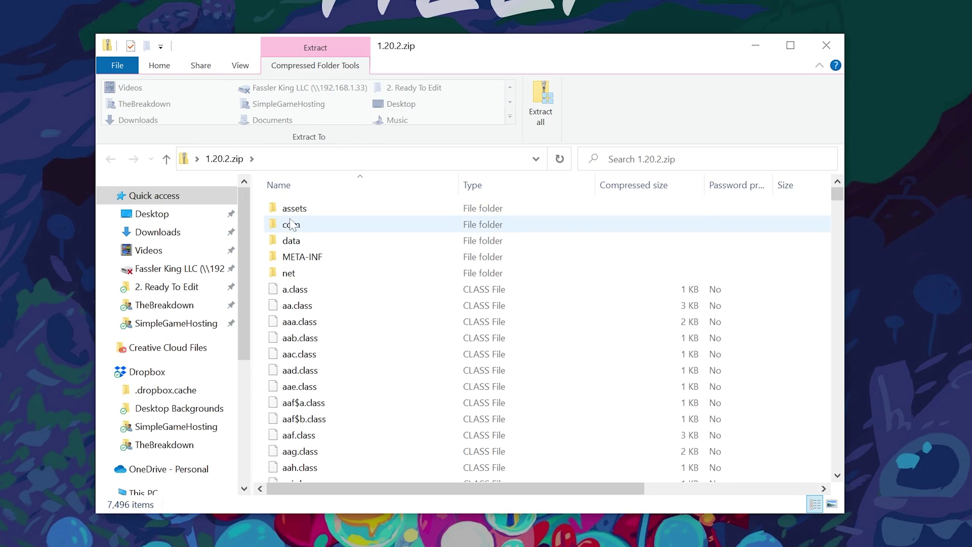
Drag the assets folder out of 1.20.2.zip onto the desktop.
click(319, 207)
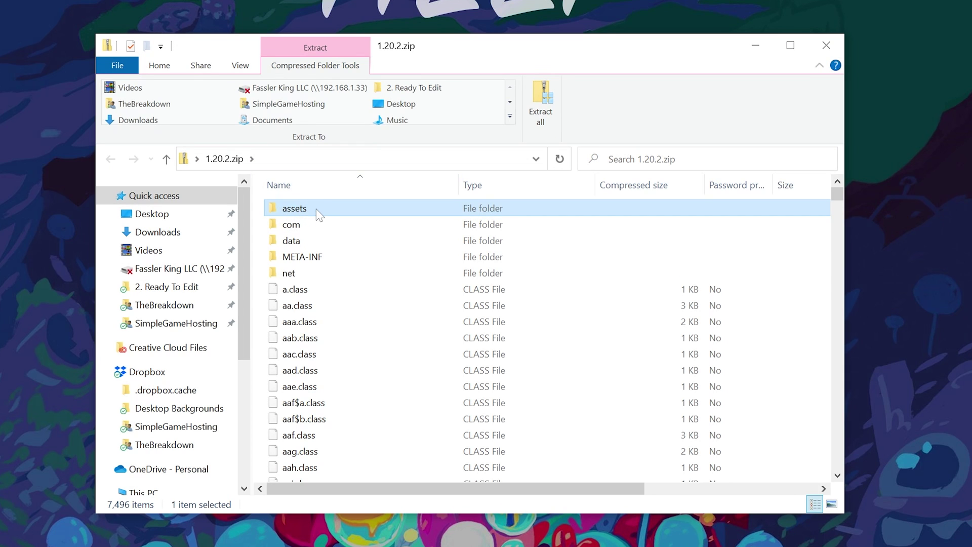
drag(316, 208, 202, 0)
drag(241, 62, 132, 83)
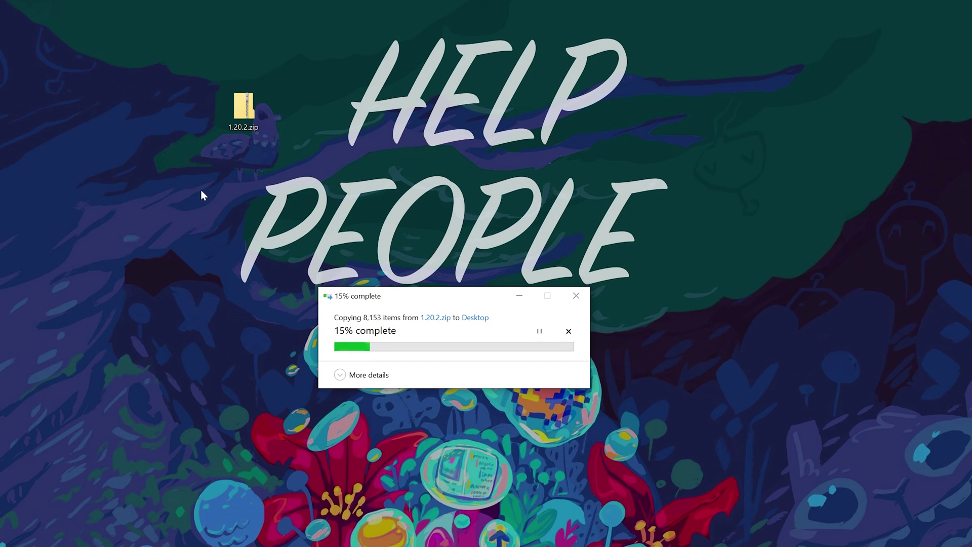
Create a new desktop folder named 'My Texture Pack'.
right_click(202, 191)
mouse_move(310, 324)
click(375, 325)
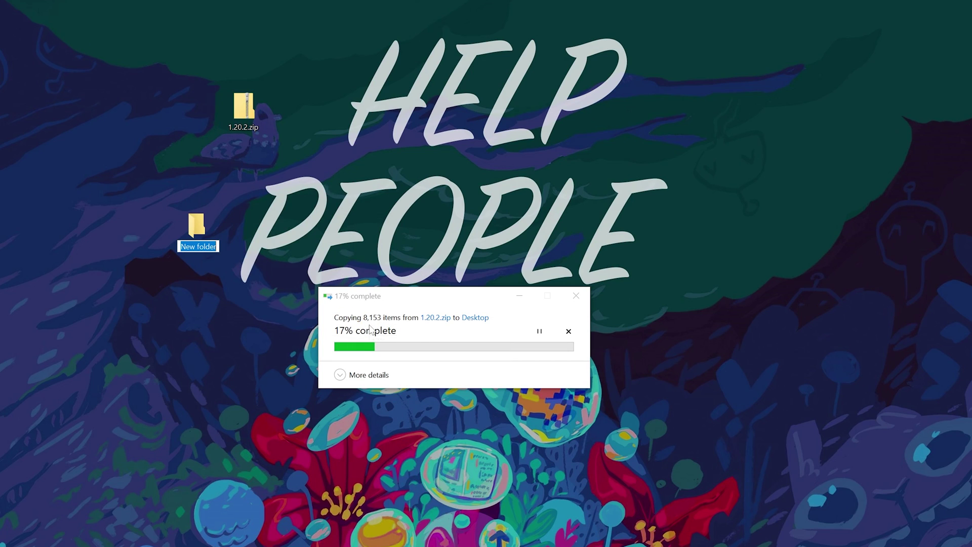
text(My Texturepack)
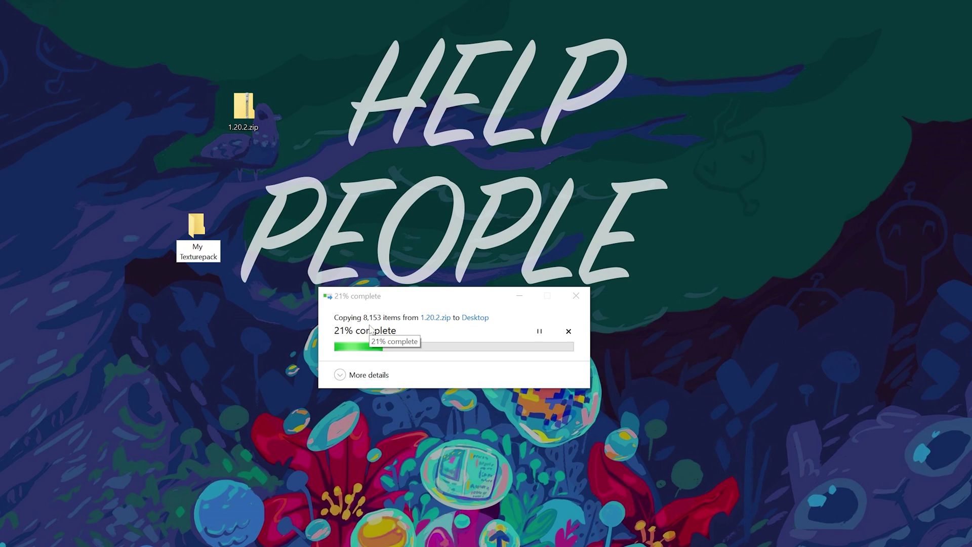
key(Return)
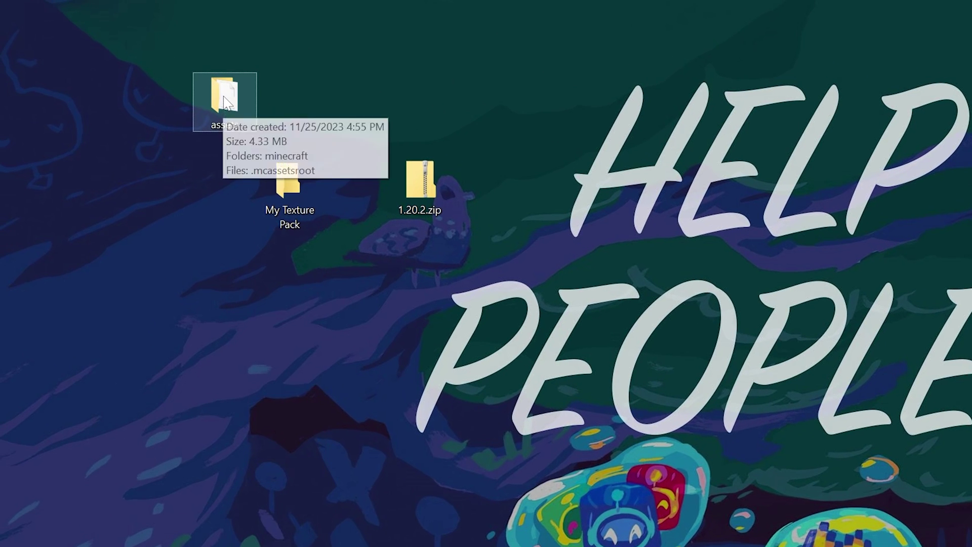
Move the assets folder into My Texture Pack and open assets\minecraft.
drag(107, 51, 115, 50)
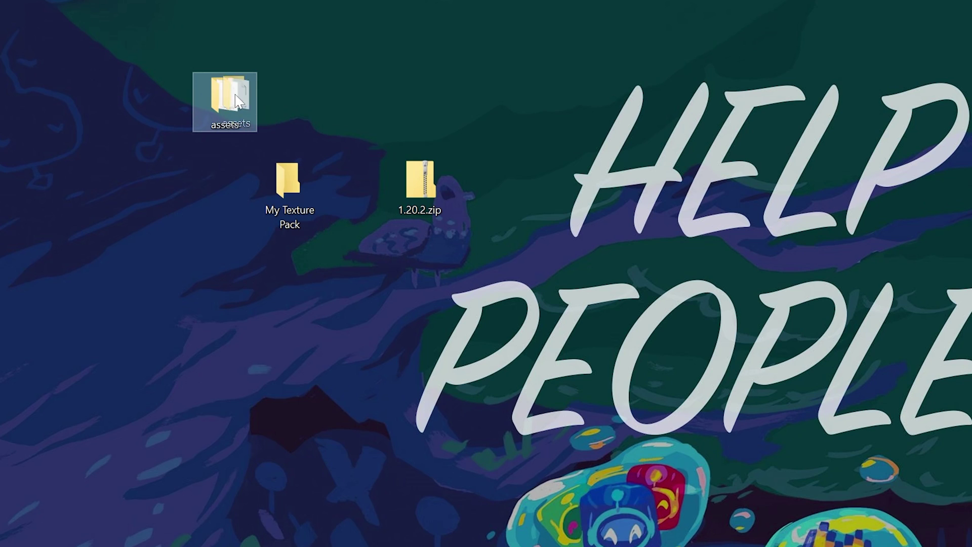
drag(236, 99, 290, 189)
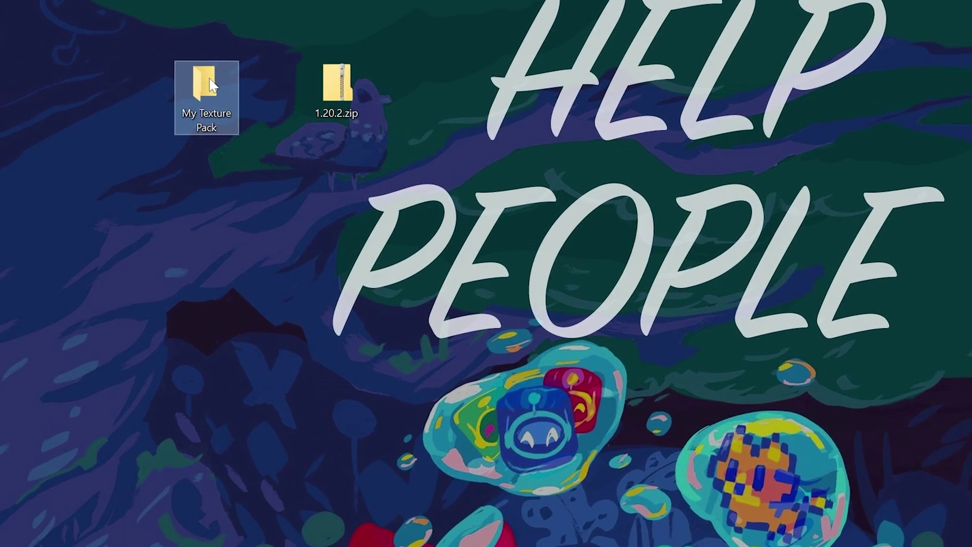
double_click(211, 85)
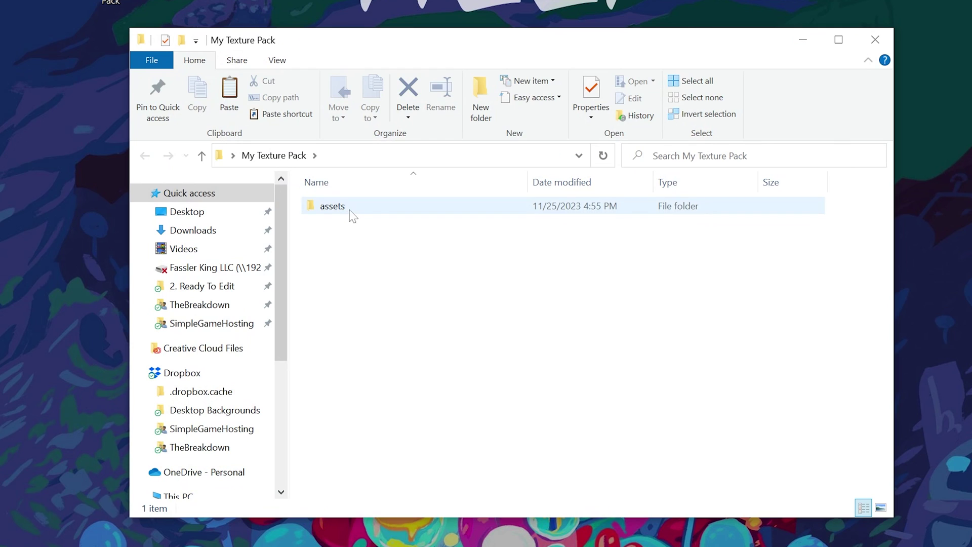
double_click(353, 210)
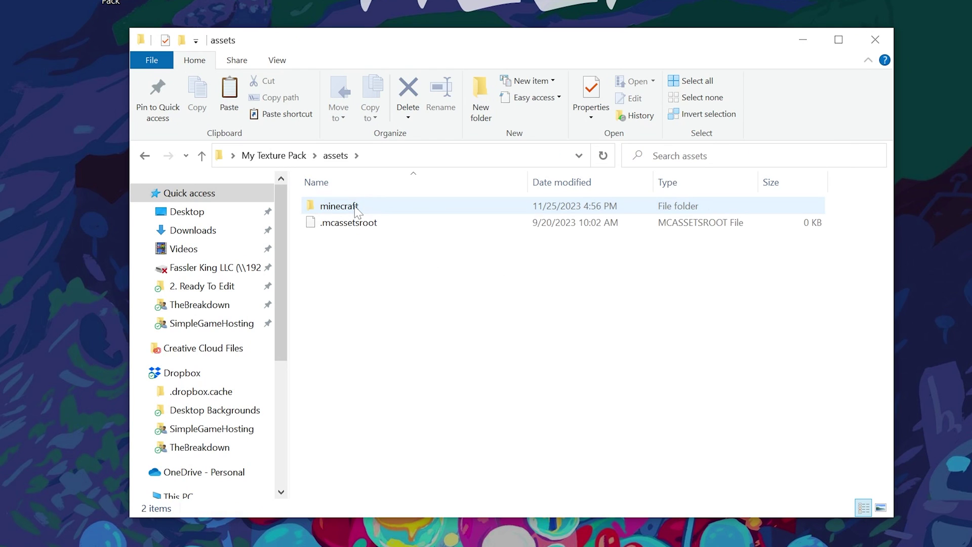
double_click(372, 210)
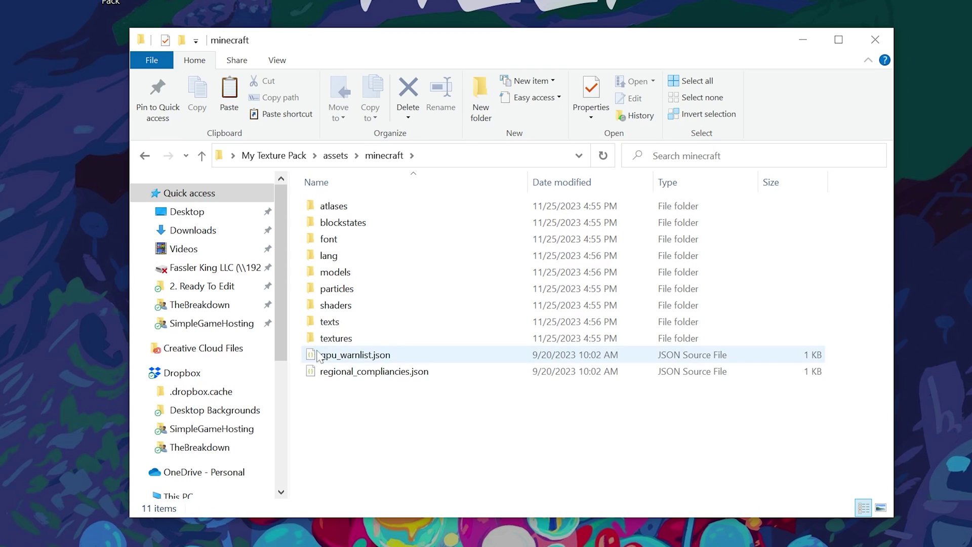
Delete the .mcassetsroot file from assets and reopen the minecraft folder.
key(alt+Left)
key(alt+Left)
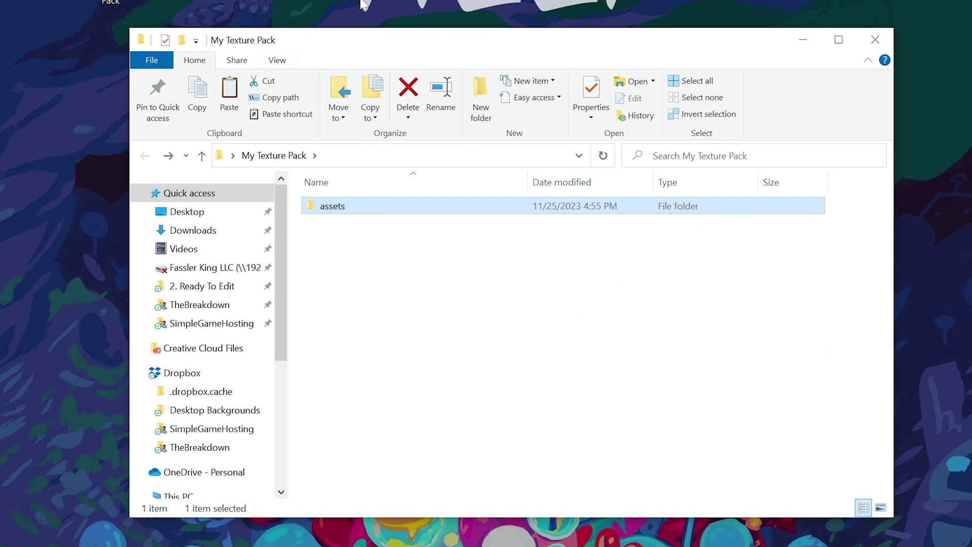
double_click(342, 204)
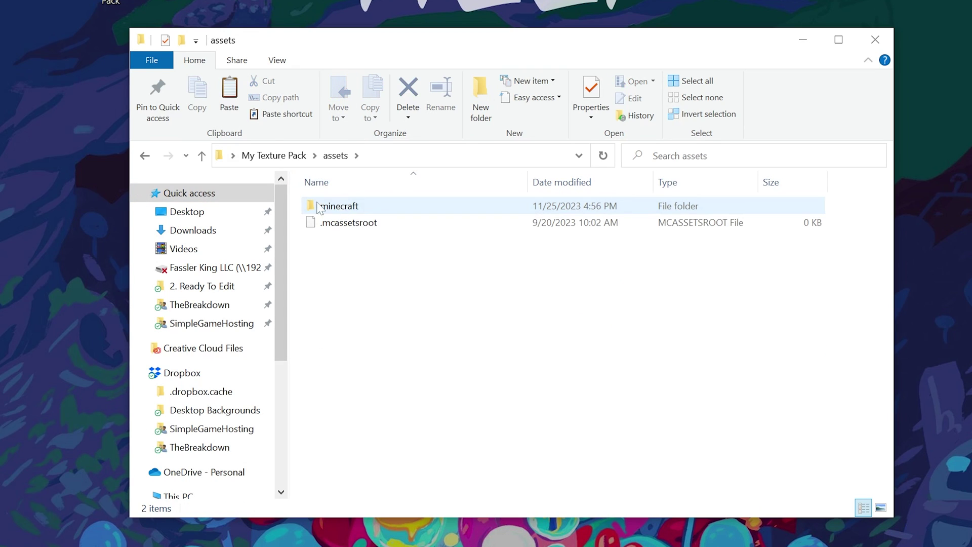
click(343, 223)
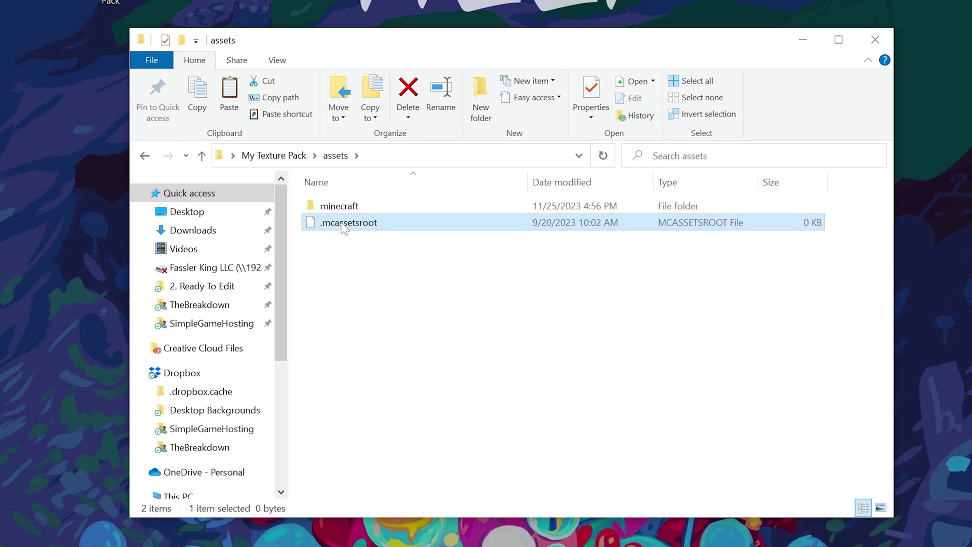
key(Delete)
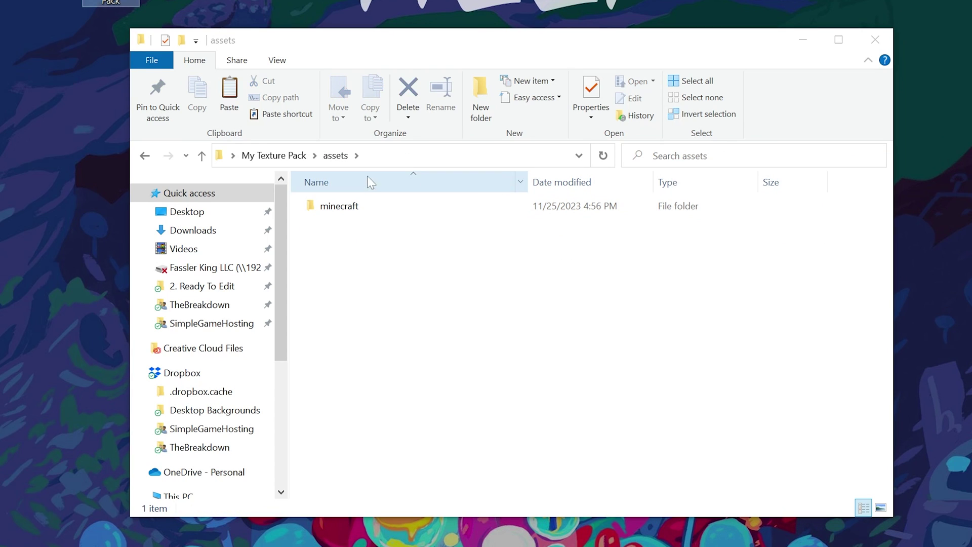
double_click(374, 210)
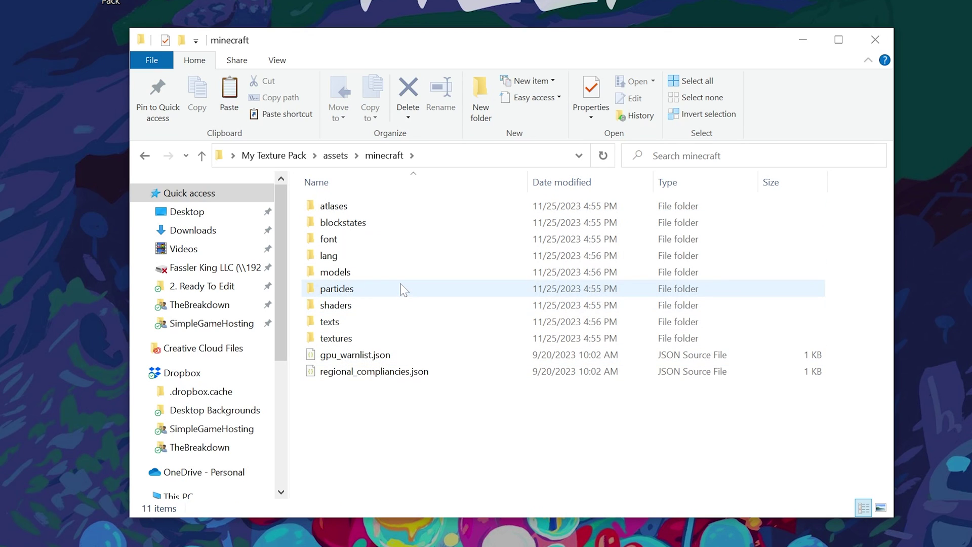
Inspect the font folder's files, then return to the minecraft folder.
drag(419, 394, 397, 388)
drag(352, 224, 380, 224)
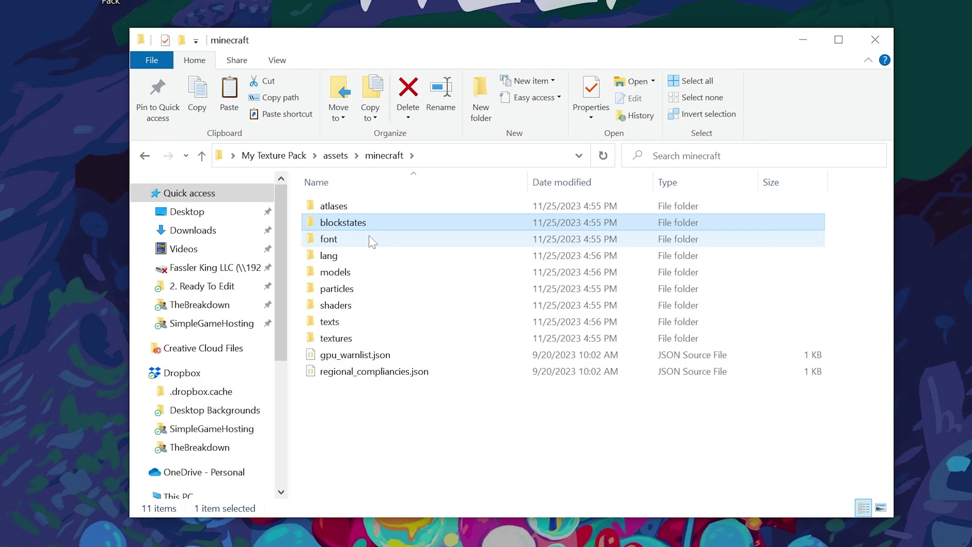
mouse_move(372, 242)
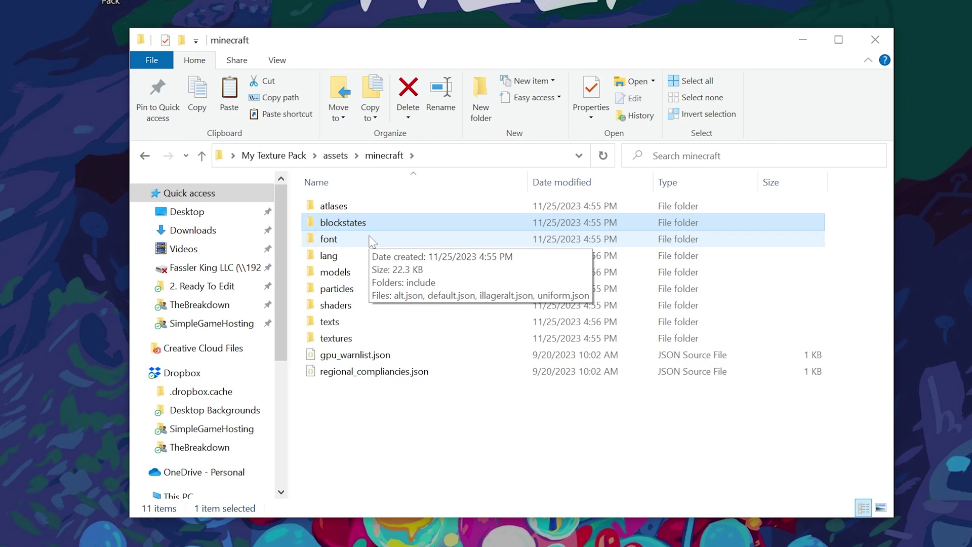
double_click(372, 240)
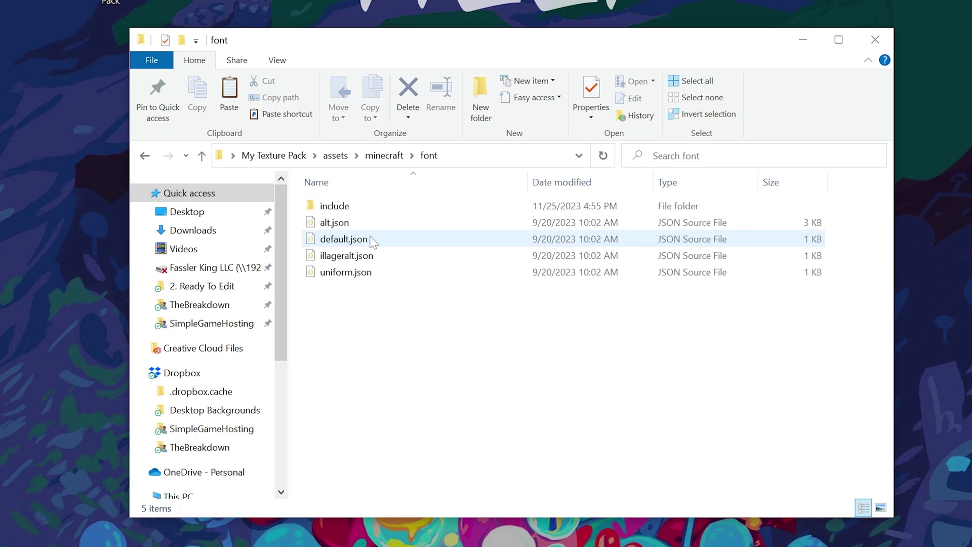
key(alt+Left)
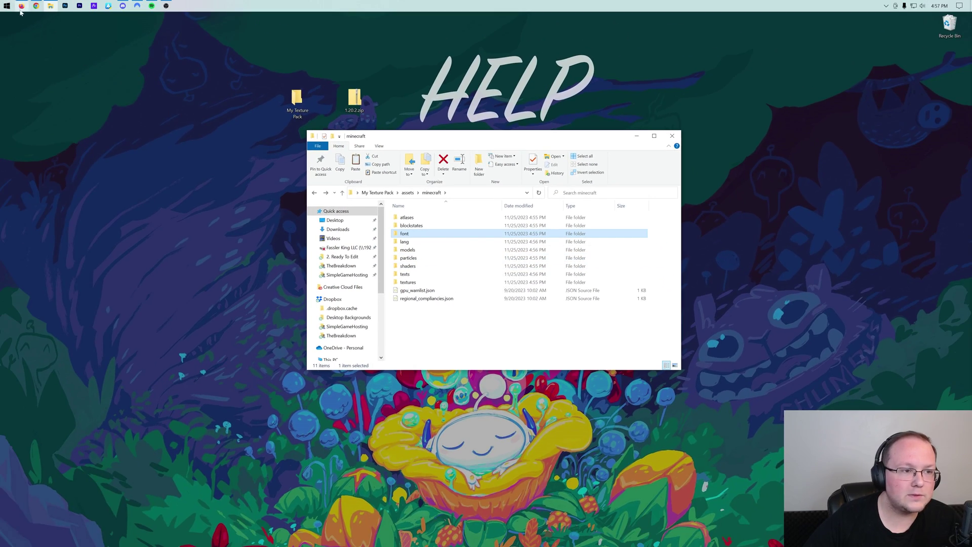
Scroll the Minecraft Wiki resource pack tutorial to the pack_format version list.
click(36, 5)
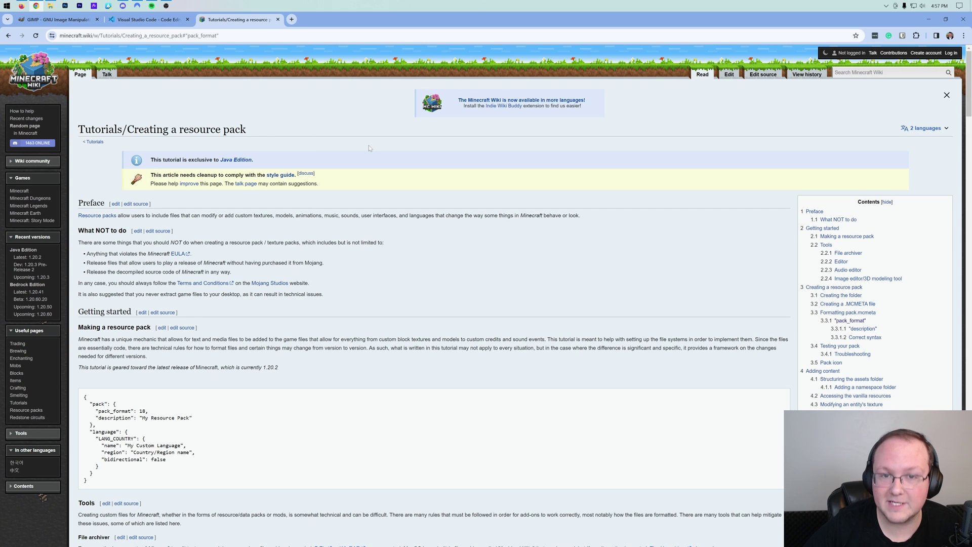
scroll(370, 149, down, 8)
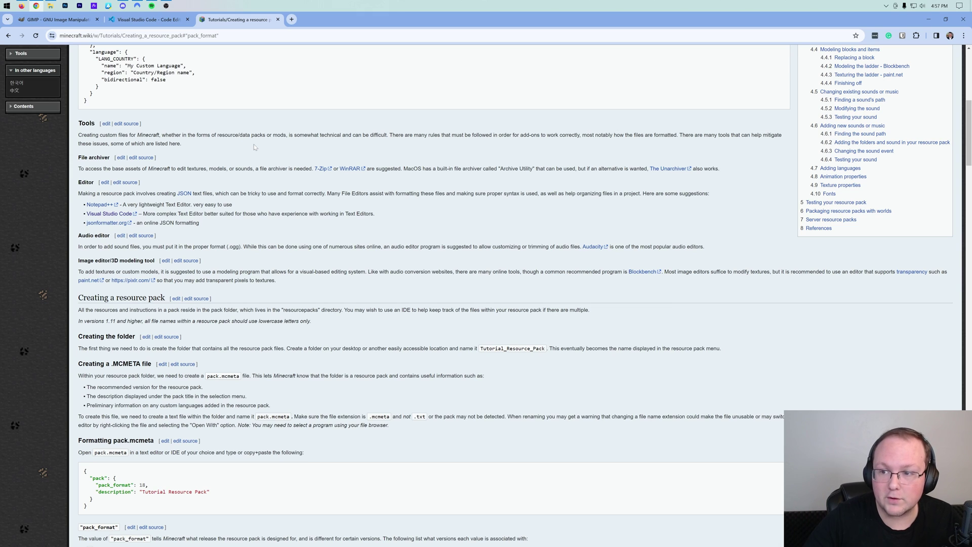
scroll(277, 163, down, 8)
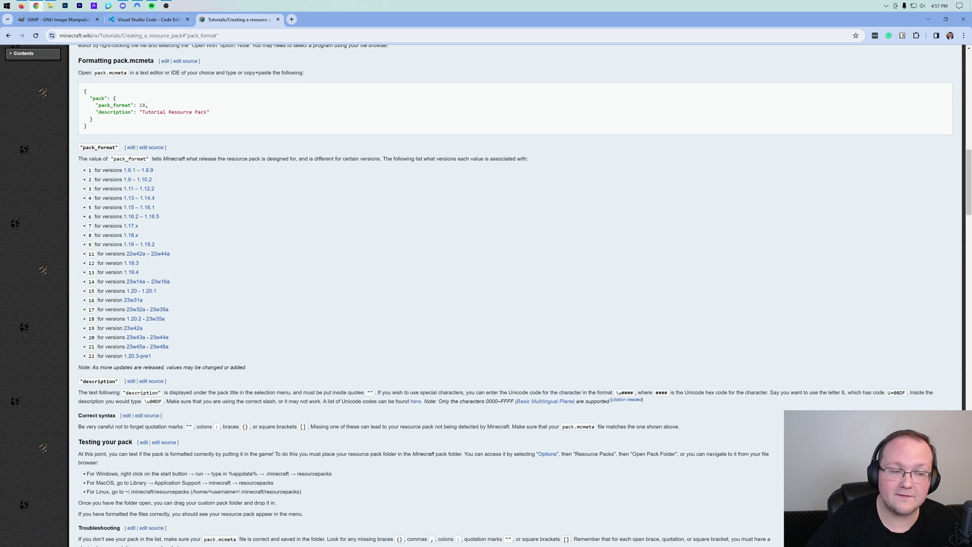
Glance at the GIMP and Visual Studio Code sites, then reload the wiki tutorial.
click(71, 20)
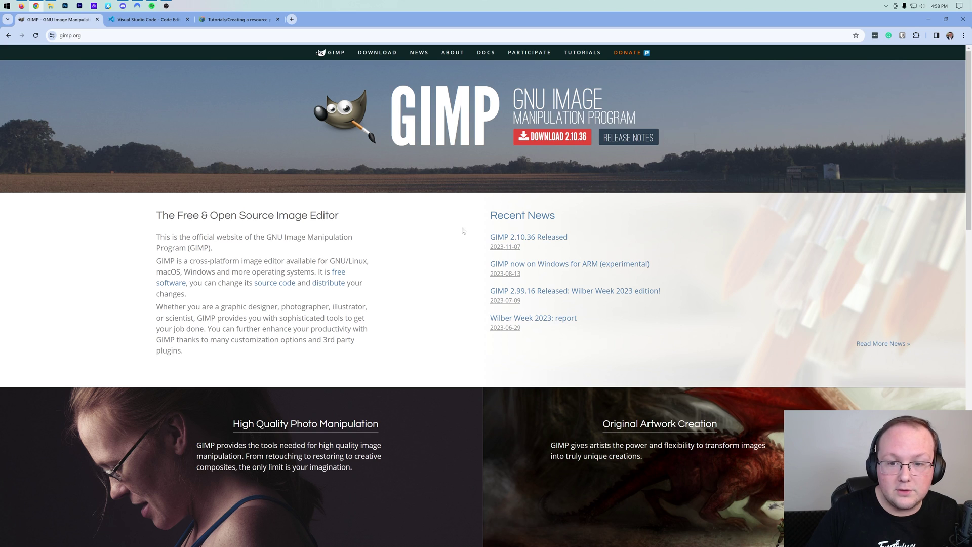
click(155, 20)
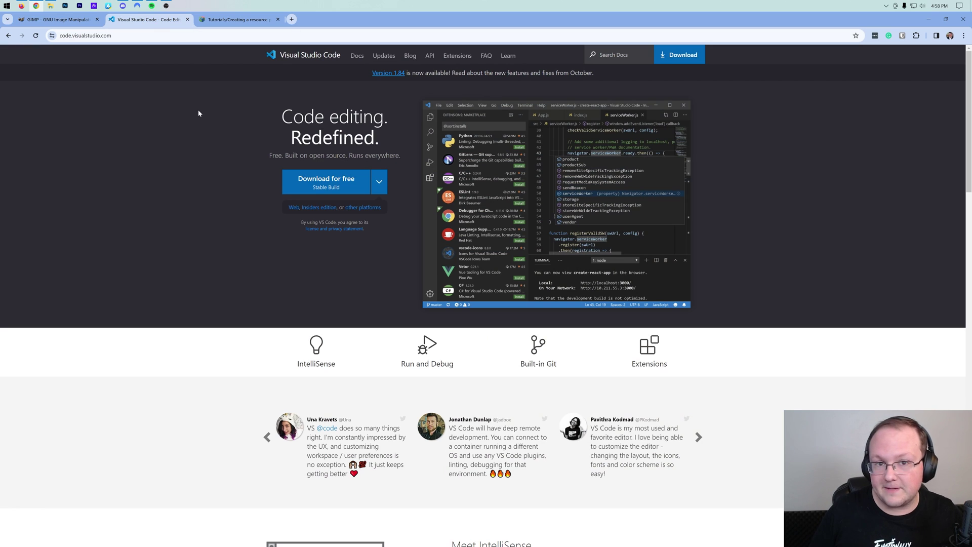
click(213, 23)
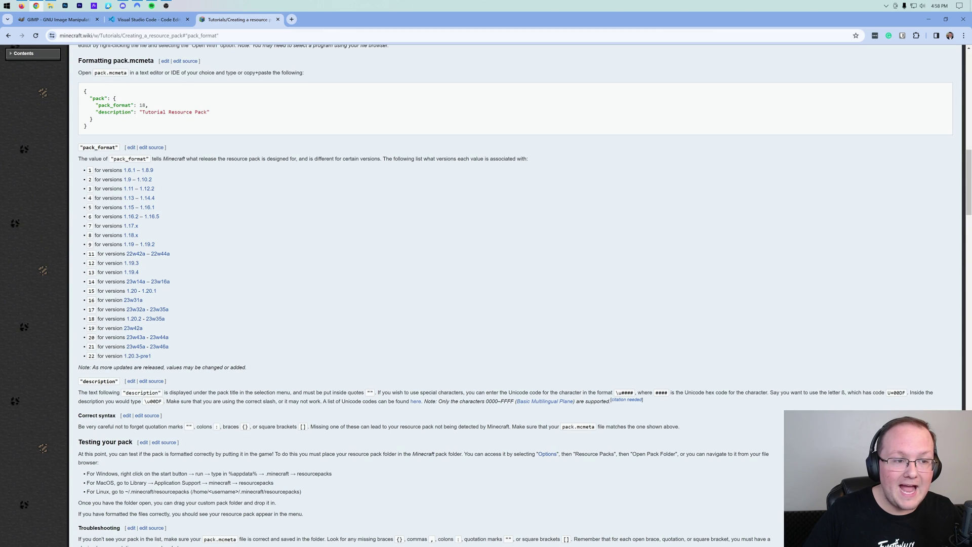
drag(120, 61, 151, 61)
click(150, 61)
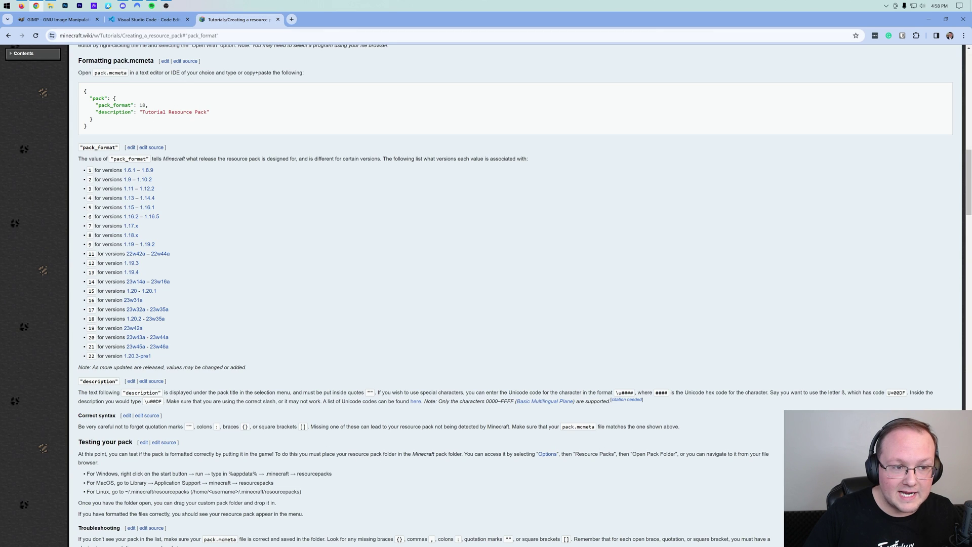
click(148, 20)
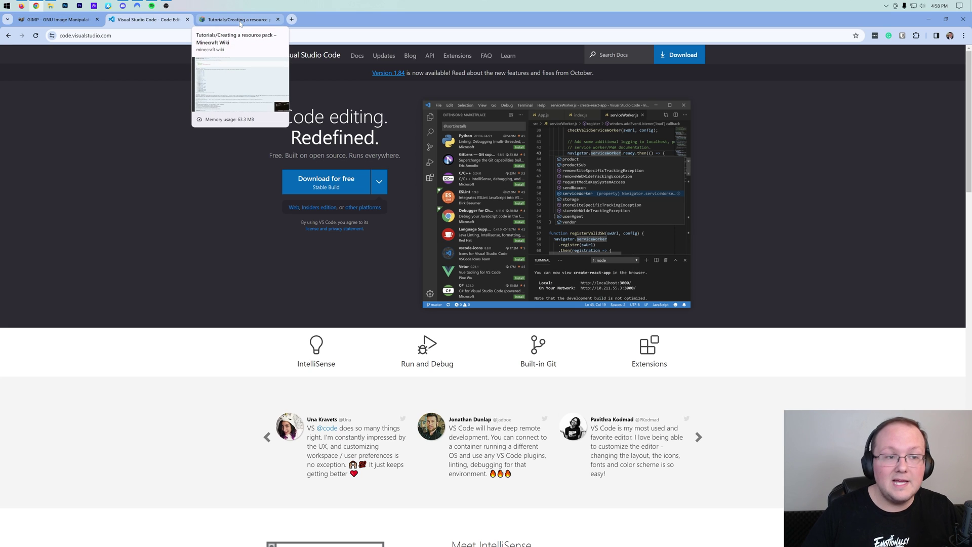
click(240, 24)
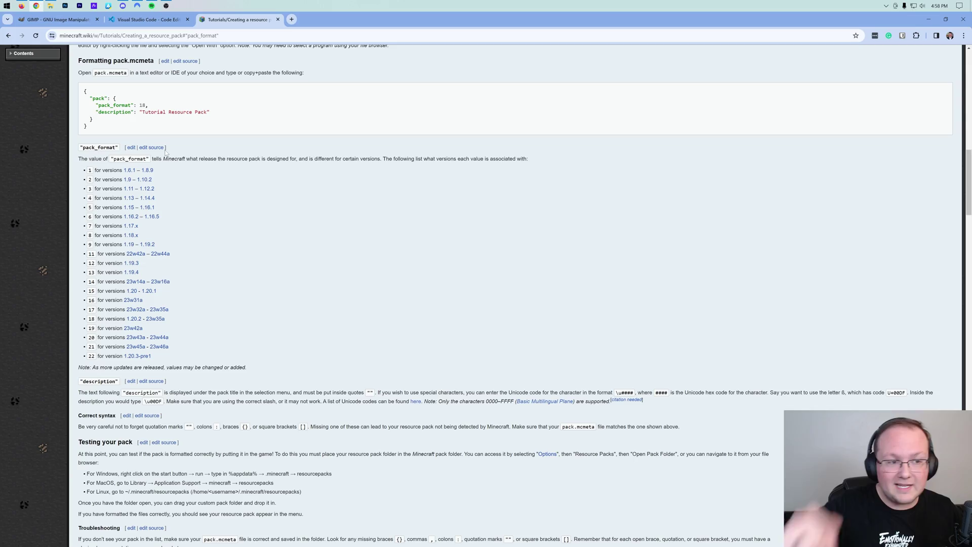
scroll(242, 234, up, 6)
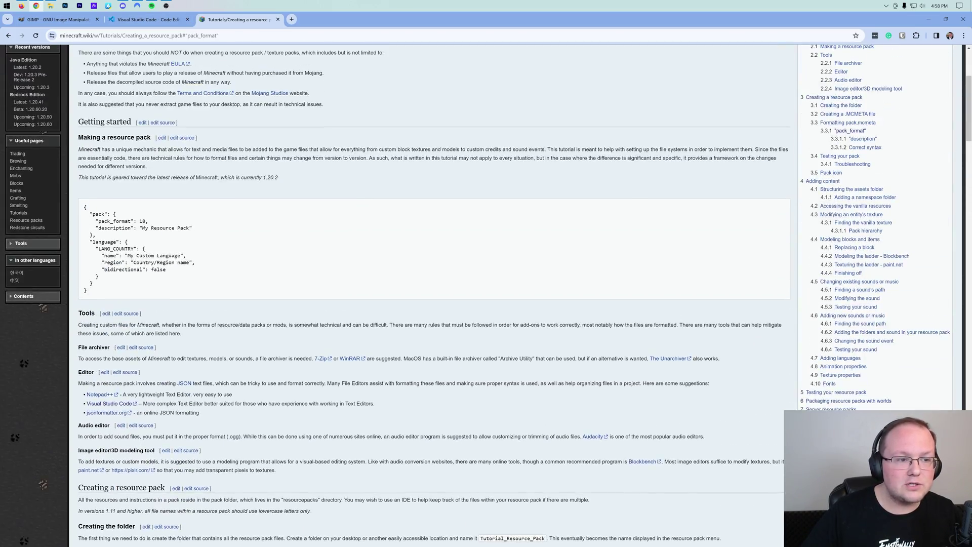
key(F5)
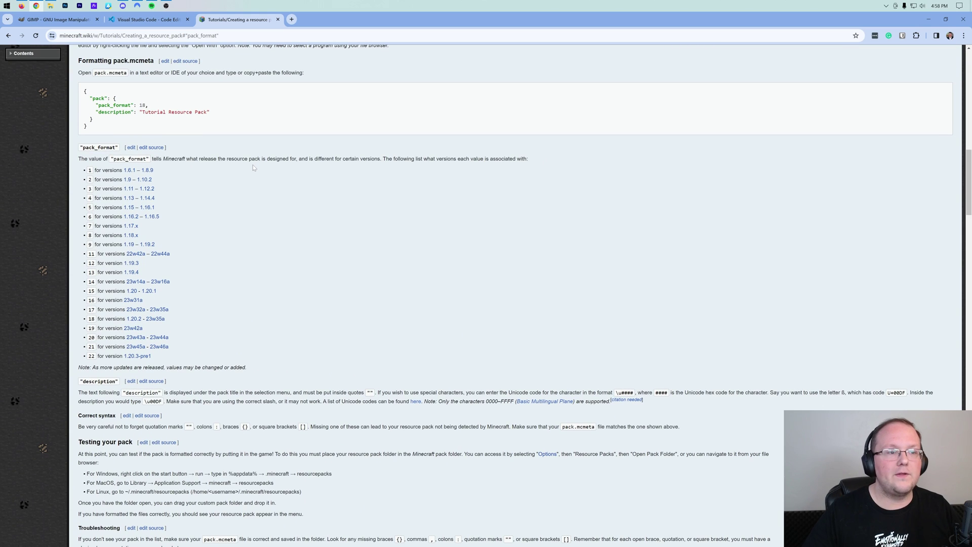
Minimize Chrome and open splashes.txt from the pack's texts folder.
click(928, 18)
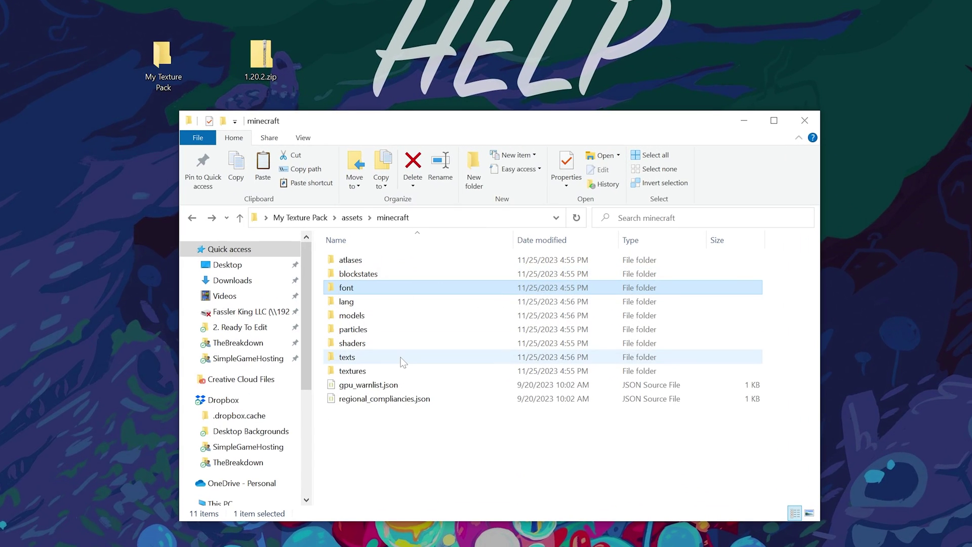
double_click(402, 358)
double_click(372, 302)
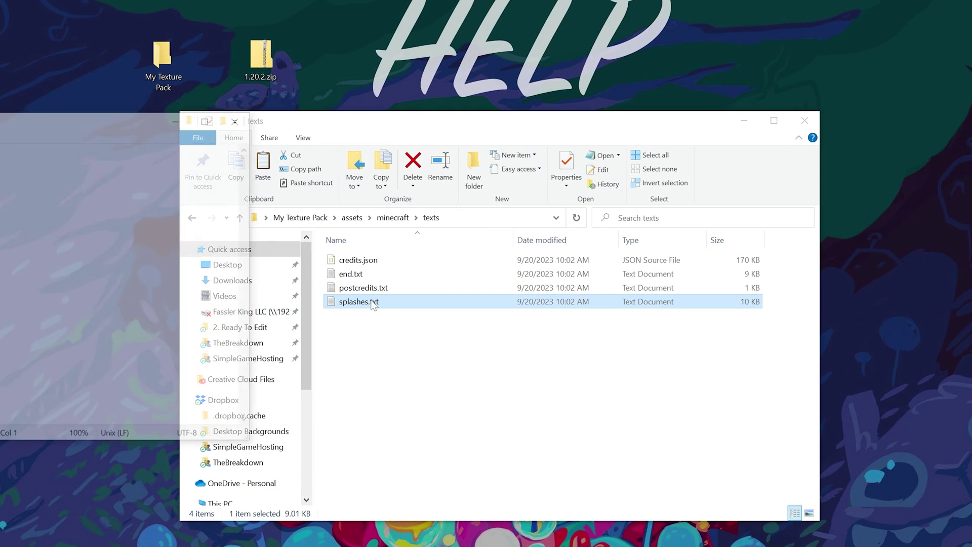
Replace every splash line in splashes.txt with 'Checkout SimpleGameHosting'.
drag(62, 124, 420, 123)
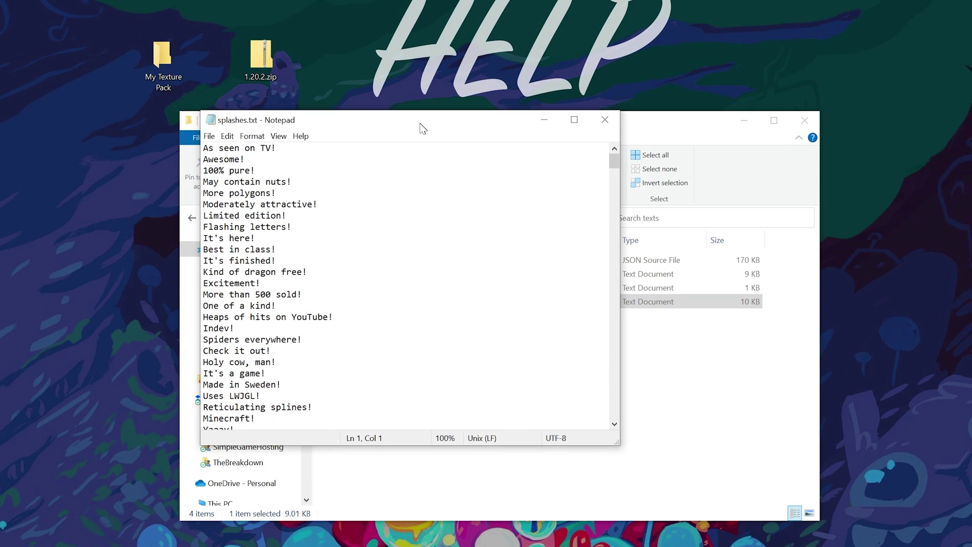
click(291, 226)
scroll(291, 226, down, 6)
scroll(405, 284, down, 20)
click(328, 250)
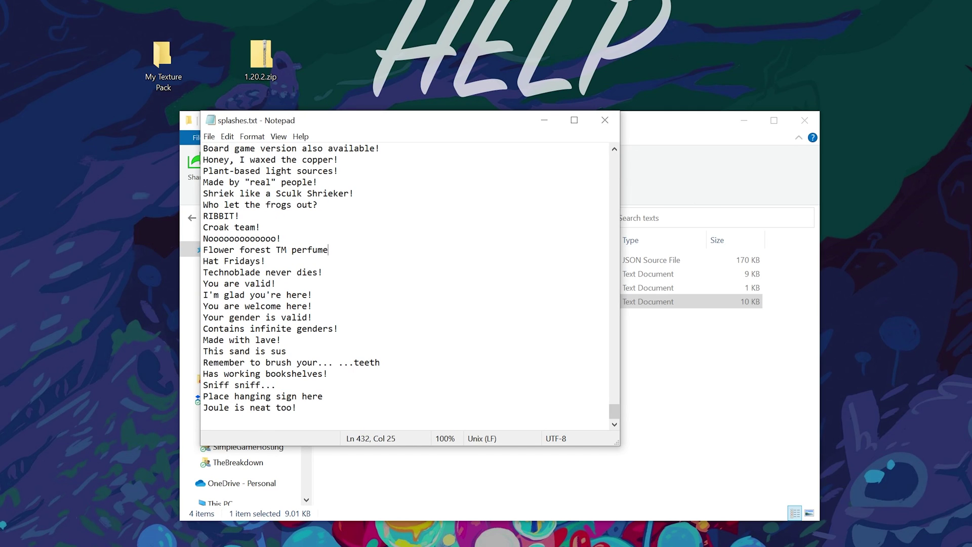
key(ctrl+a)
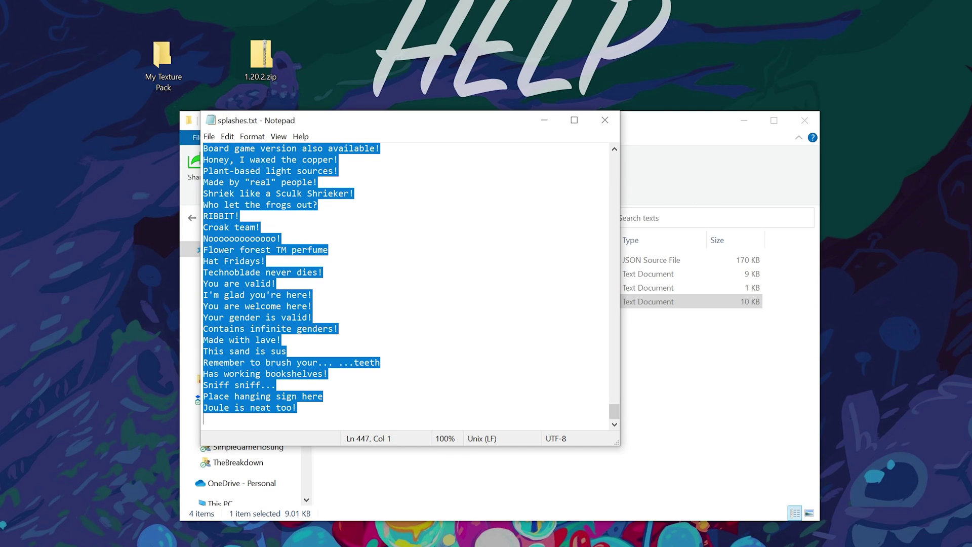
key(BackSpace)
text(Checkout Sim)
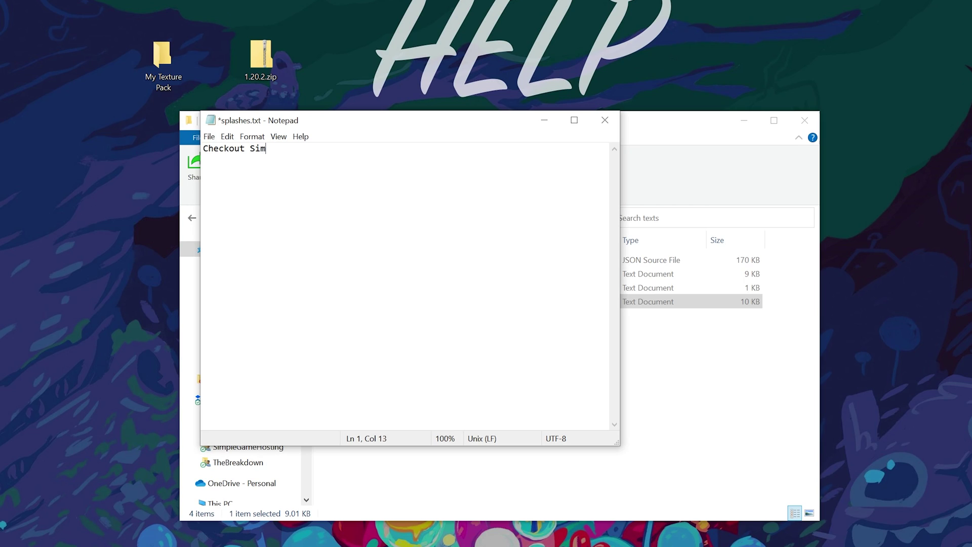
text(pleGameHosting)
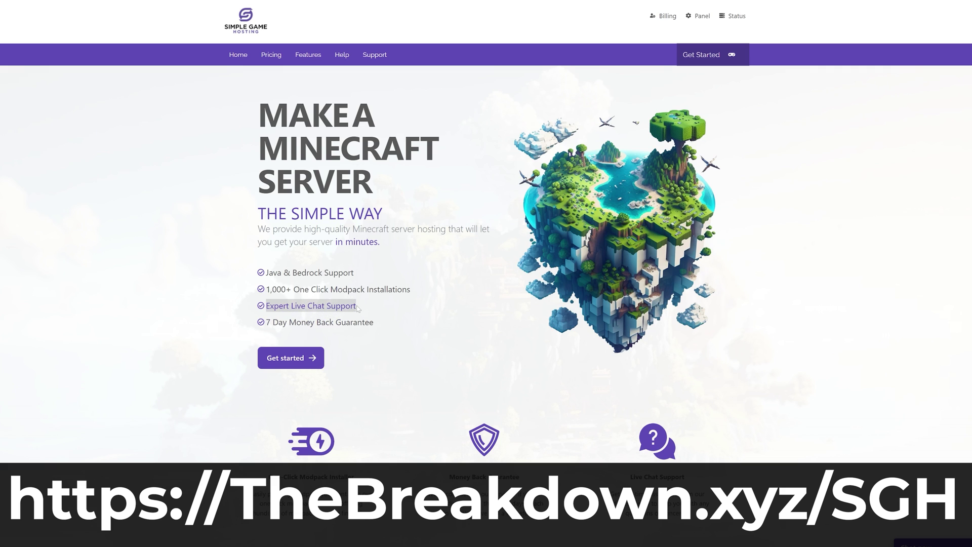
Search the server panel's Modpacks page for Pixelmon.
scroll(486, 240, down, 4)
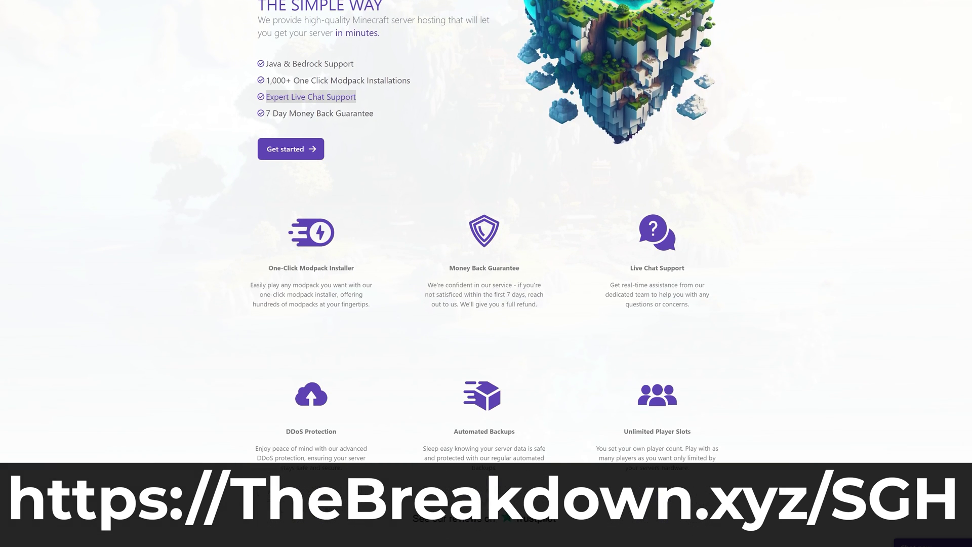
drag(269, 268, 357, 269)
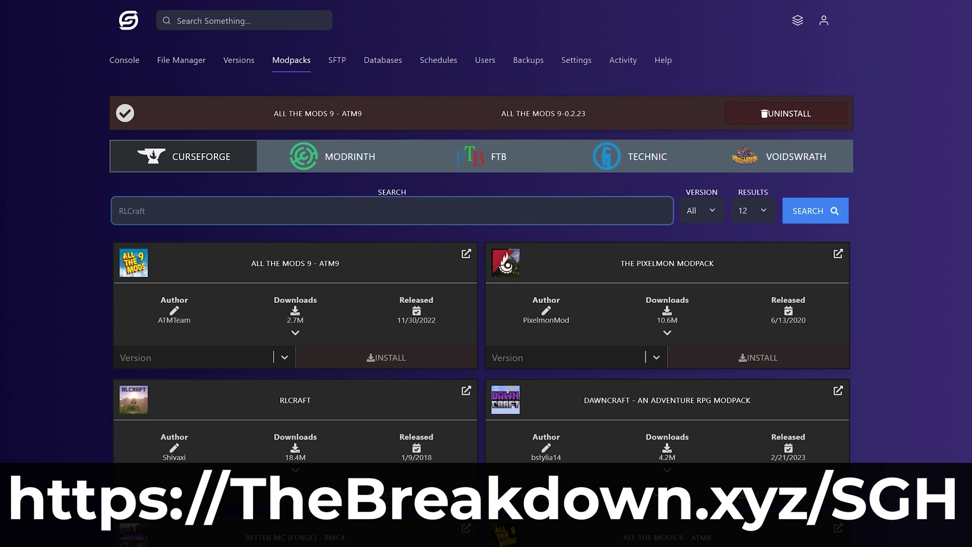
text(Pixelmon)
key(Return)
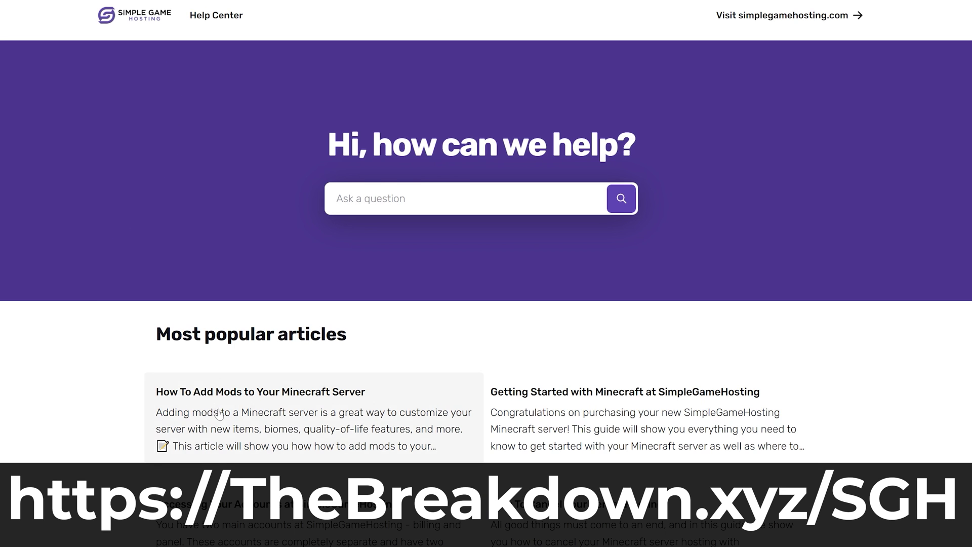
Open and read the Help Center article on adding mods to a Minecraft server.
click(162, 392)
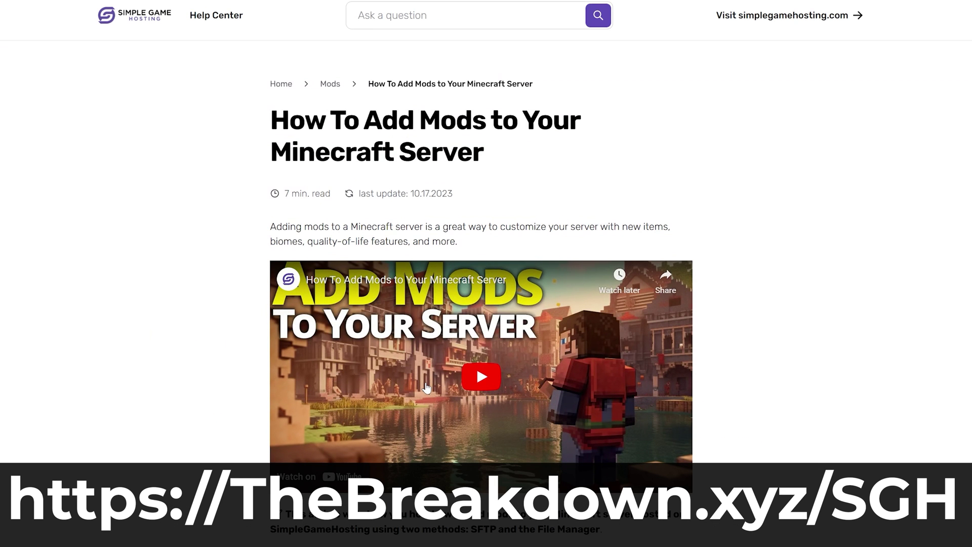
scroll(489, 386, down, 15)
scroll(413, 375, down, 20)
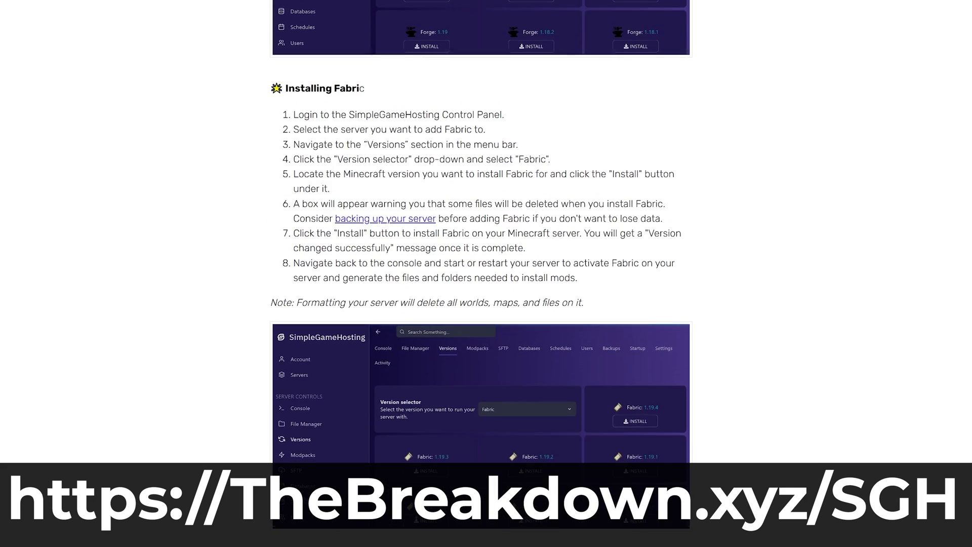
scroll(413, 375, down, 10)
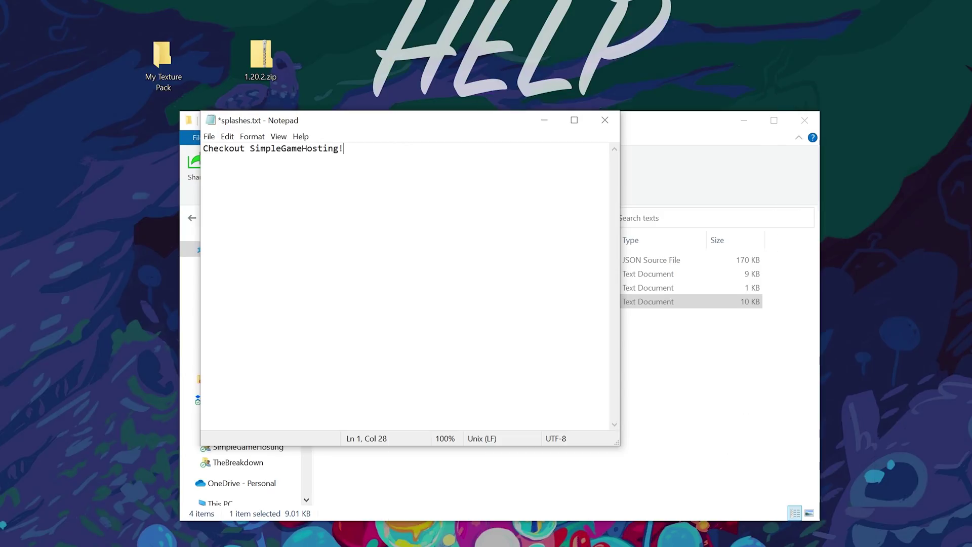
Save splashes.txt with only 'Checkout SimpleGameHosting!' and close it.
key(ctrl+s)
key(Return)
text(adsf)
key(BackSpace)
key(ctrl+s)
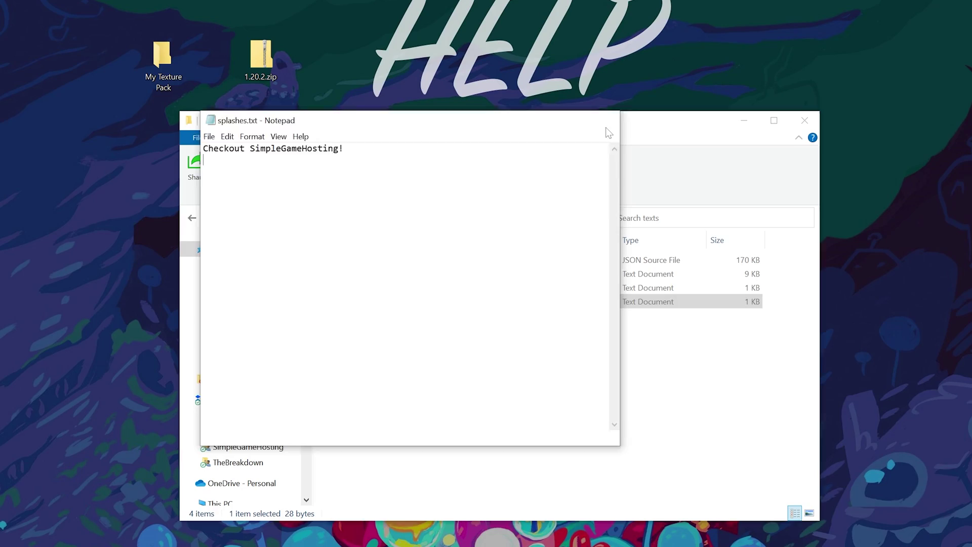
click(605, 120)
Skim through end.txt in Notepad, then close it.
double_click(449, 276)
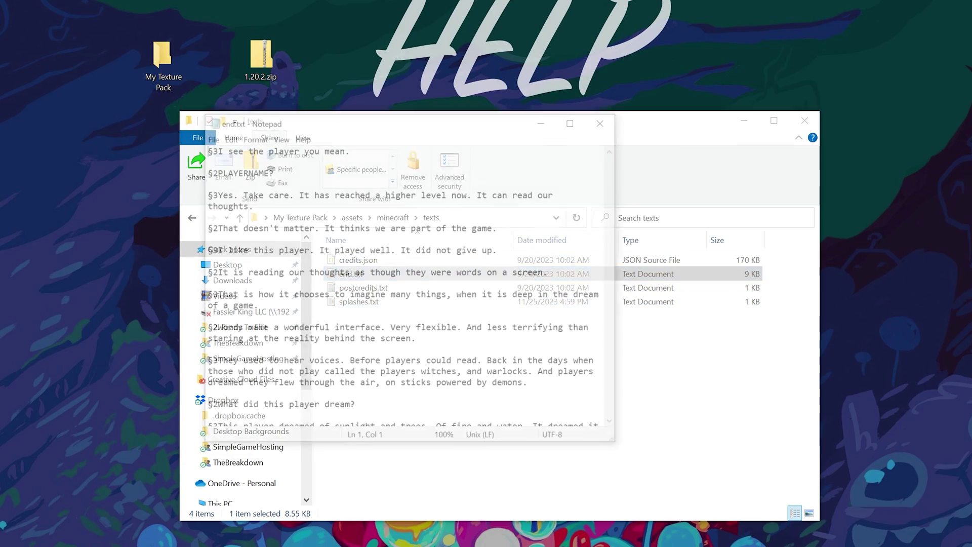
scroll(449, 276, down, 15)
scroll(449, 276, down, 15)
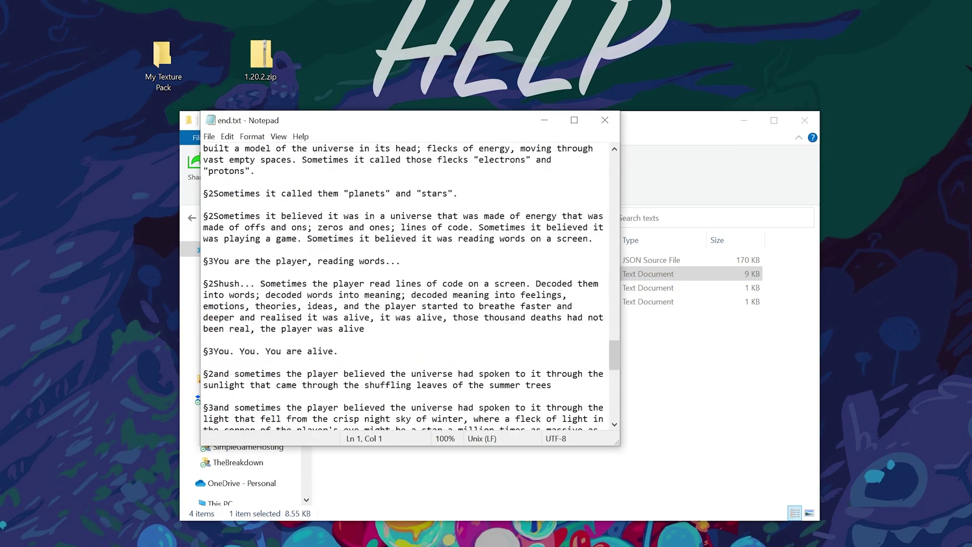
click(604, 120)
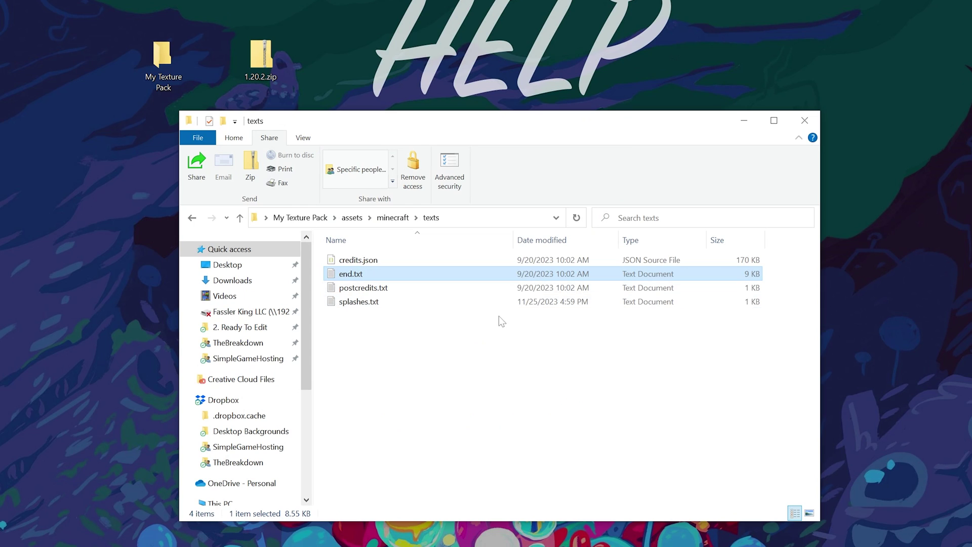
Open the textures folder and check its map and block subfolders.
key(alt+Left)
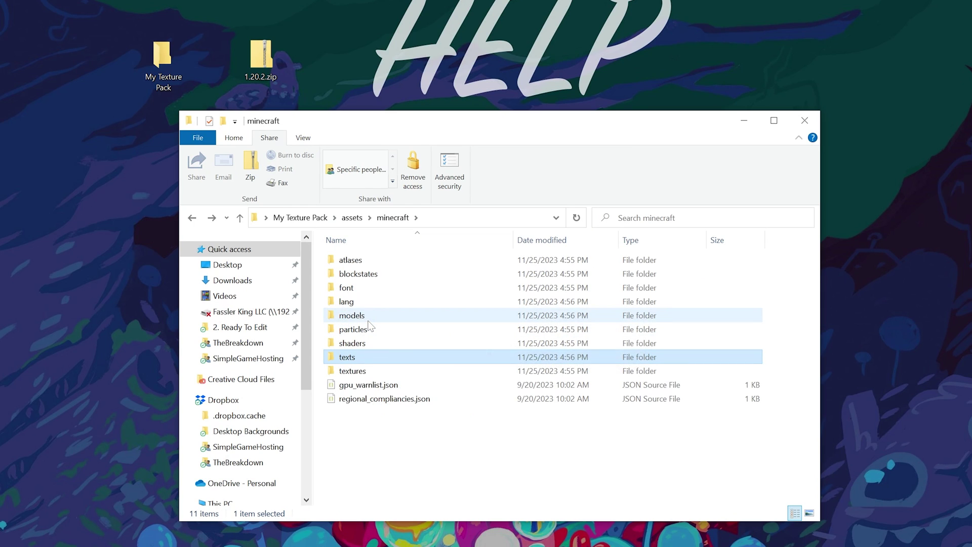
double_click(361, 370)
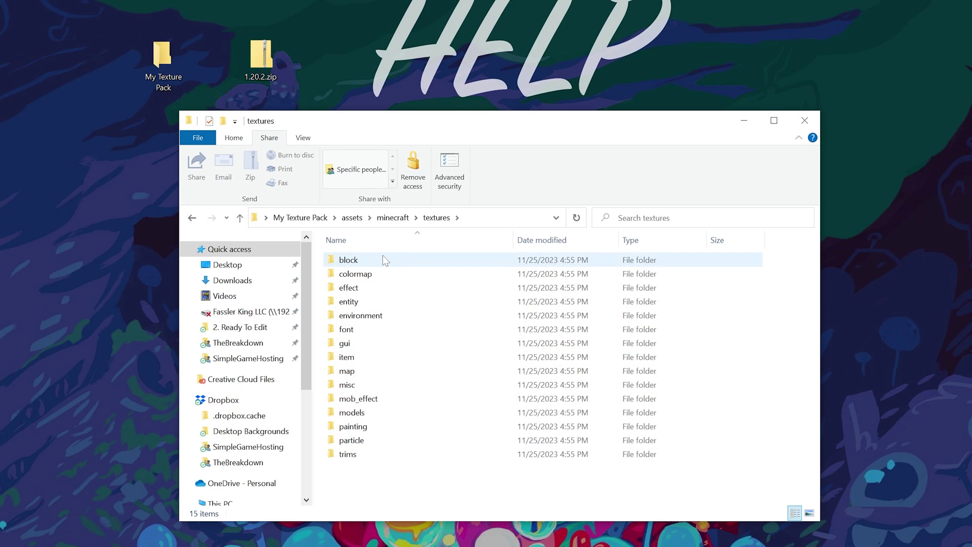
click(381, 370)
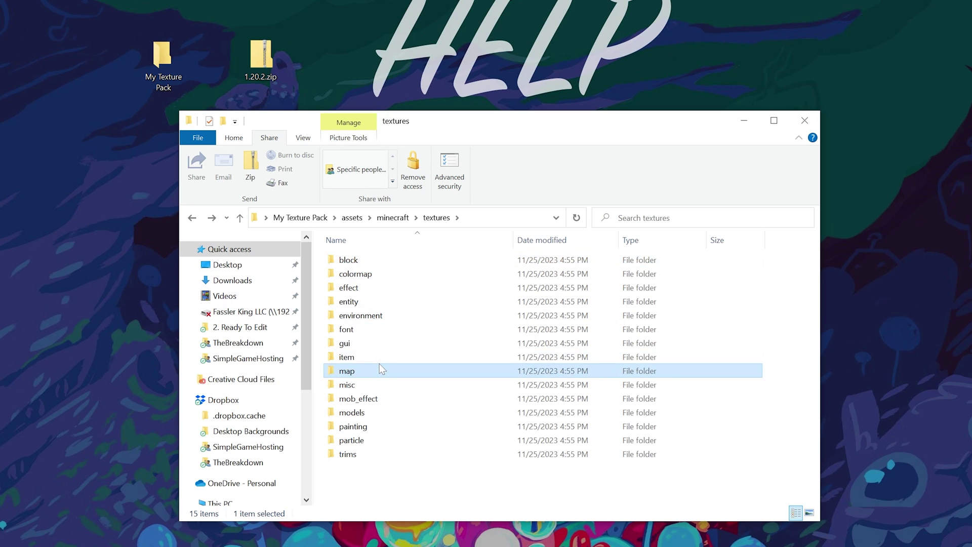
double_click(381, 369)
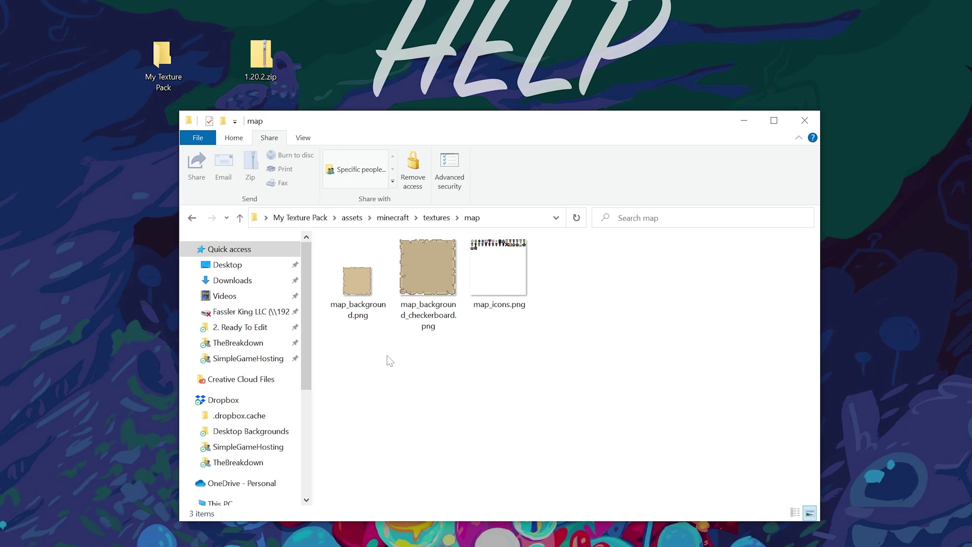
key(alt+Left)
double_click(360, 260)
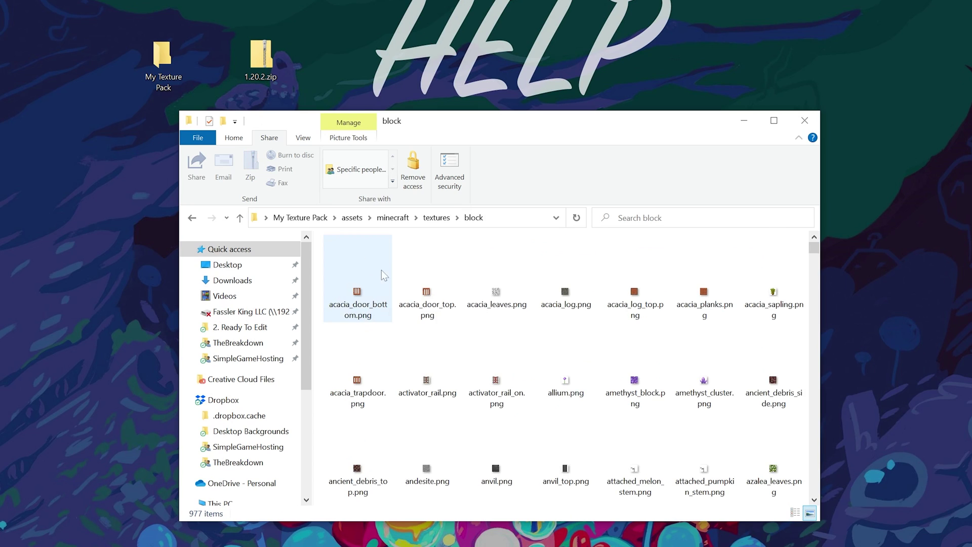
scroll(431, 354, down, 10)
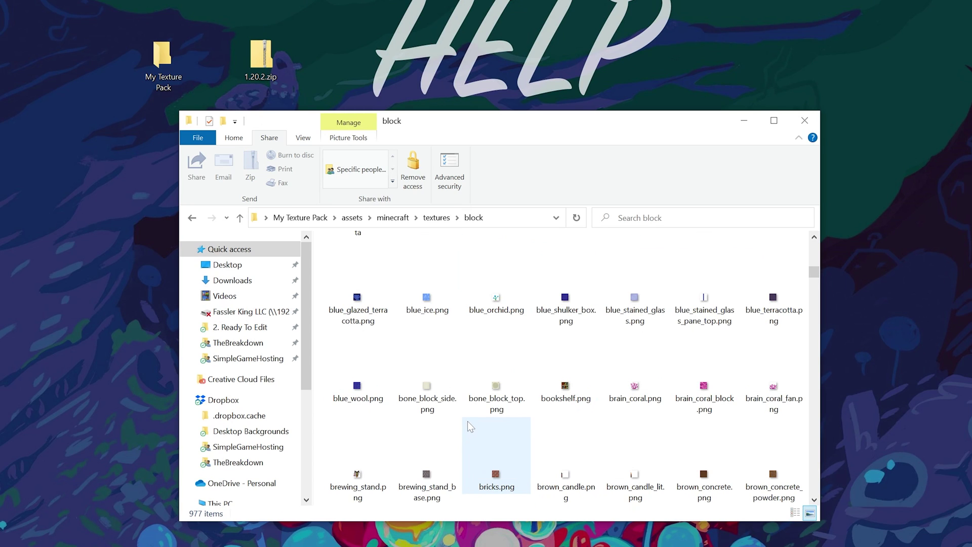
key(alt+Left)
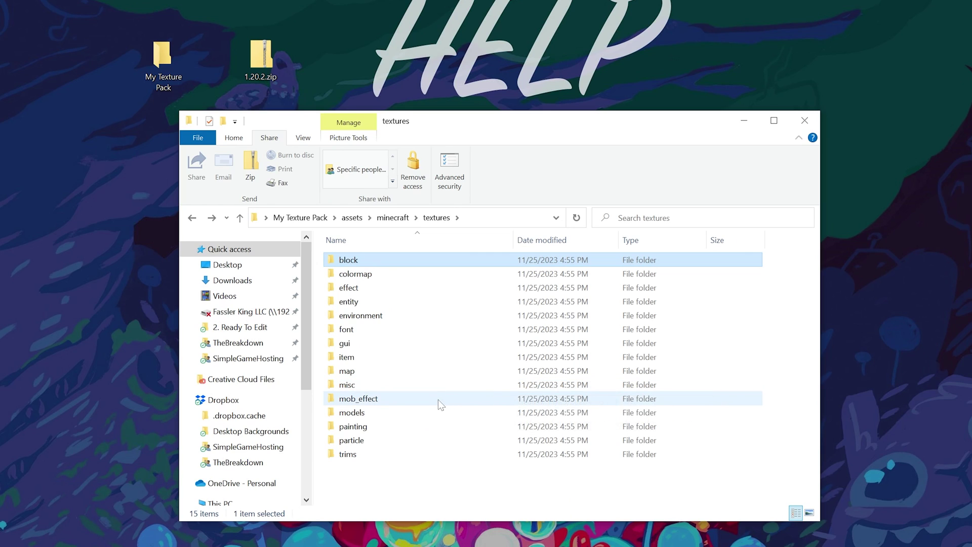
Check the models\armor and painting texture folders, ending back in textures.
double_click(438, 412)
double_click(430, 259)
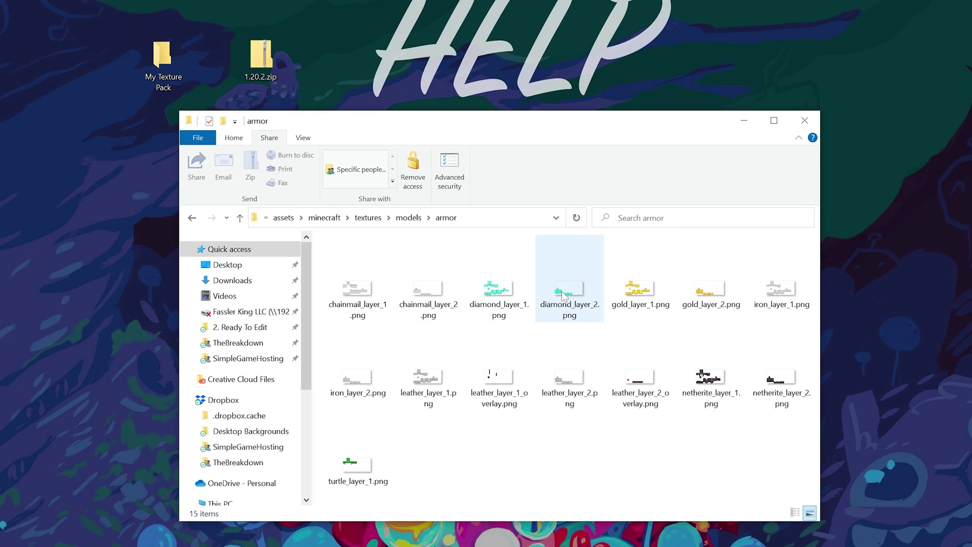
click(546, 301)
key(BackSpace)
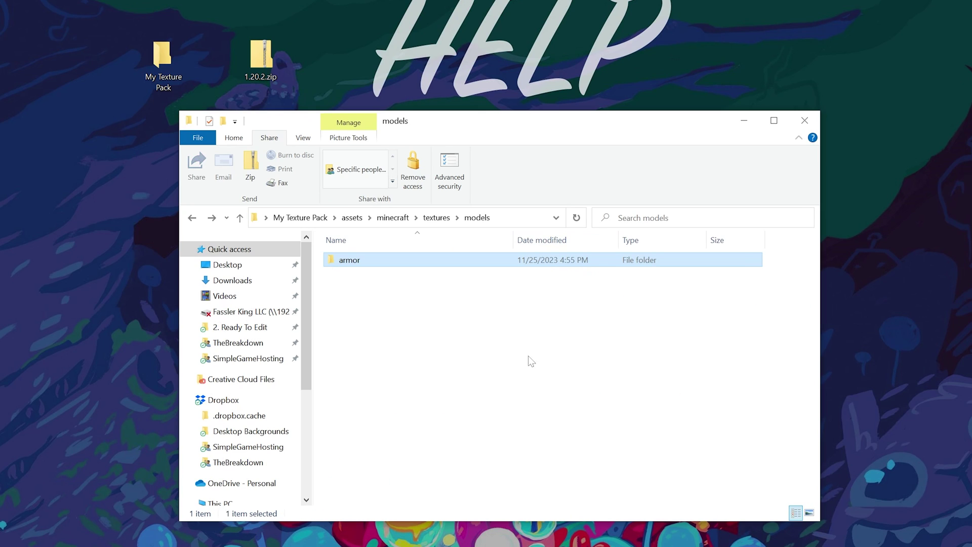
key(BackSpace)
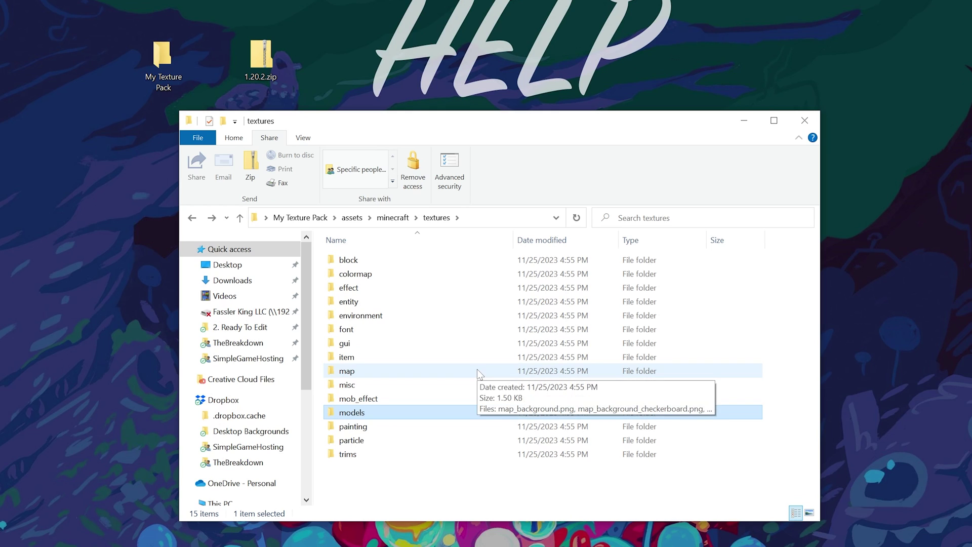
click(418, 434)
double_click(416, 427)
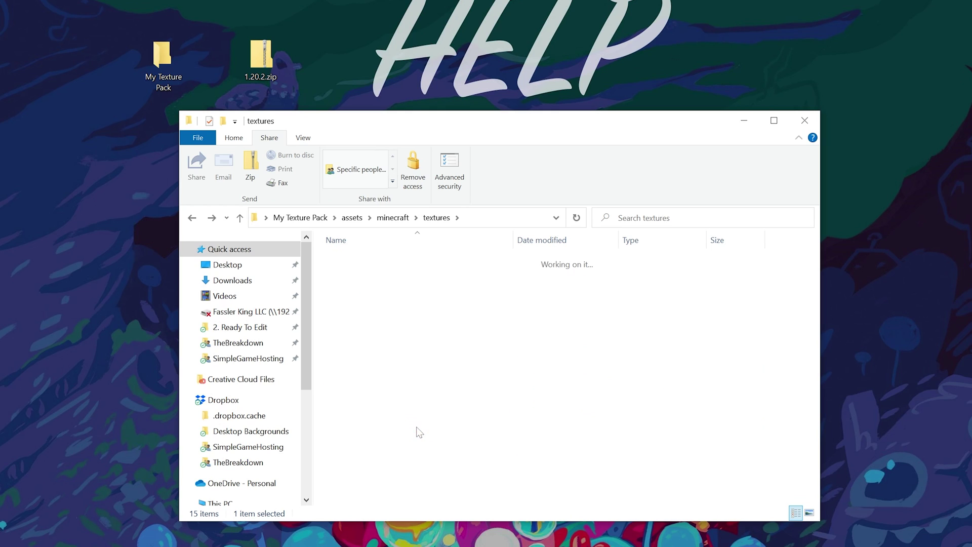
scroll(446, 400, down, 5)
scroll(486, 387, up, 5)
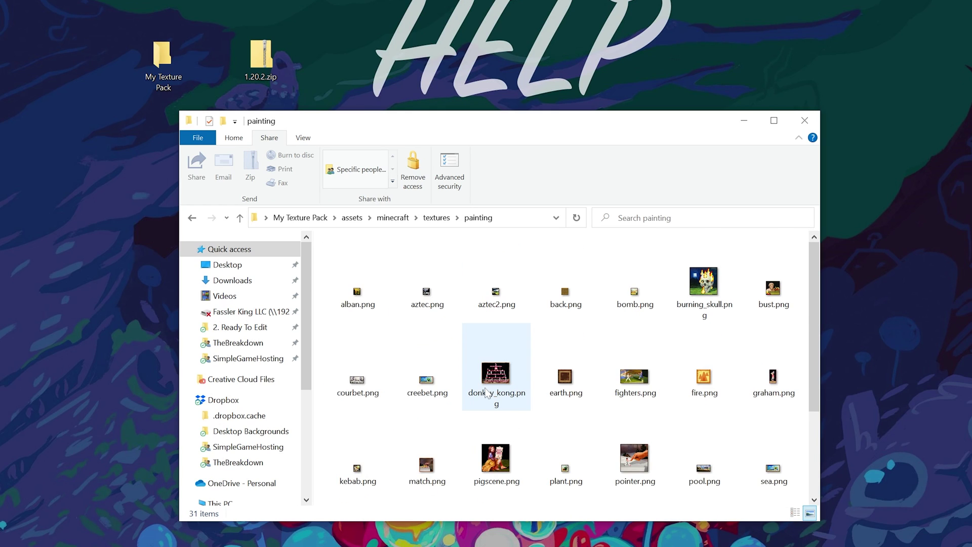
key(BackSpace)
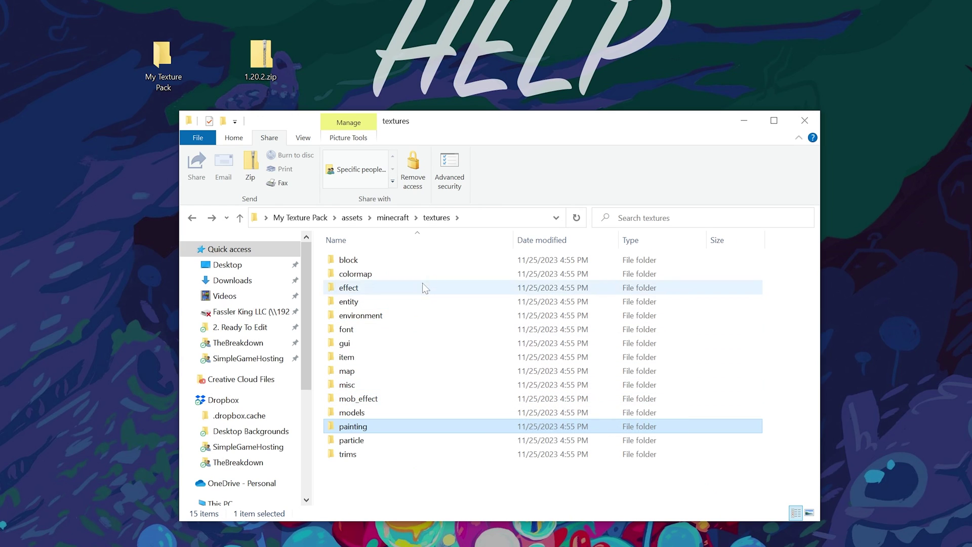
Open the 977-item block textures folder and scroll to the g section.
double_click(424, 259)
scroll(450, 340, down, 20)
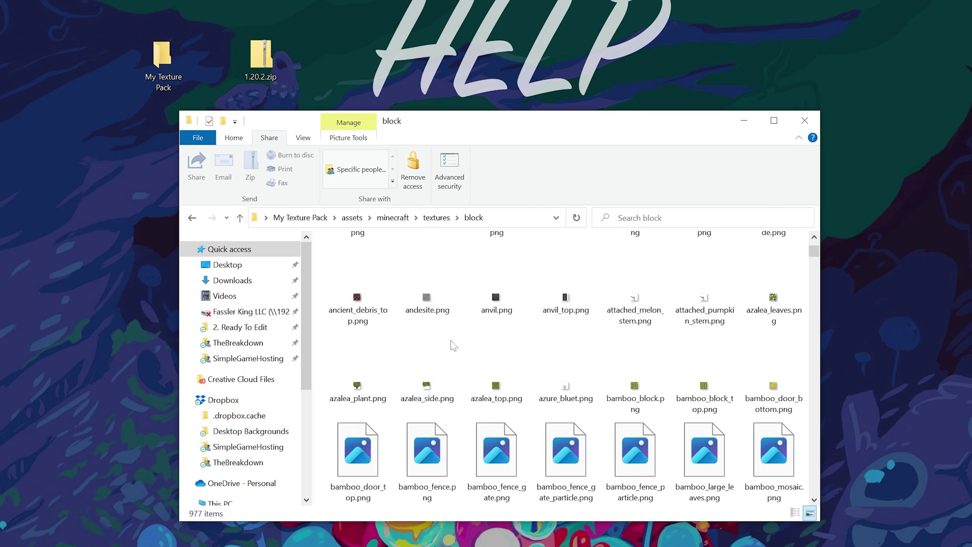
scroll(453, 363, down, 20)
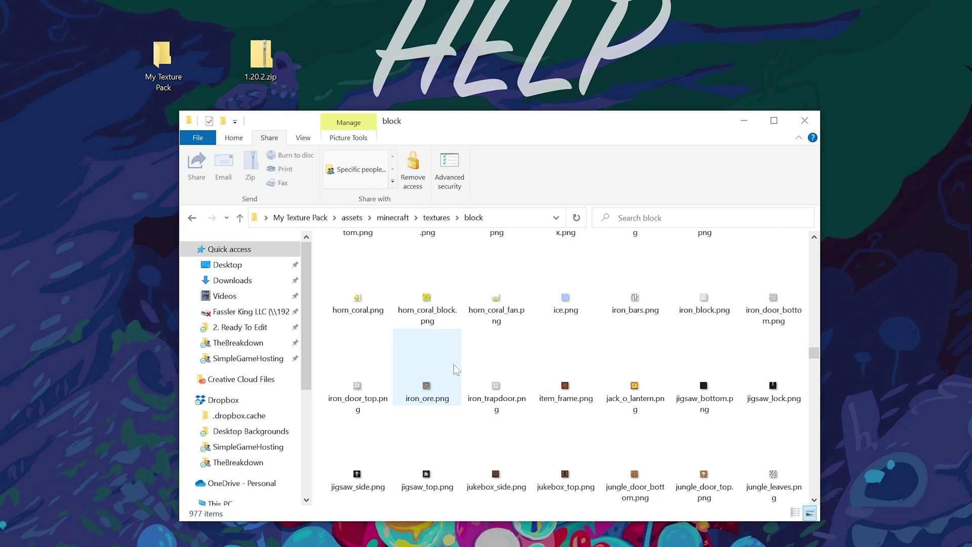
scroll(454, 365, up, 5)
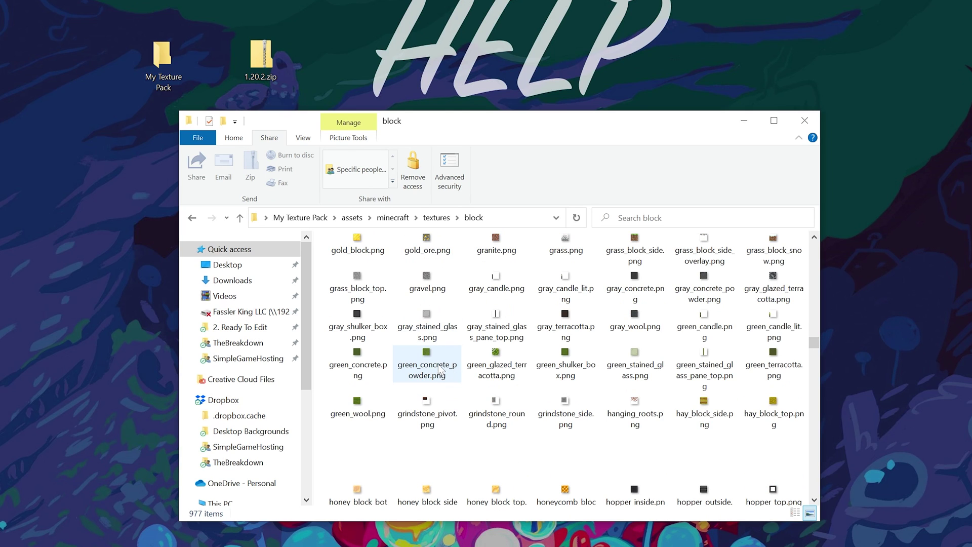
scroll(522, 339, up, 2)
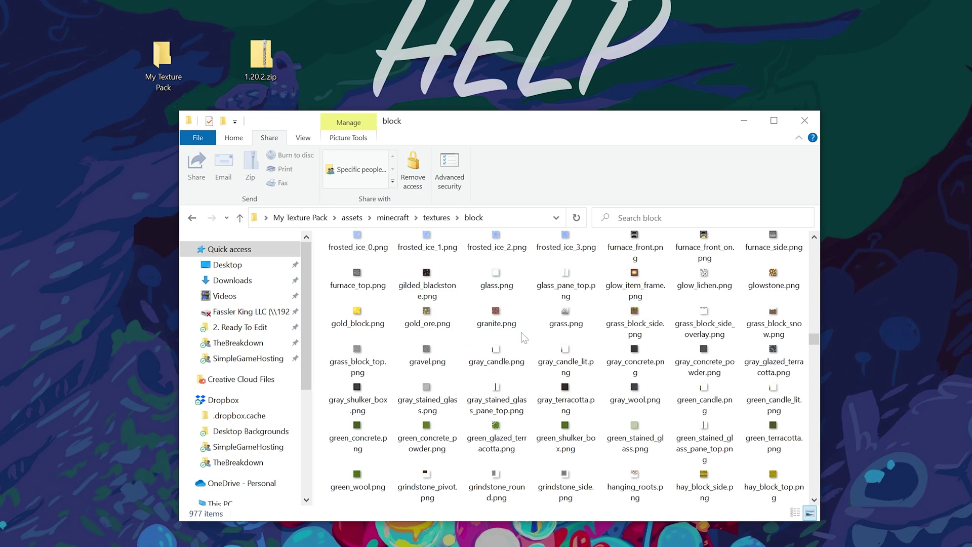
scroll(679, 355, up, 3)
scroll(694, 400, down, 1)
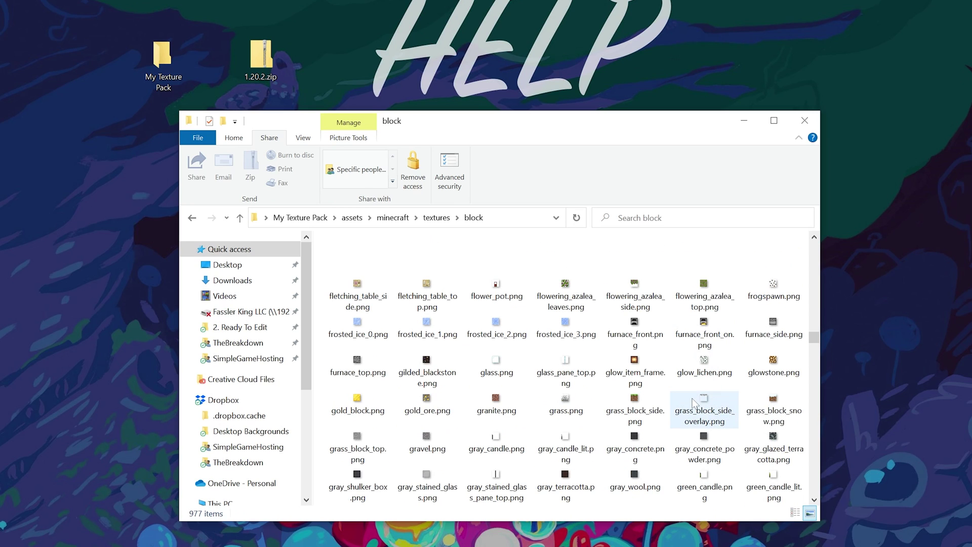
scroll(693, 402, down, 3)
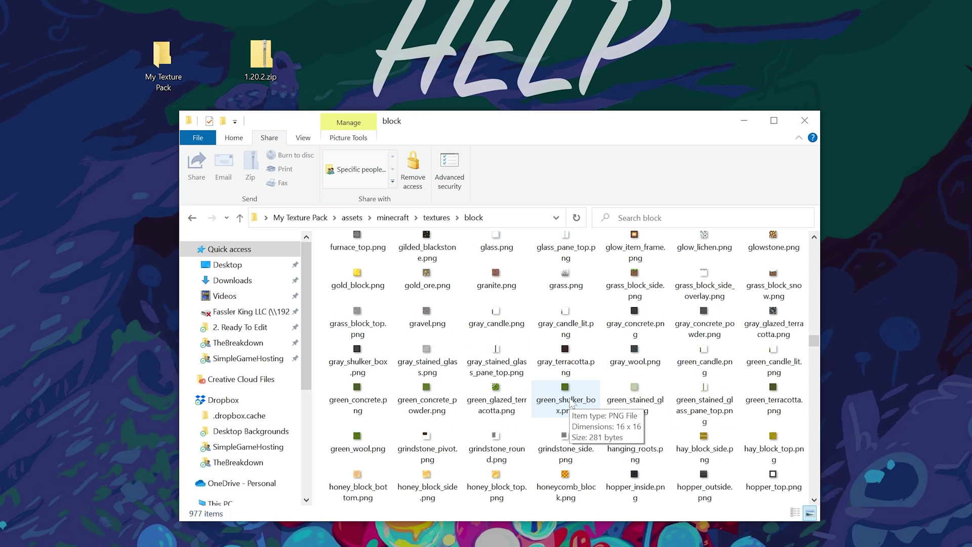
Inspect the gray_shulker_box, grass_block_side_overlay, grass_block_side, grass_block_top and granite textures.
click(351, 366)
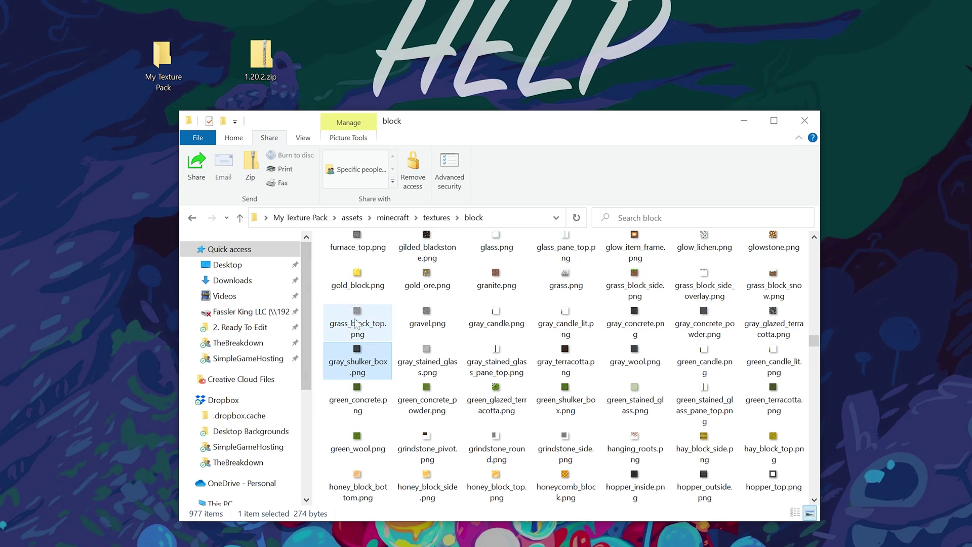
click(706, 287)
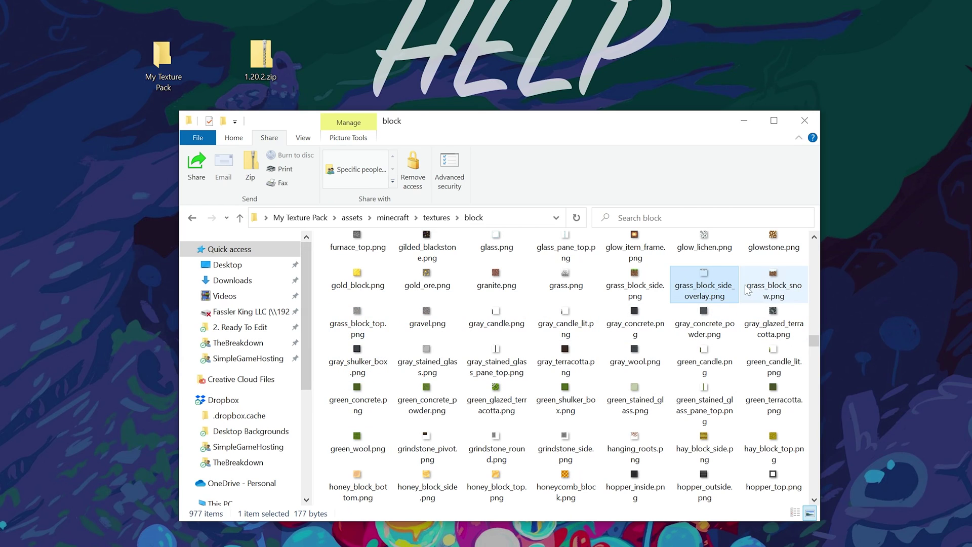
click(615, 291)
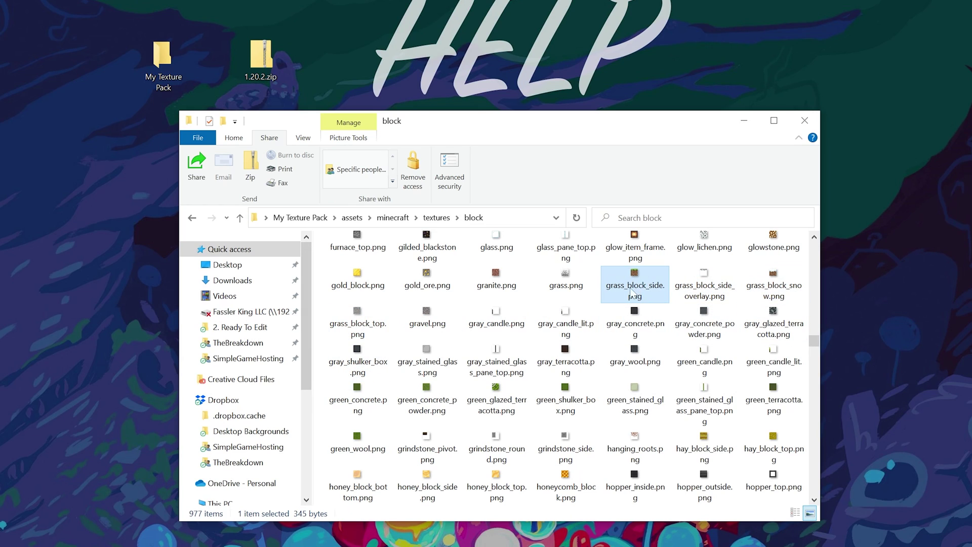
mouse_move(629, 288)
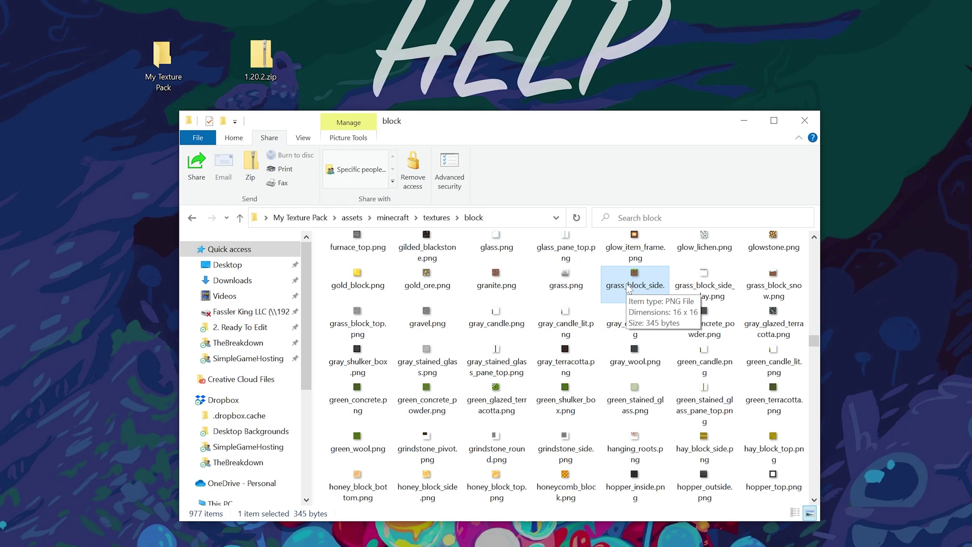
click(355, 328)
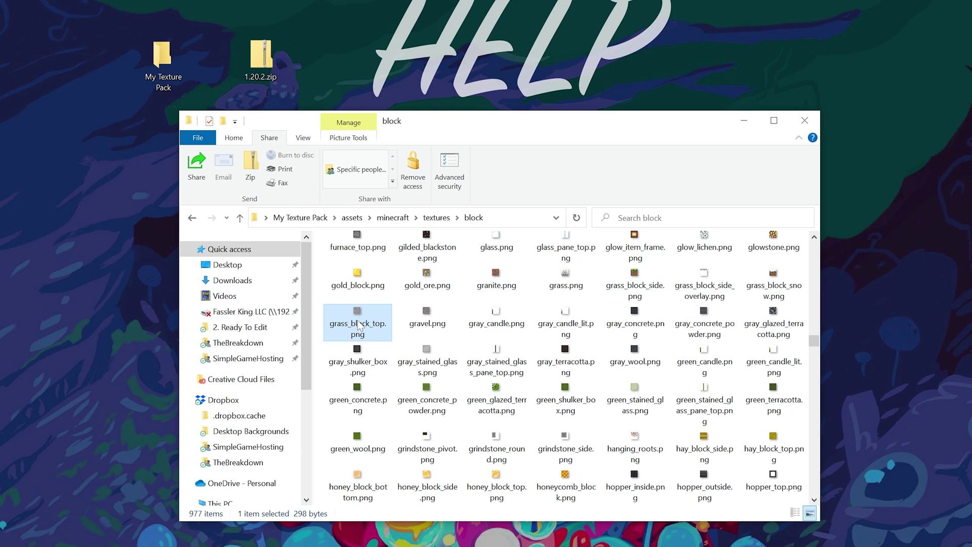
scroll(527, 304, up, 5)
scroll(527, 305, down, 3)
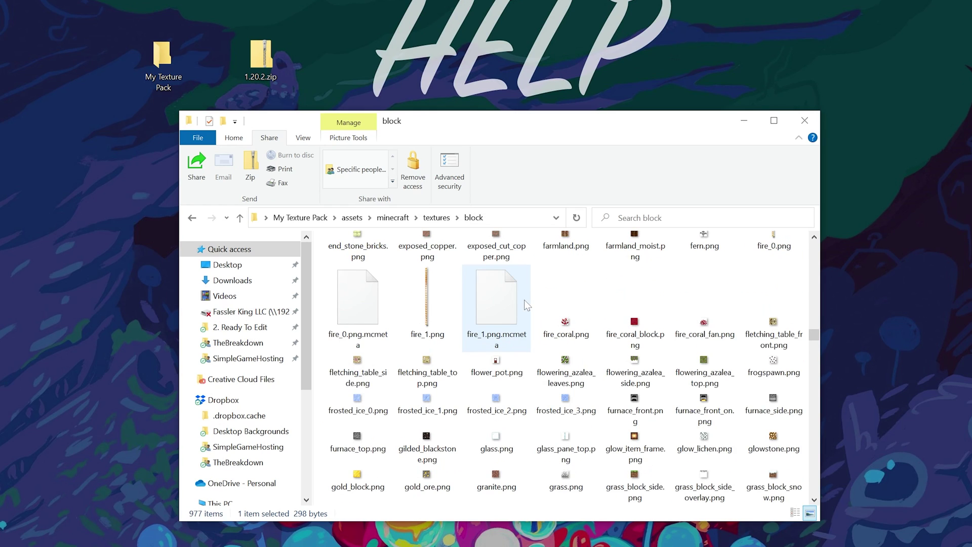
click(491, 357)
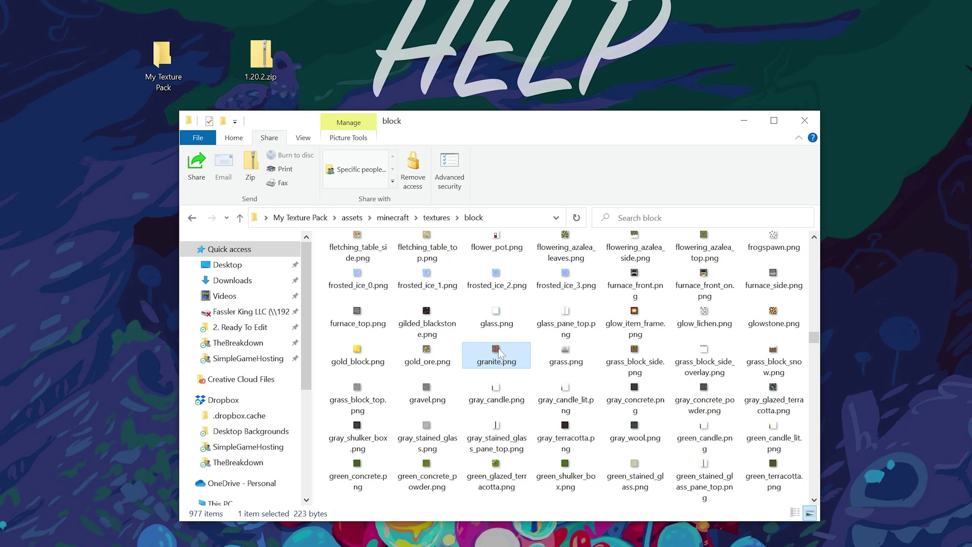
mouse_move(498, 350)
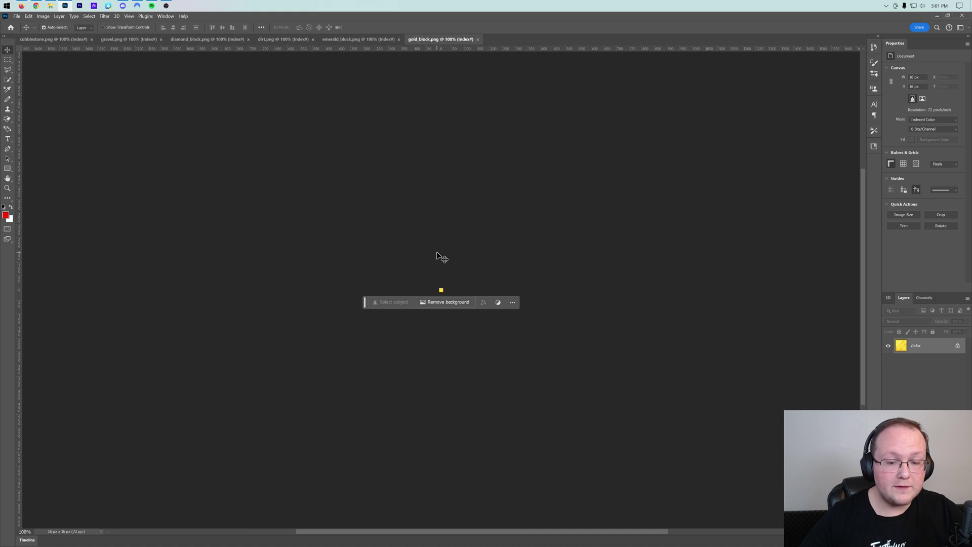
Zoom the gold block texture to 12800% and back, then zoom in and out on emerald_block.png.
key(ctrl+equal)
key(ctrl+equal)
key(ctrl+equal)
key(ctrl+equal)
key(ctrl+equal)
key(ctrl+equal)
key(ctrl+equal)
key(ctrl+equal)
key(ctrl+equal)
key(ctrl+equal)
key(ctrl+equal)
key(ctrl+equal)
key(ctrl+equal)
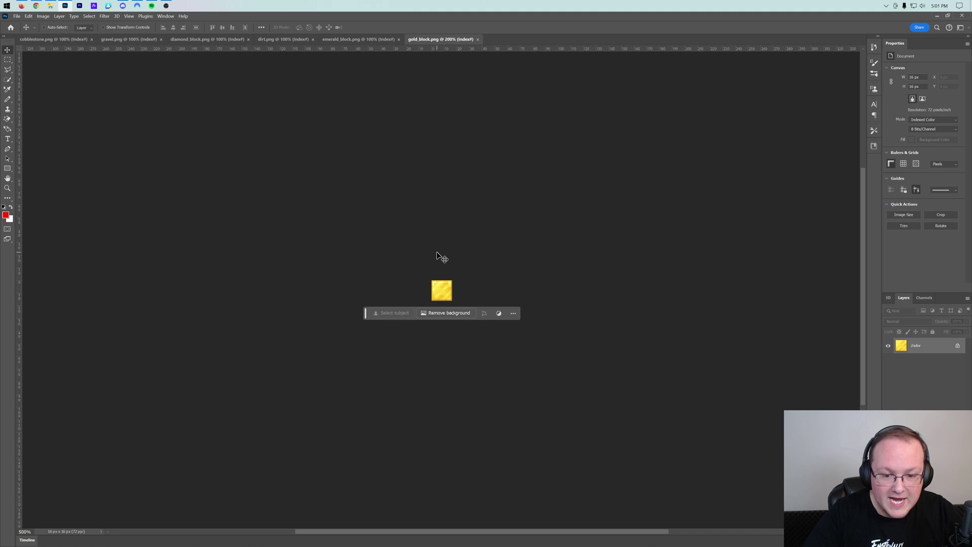
key(ctrl+equal)
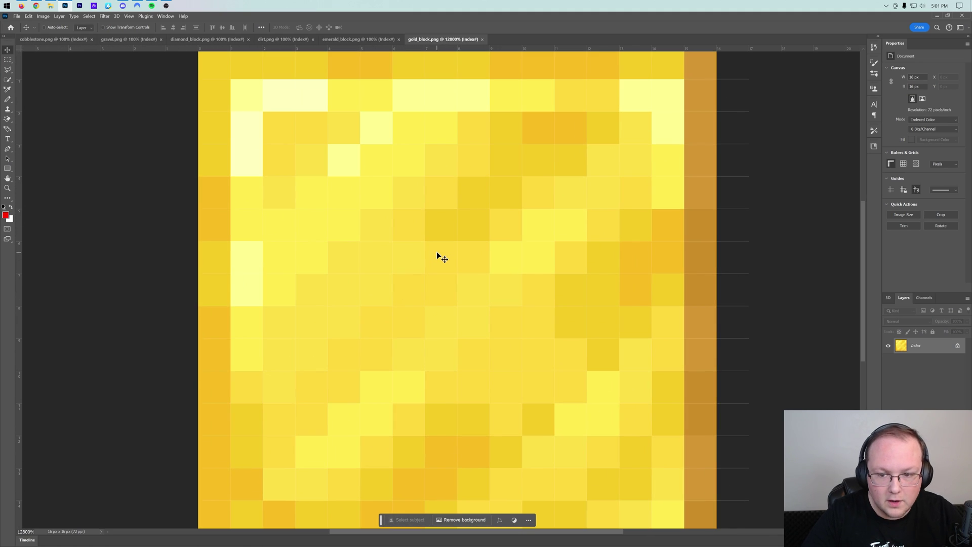
key(ctrl+minus)
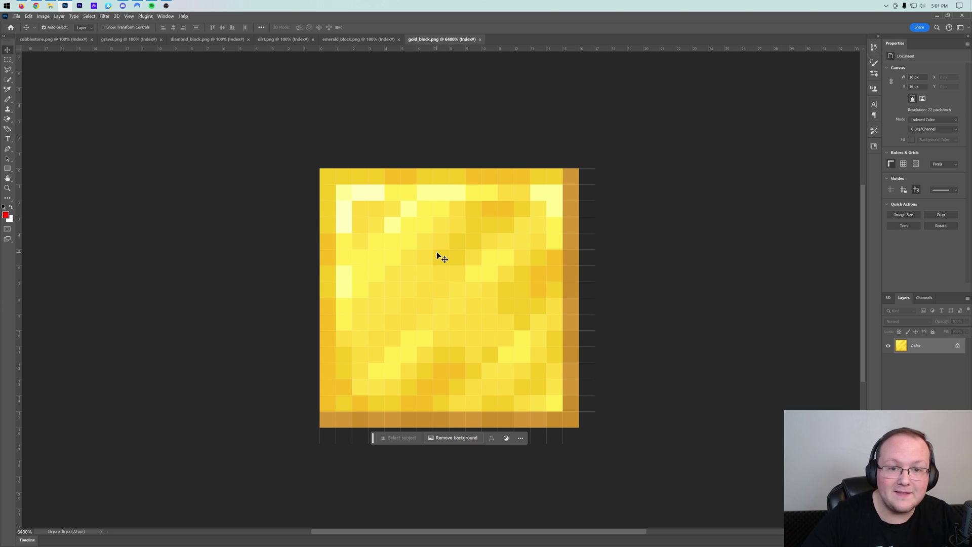
click(356, 40)
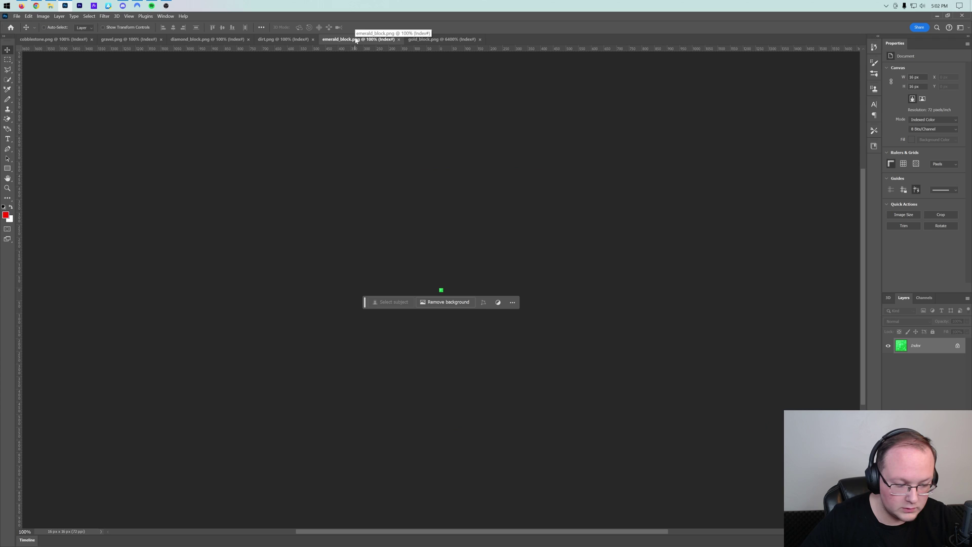
key(ctrl+0)
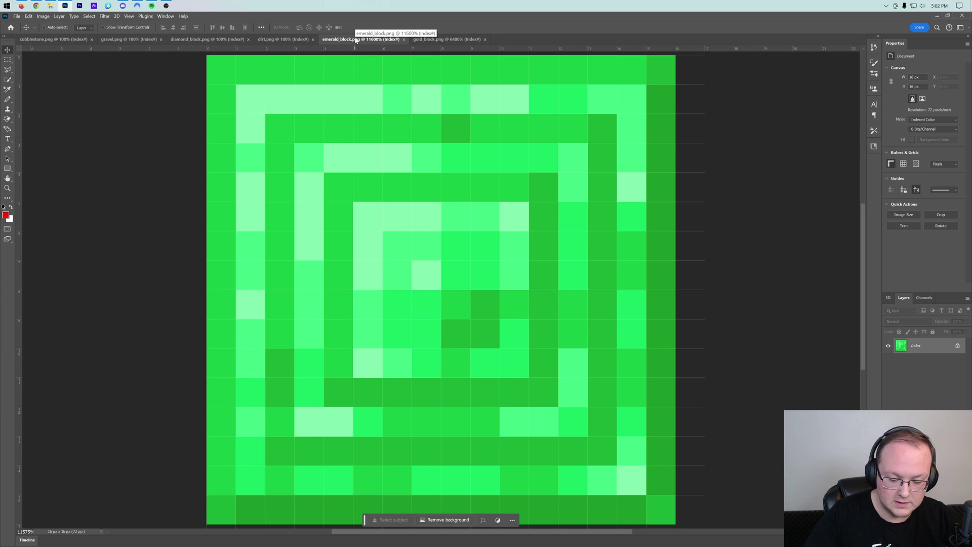
key(ctrl+minus)
Flip through the dirt, diamond block, gravel and cobblestone texture documents.
click(283, 40)
click(206, 39)
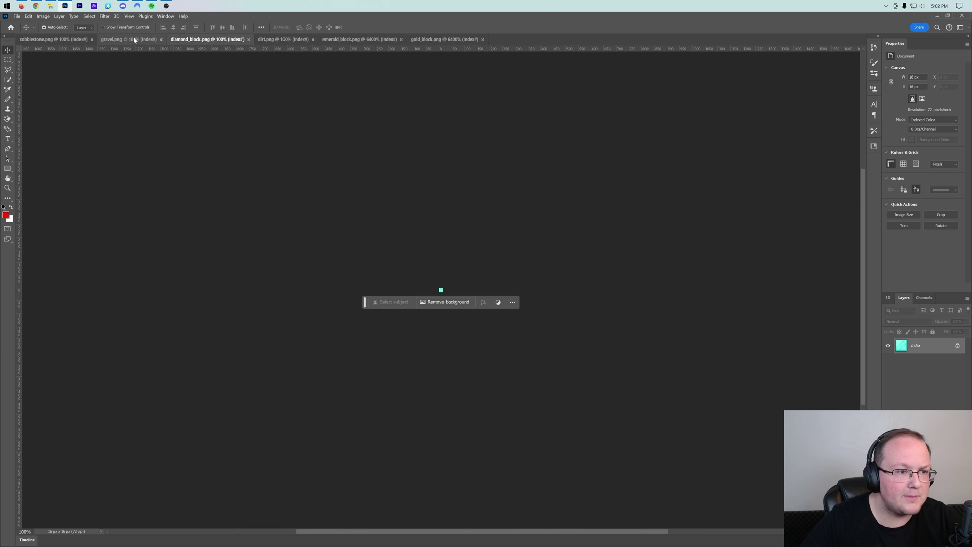
click(134, 40)
click(50, 39)
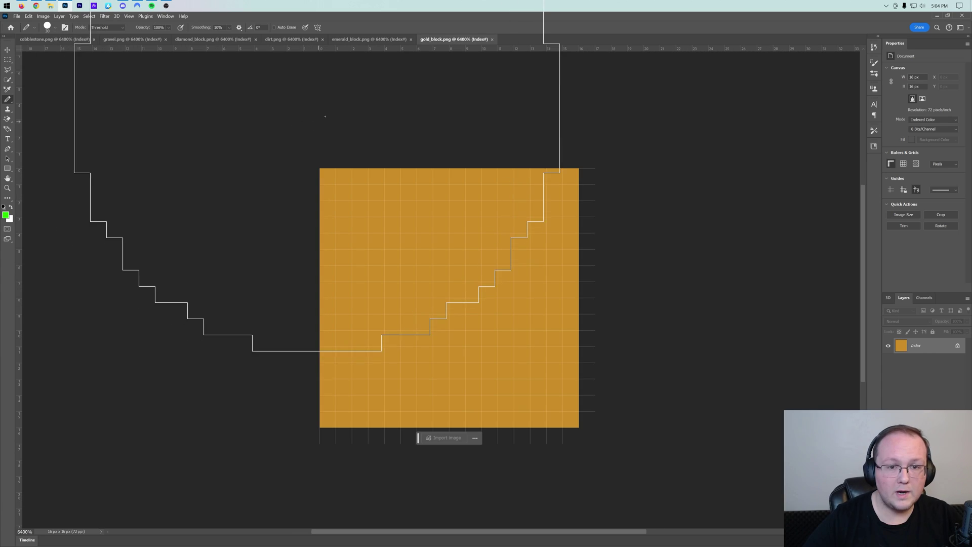
Close the gold block, emerald block, dirt, diamond block and gravel documents with Ctrl+W.
key(ctrl+w)
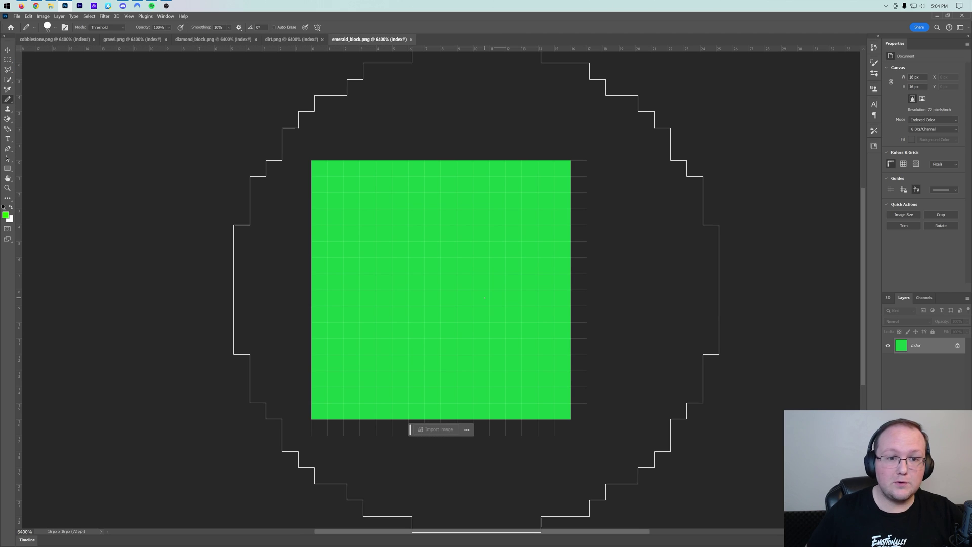
key(ctrl+w)
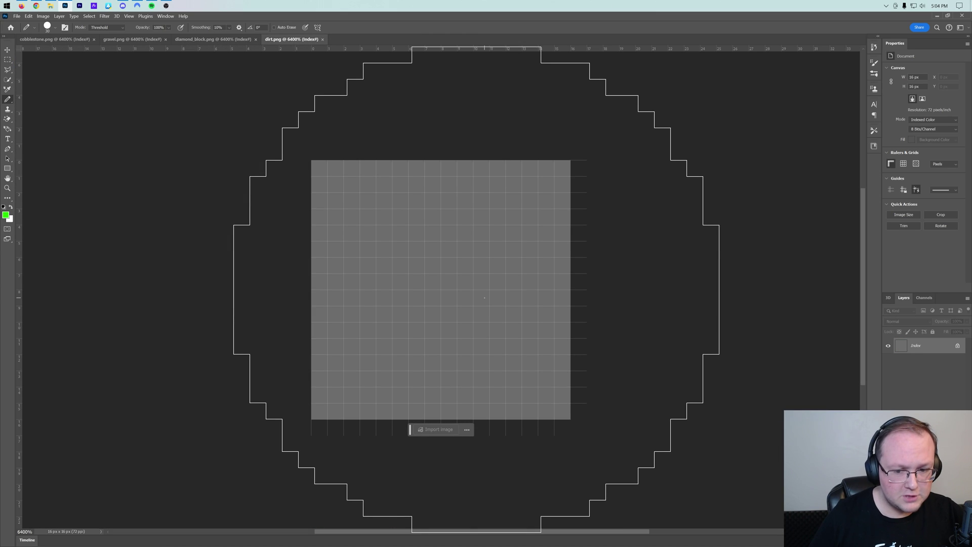
key(ctrl+w)
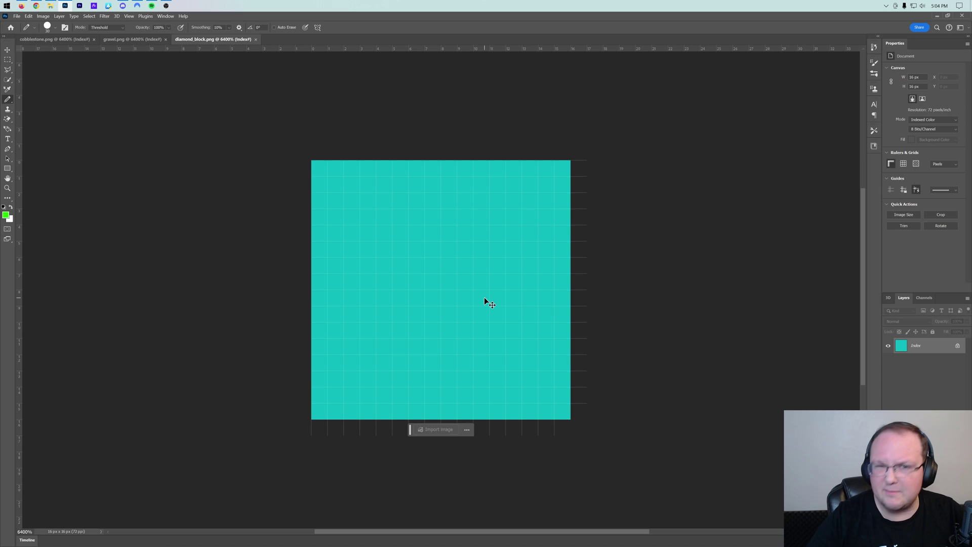
key(ctrl+w)
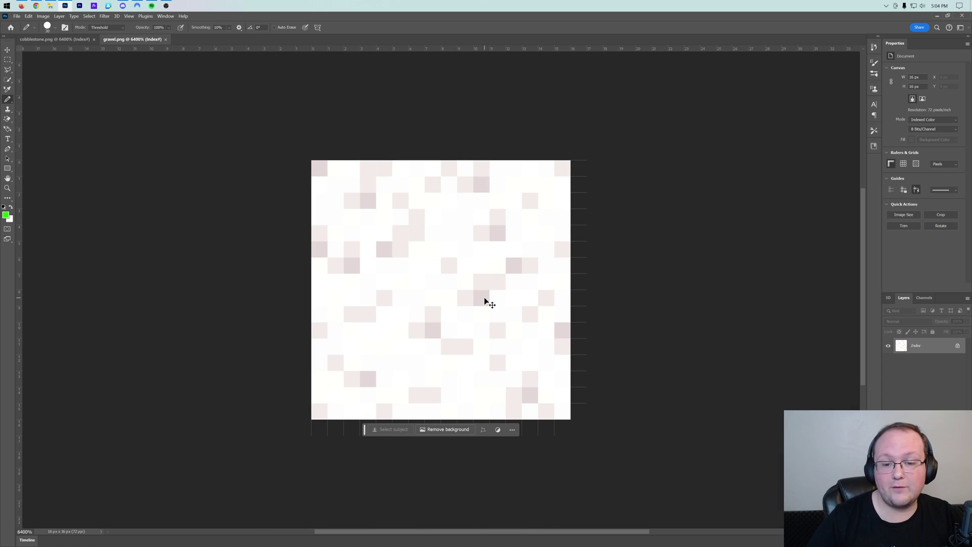
key(ctrl+w)
key(ctrl+w)
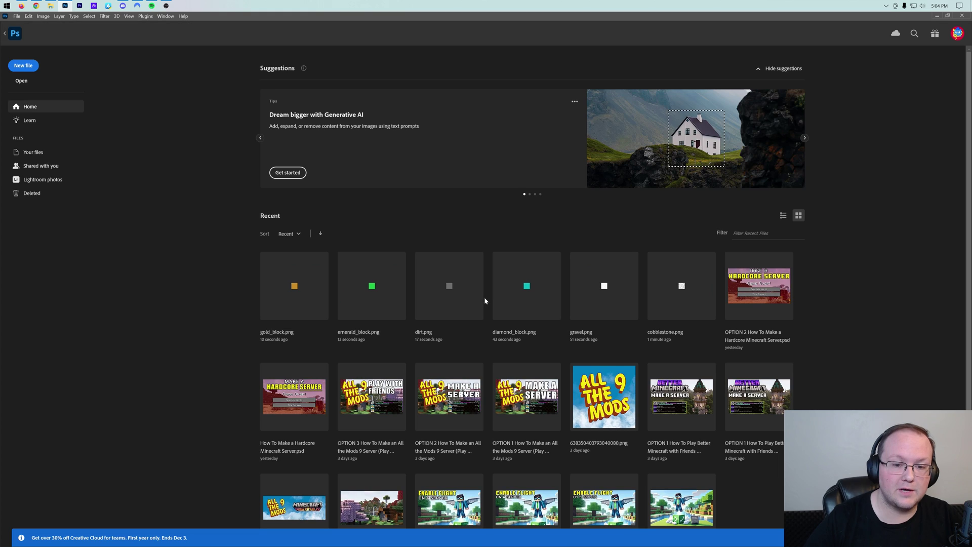
Quit Photoshop and preview the recoloured gravel.png in Photos.
click(961, 16)
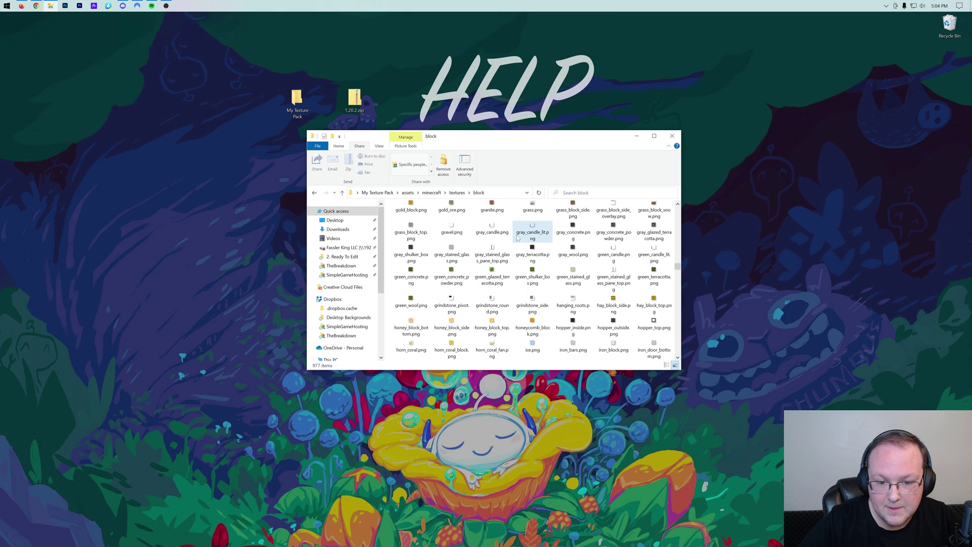
double_click(451, 228)
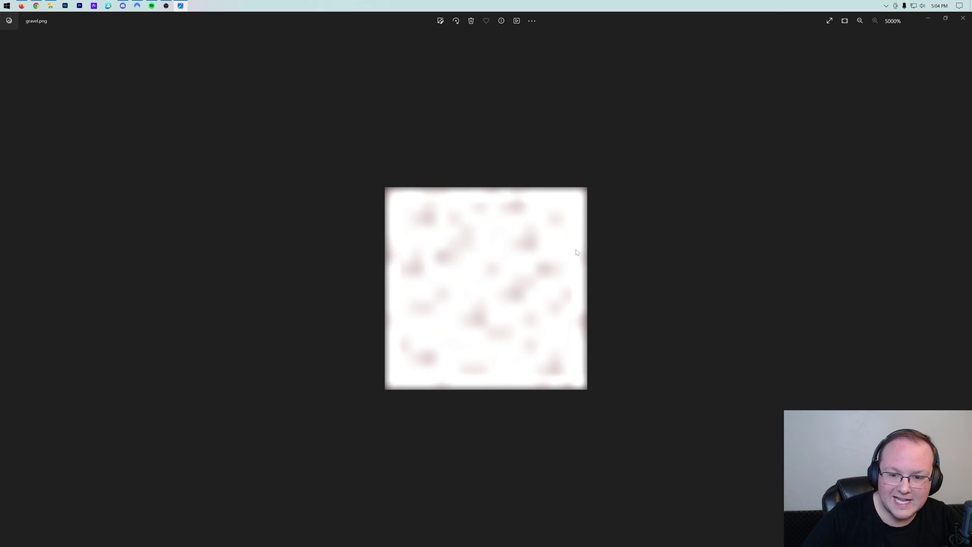
click(963, 18)
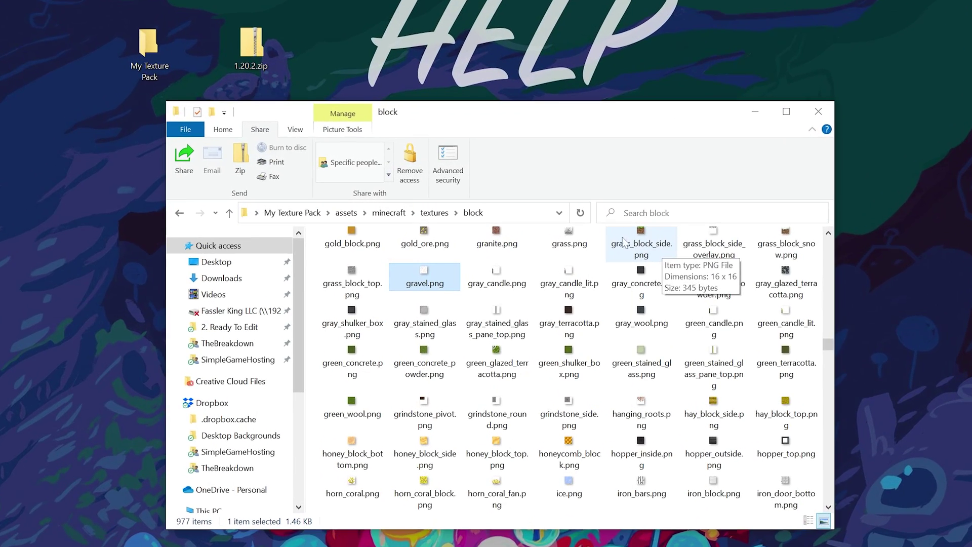
Navigate back through textures and assets to My Texture Pack, then close the window.
key(alt+Left)
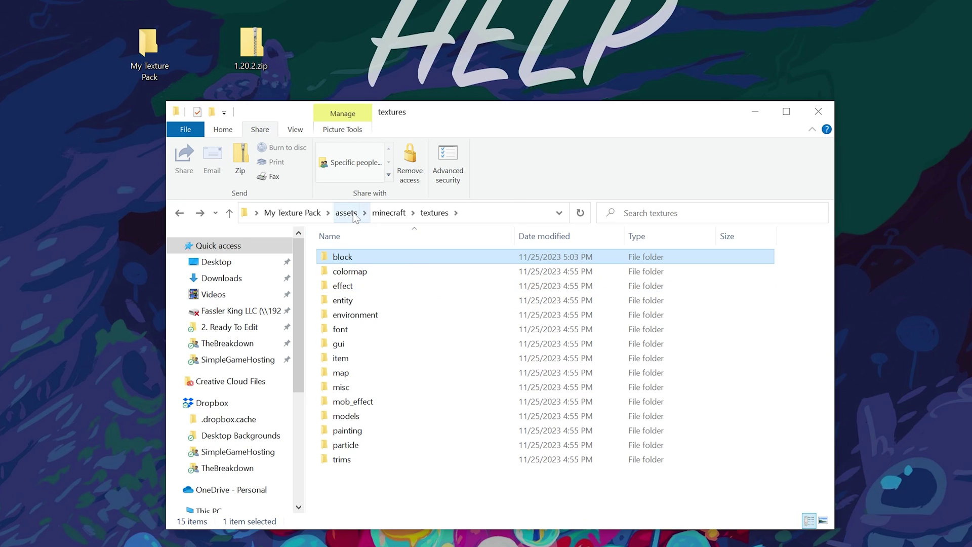
click(346, 213)
click(289, 213)
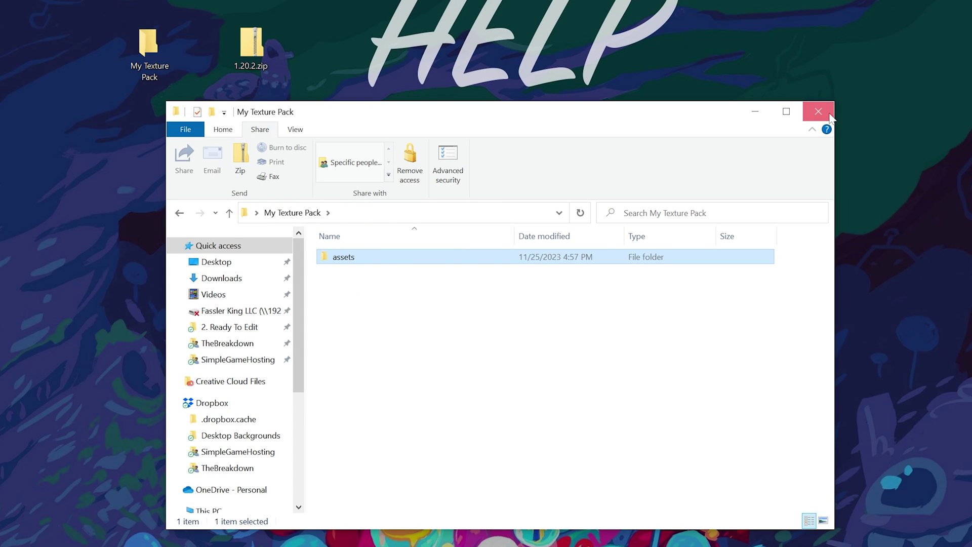
click(818, 111)
Reopen My Texture Pack and copy the wiki's example pack.mcmeta JSON code.
double_click(157, 60)
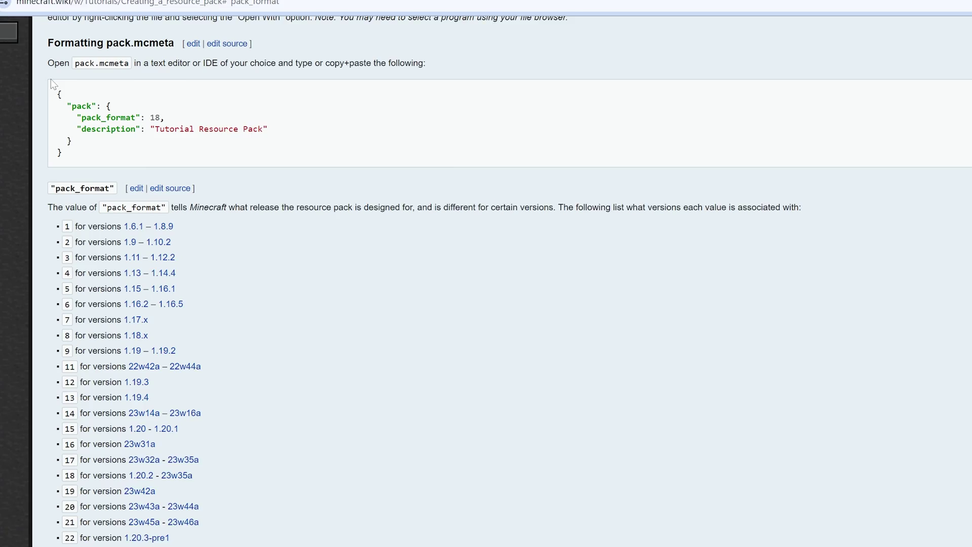
drag(24, 96, 106, 197)
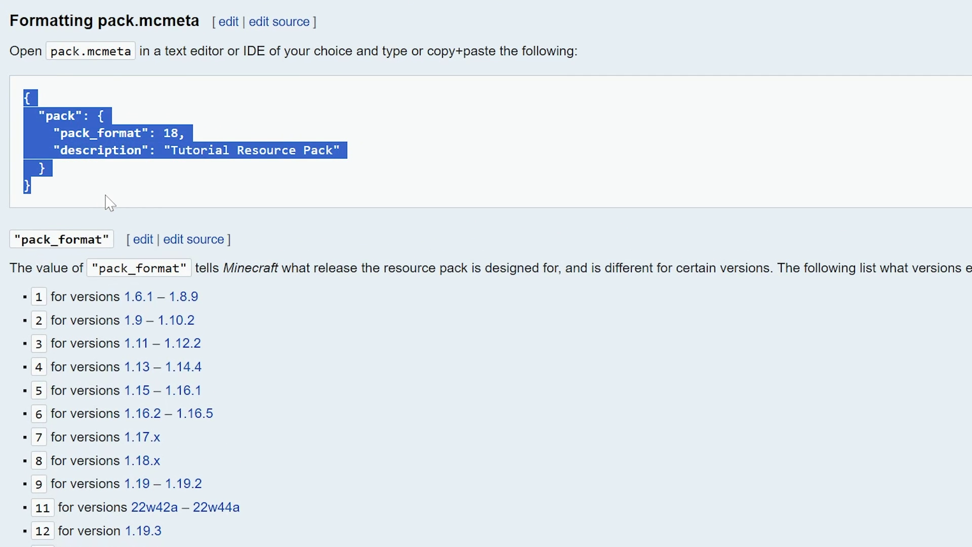
right_click(71, 139)
click(116, 161)
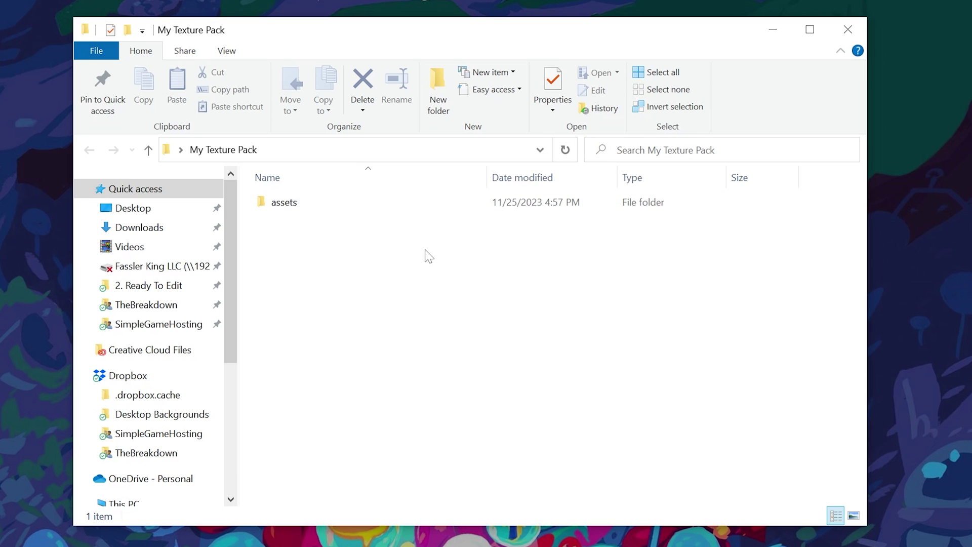
Create New Text Document.txt in My Texture Pack and open it with Visual Studio Code.
right_click(298, 353)
mouse_move(395, 546)
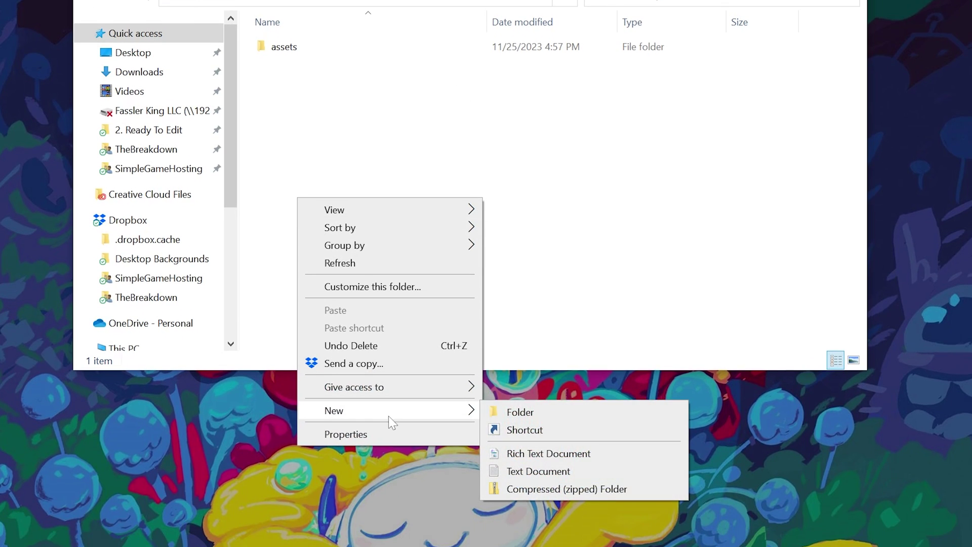
click(562, 471)
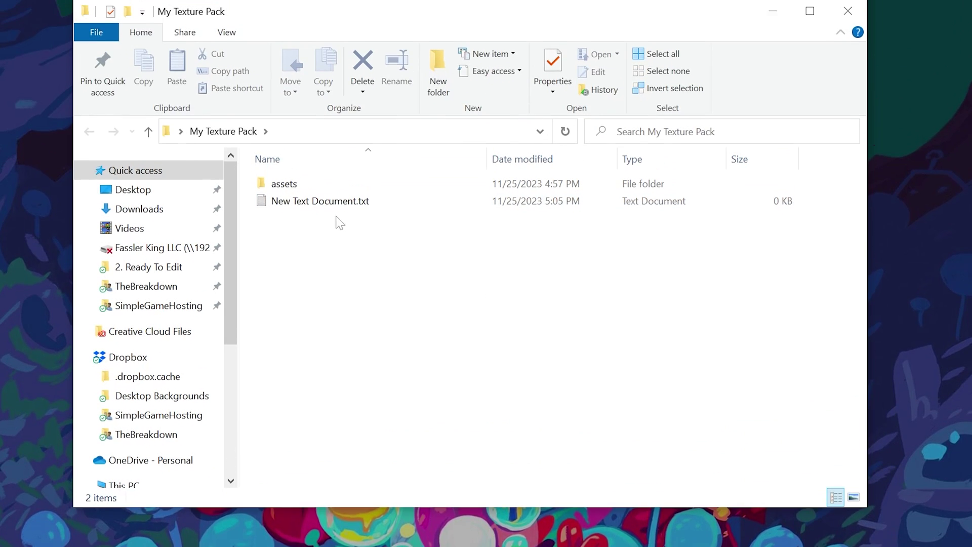
right_click(297, 223)
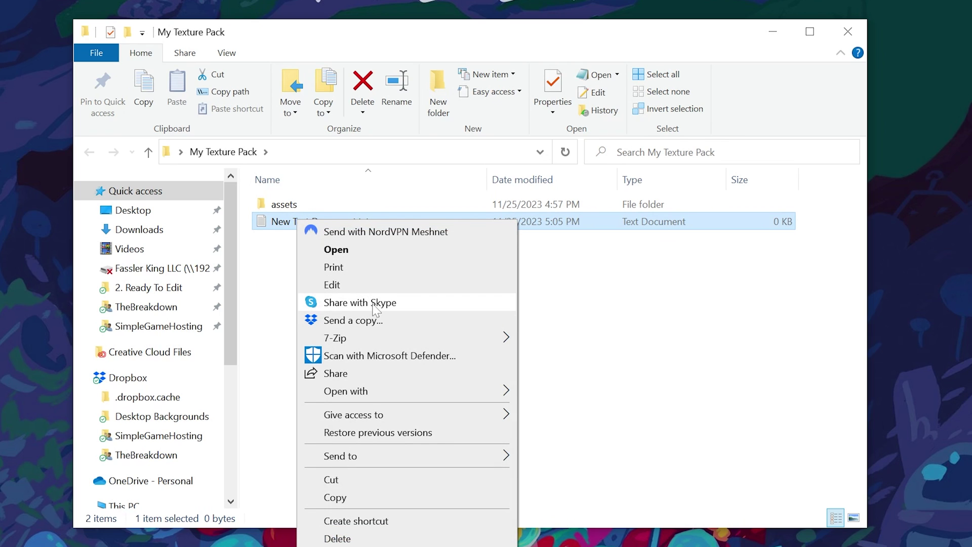
mouse_move(408, 396)
click(529, 405)
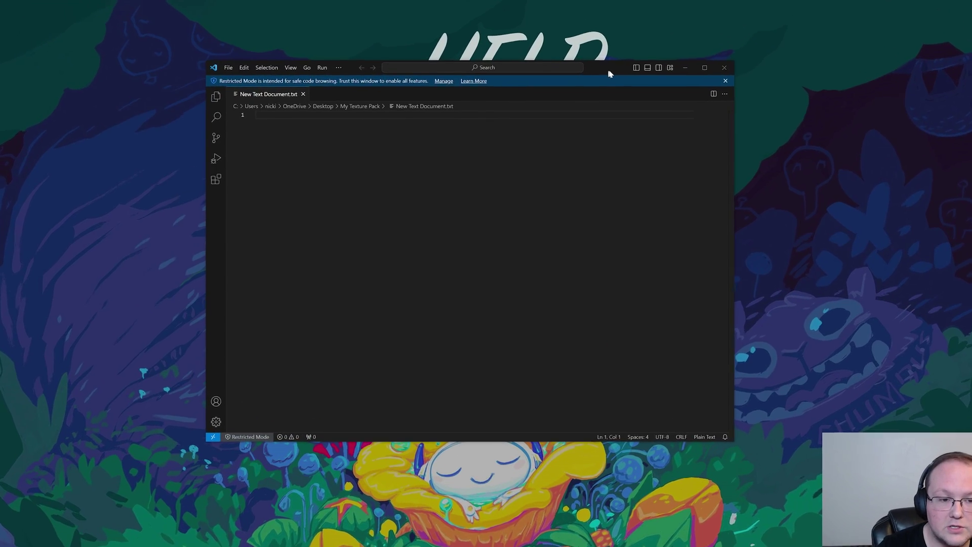
Paste the JSON, change the description to 'TheBreakdown Resource Pack', and start File > Save As.
key(ctrl+v)
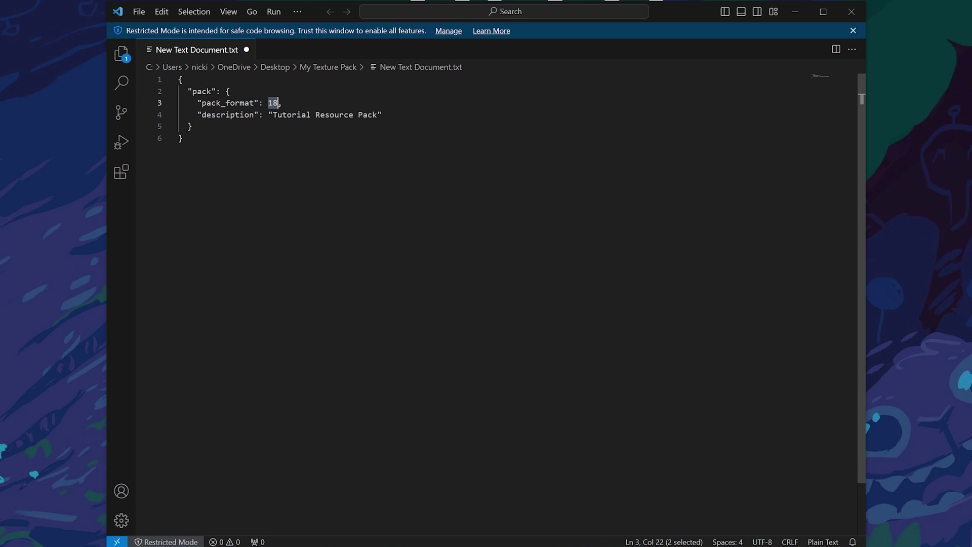
drag(272, 114, 367, 114)
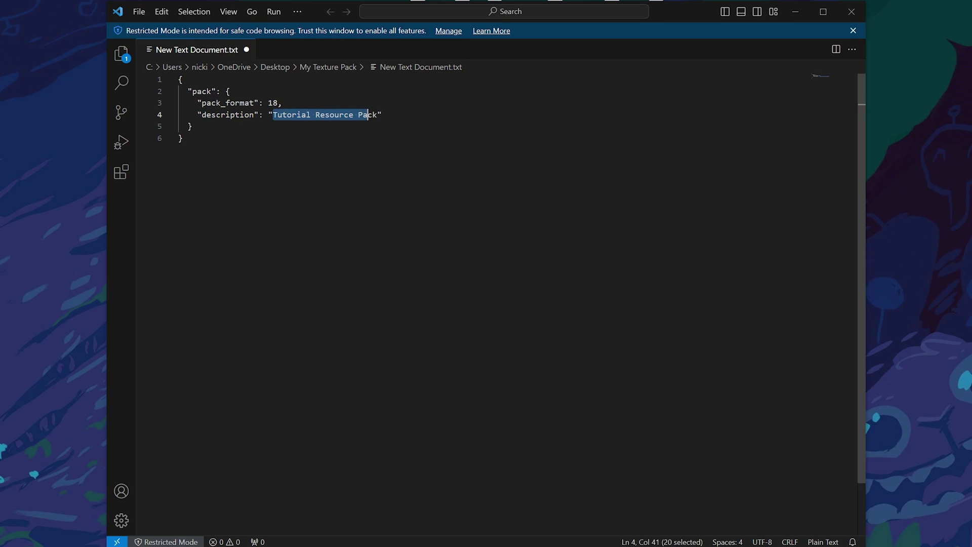
text(TheBreakdown)
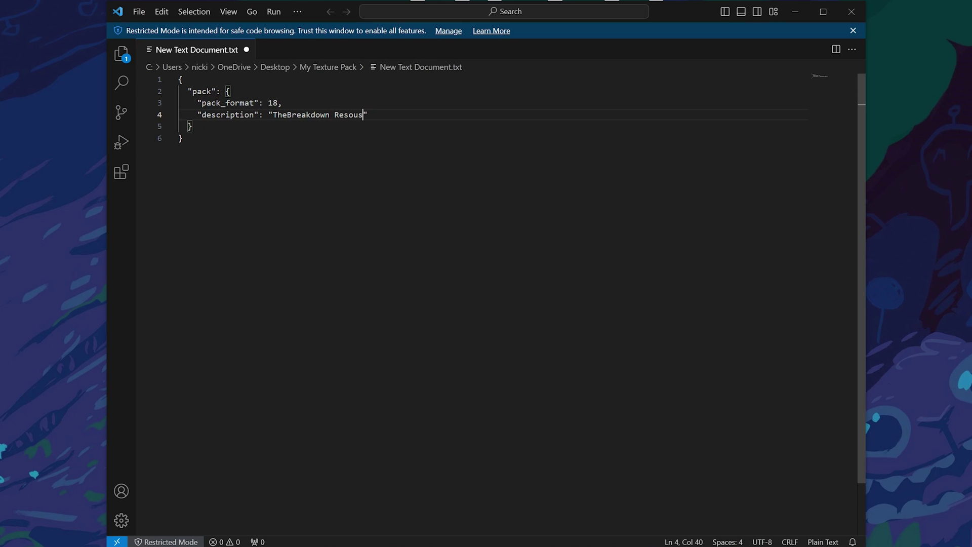
text(ce Pack)
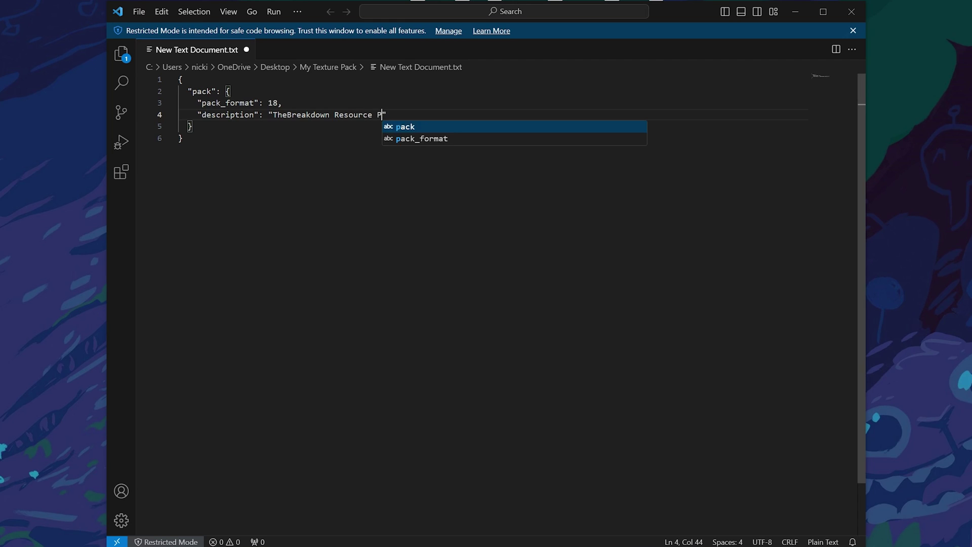
click(183, 138)
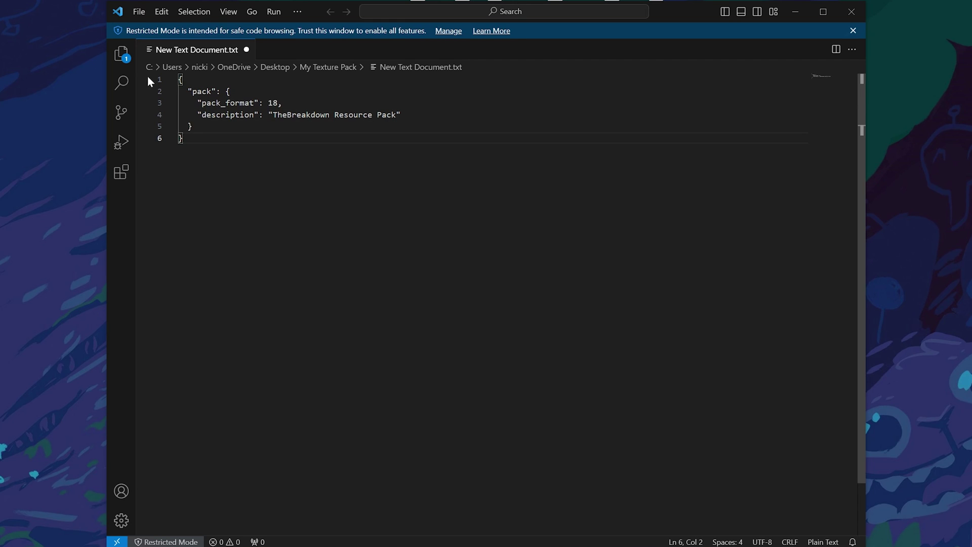
click(139, 11)
click(185, 223)
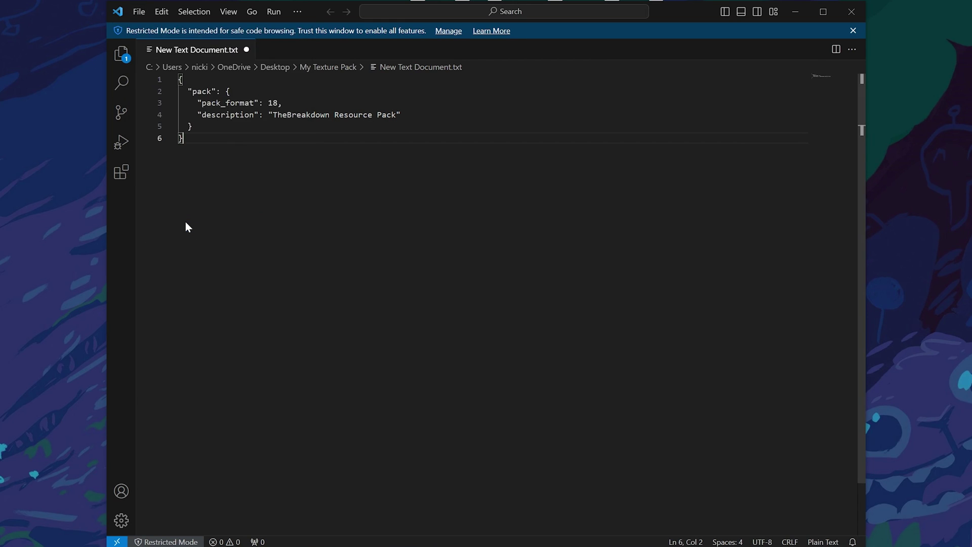
Save the file as pack.mcmeta with Save as type set to All Files (*.*).
text(pack.mcmeta)
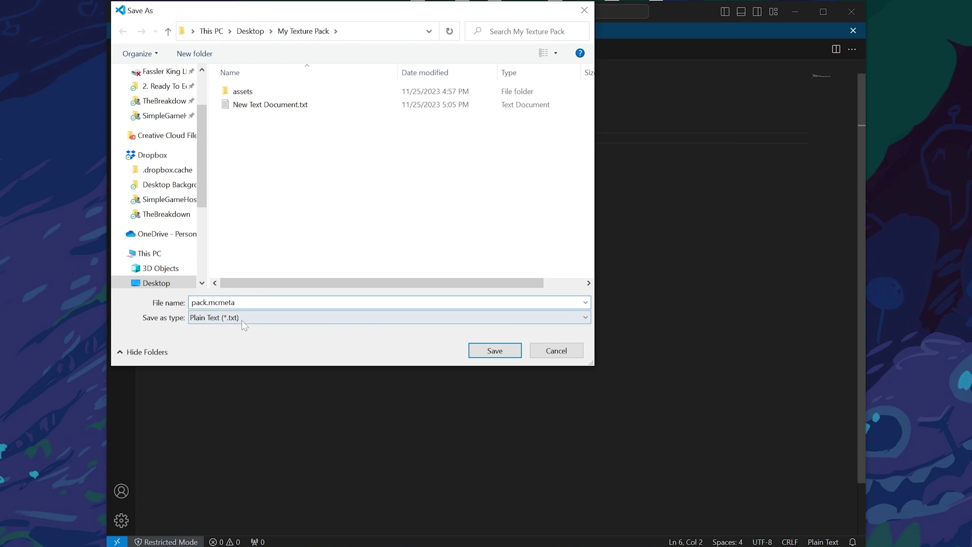
click(241, 319)
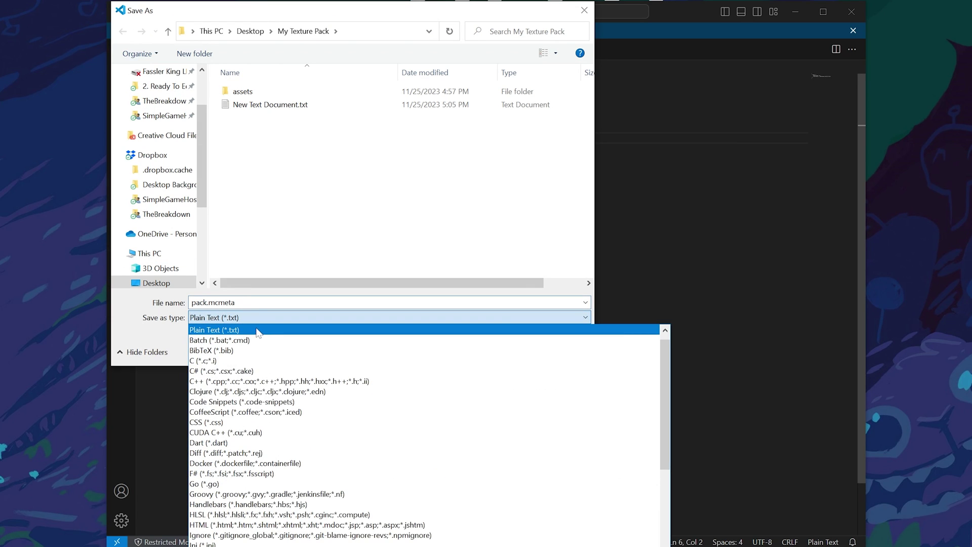
scroll(275, 370, down, 5)
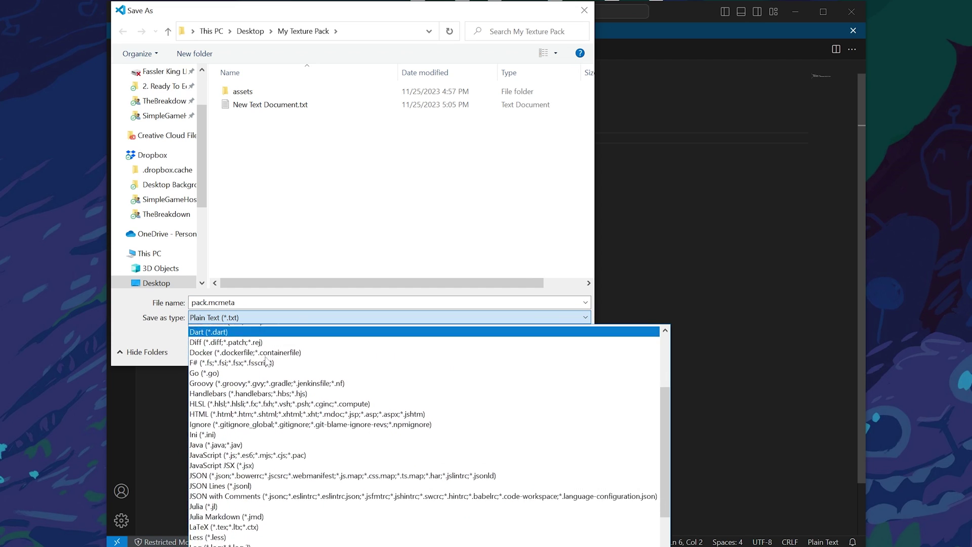
scroll(269, 365, up, 5)
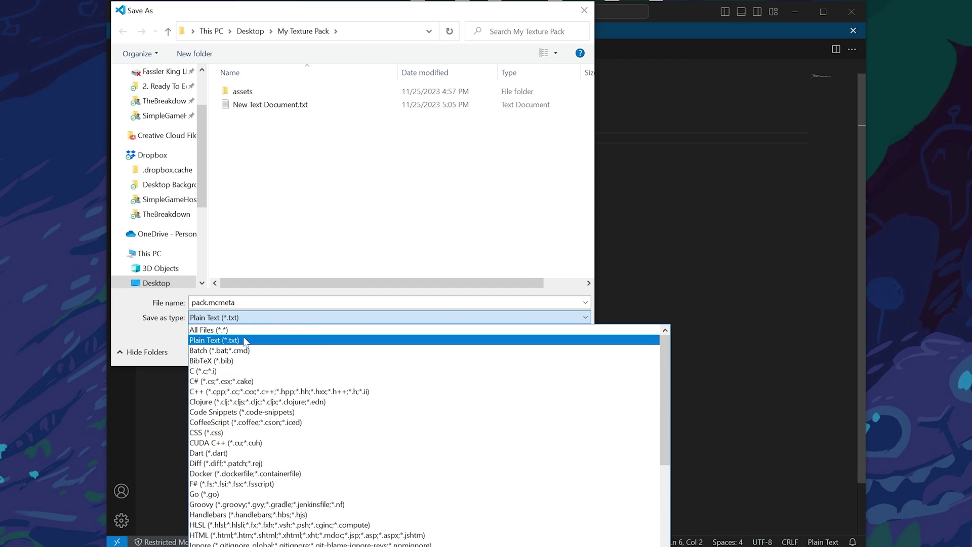
click(244, 331)
key(shift+Tab)
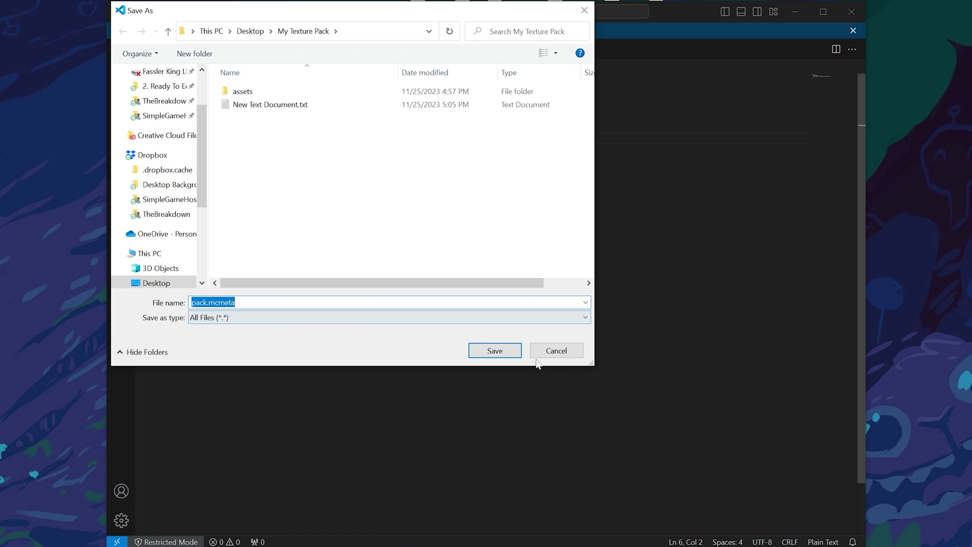
key(Return)
Close VS Code, reopen My Texture Pack and delete the leftover New Text Document.txt.
click(852, 11)
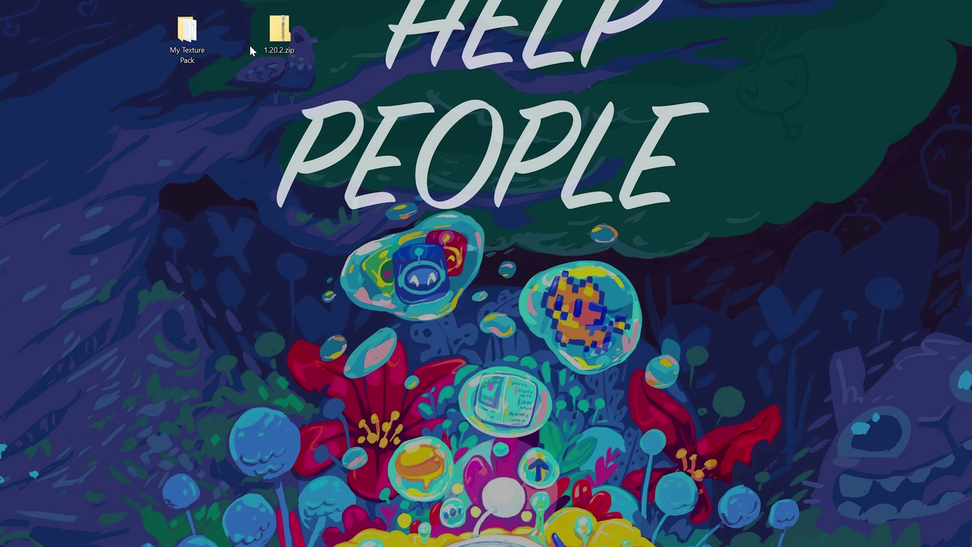
double_click(187, 36)
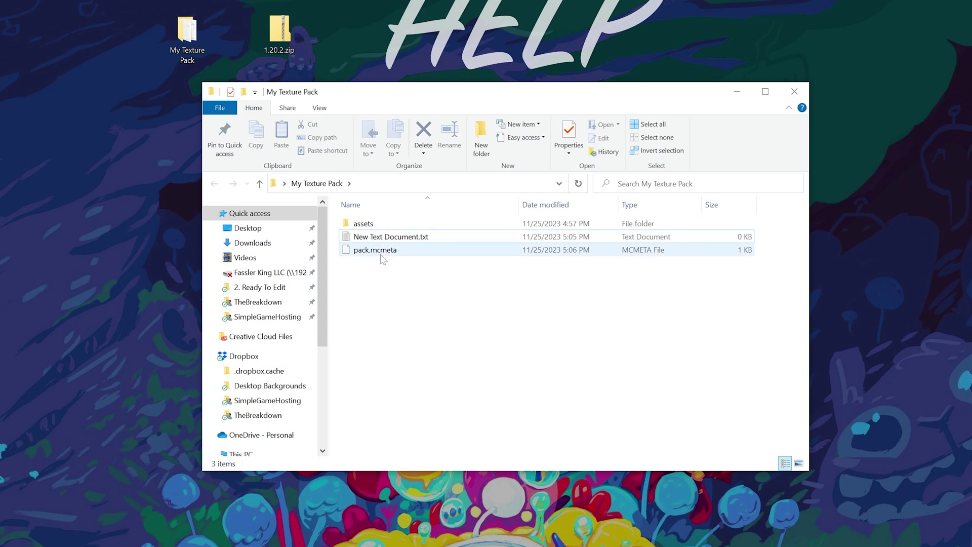
click(390, 237)
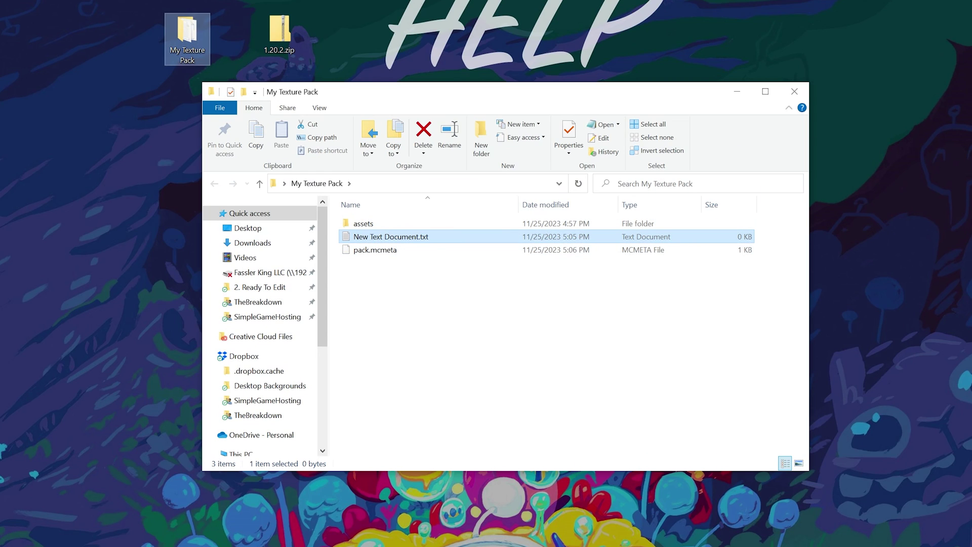
key(Delete)
click(517, 281)
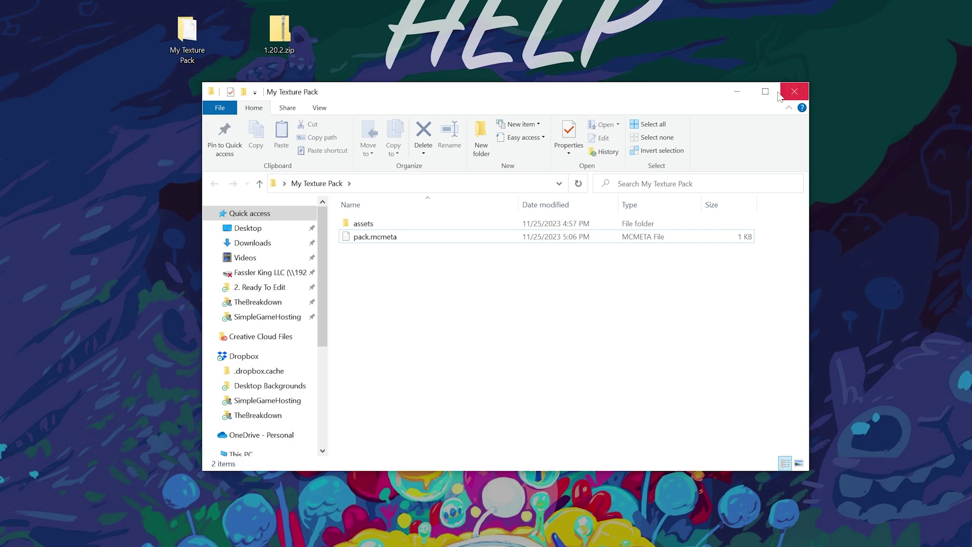
Compress assets and pack.mcmeta into a zipped folder.
drag(410, 269, 346, 245)
right_click(404, 245)
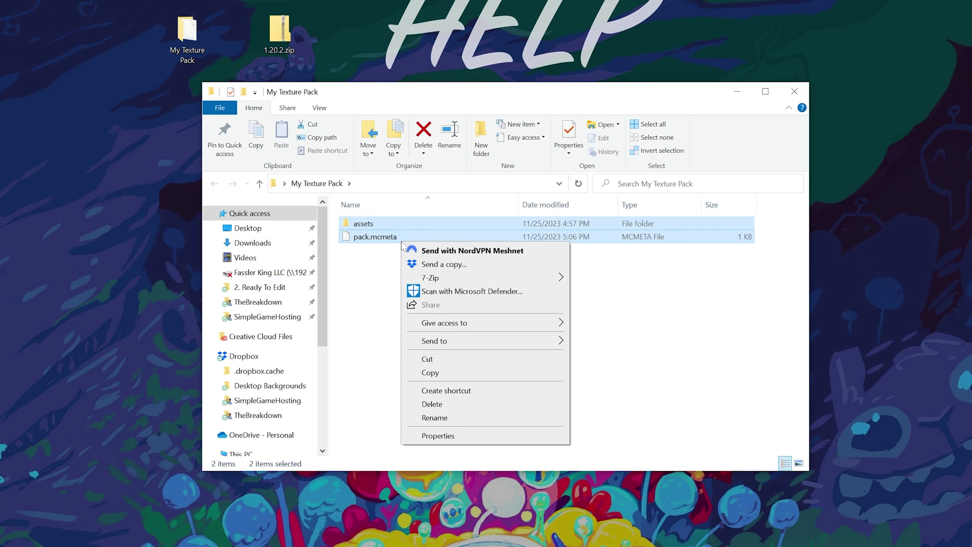
mouse_move(472, 340)
click(622, 355)
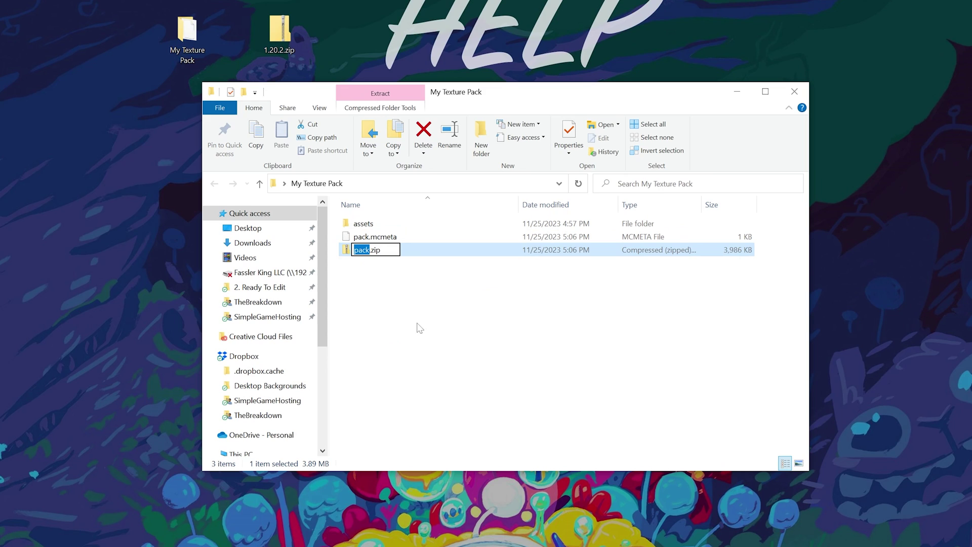
click(402, 293)
Rename the zip to My Texture Pack.zip.
right_click(388, 258)
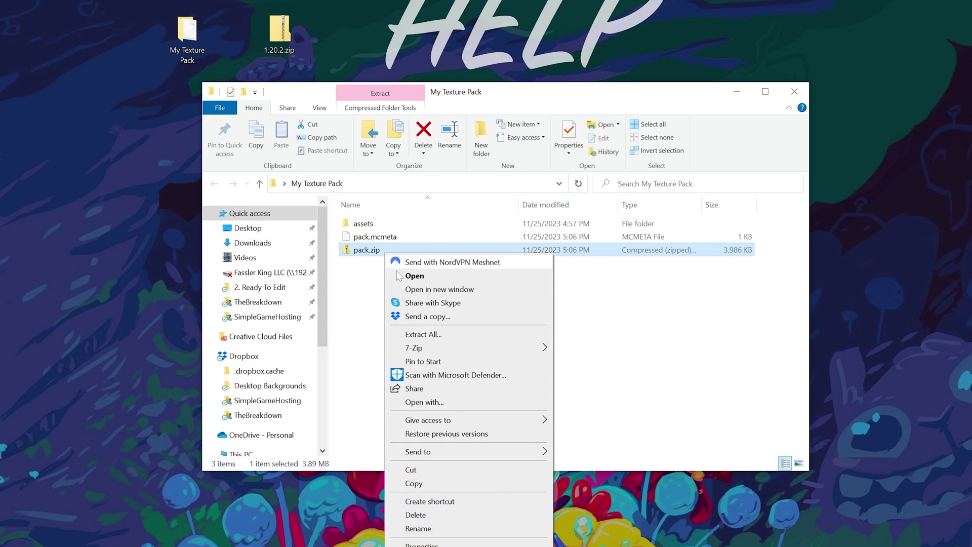
click(459, 530)
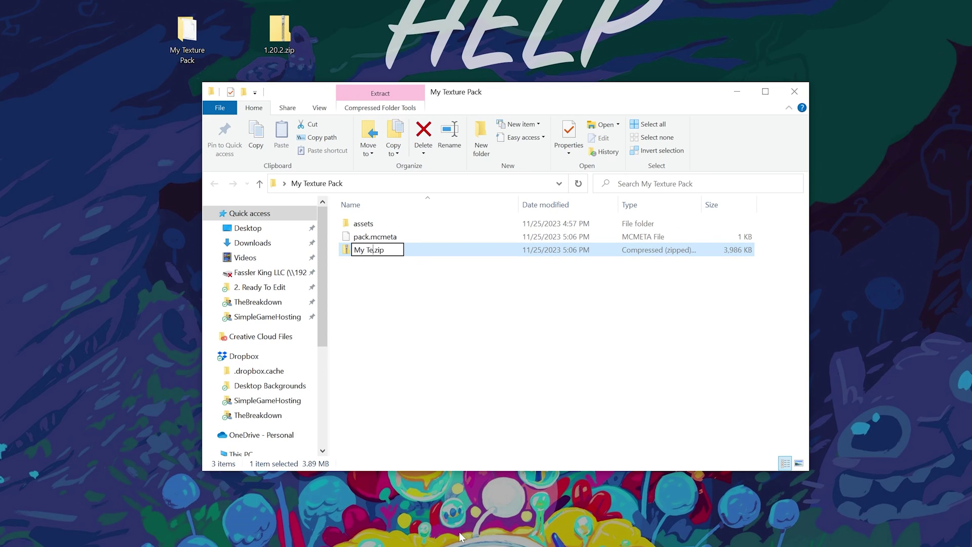
text(My Texture Pack)
key(Return)
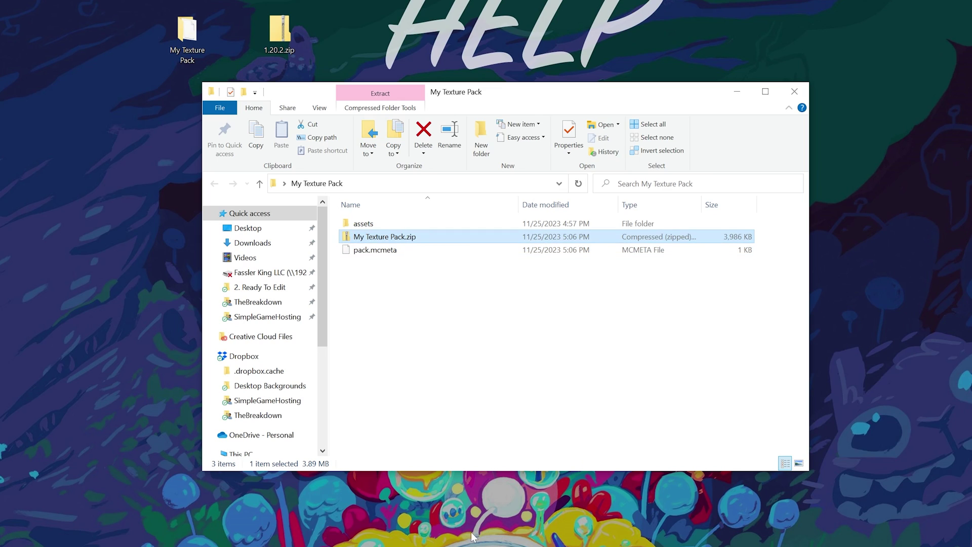
Browse the zip to assets/minecraft/texts and check splashes.txt in Notepad.
double_click(440, 238)
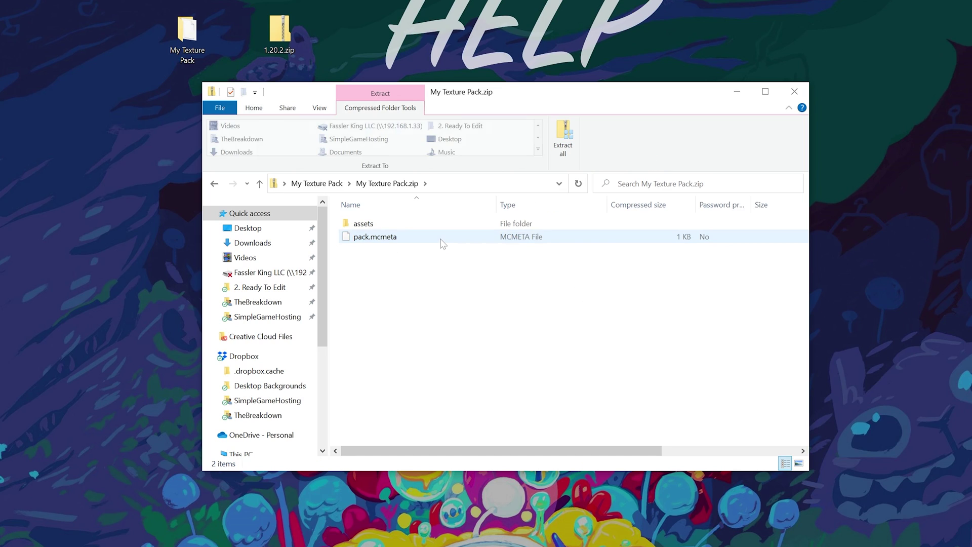
double_click(365, 224)
double_click(364, 223)
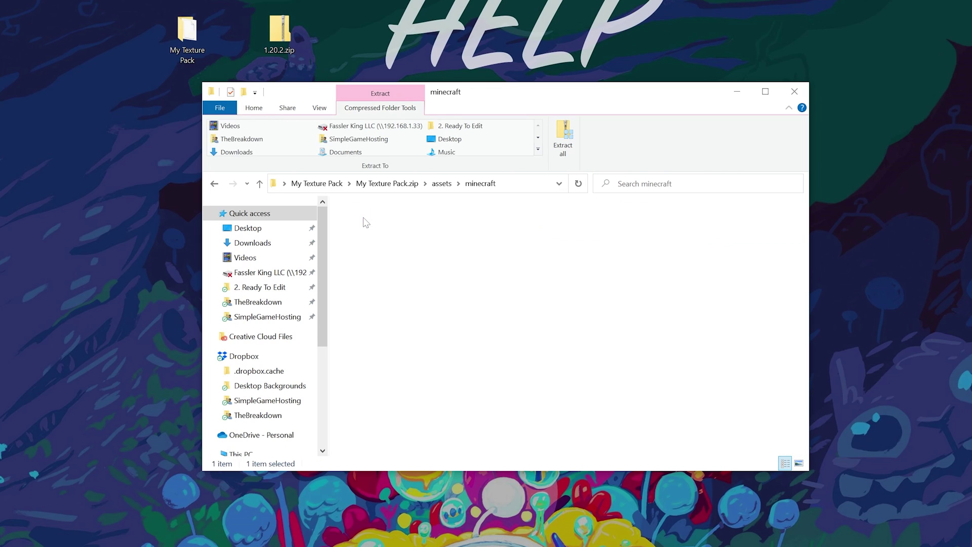
double_click(394, 317)
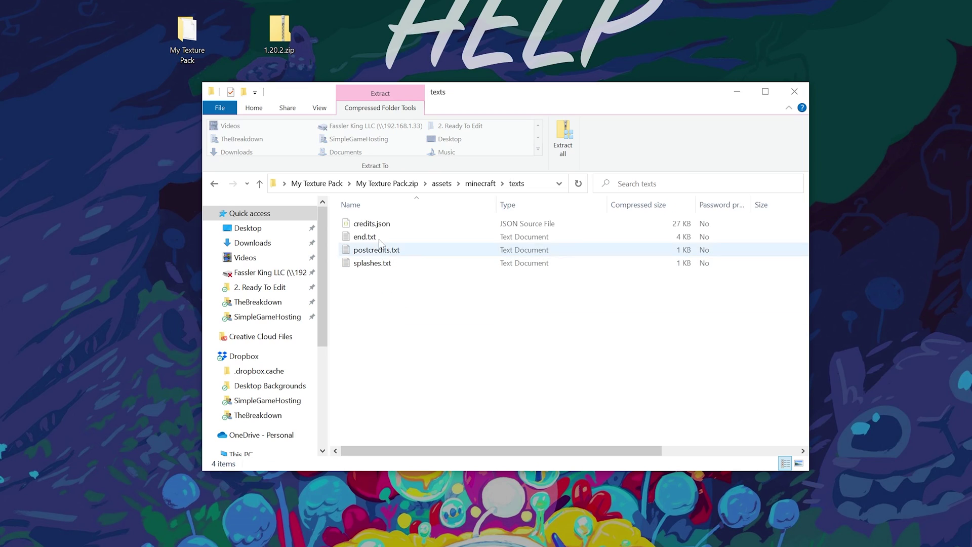
double_click(384, 263)
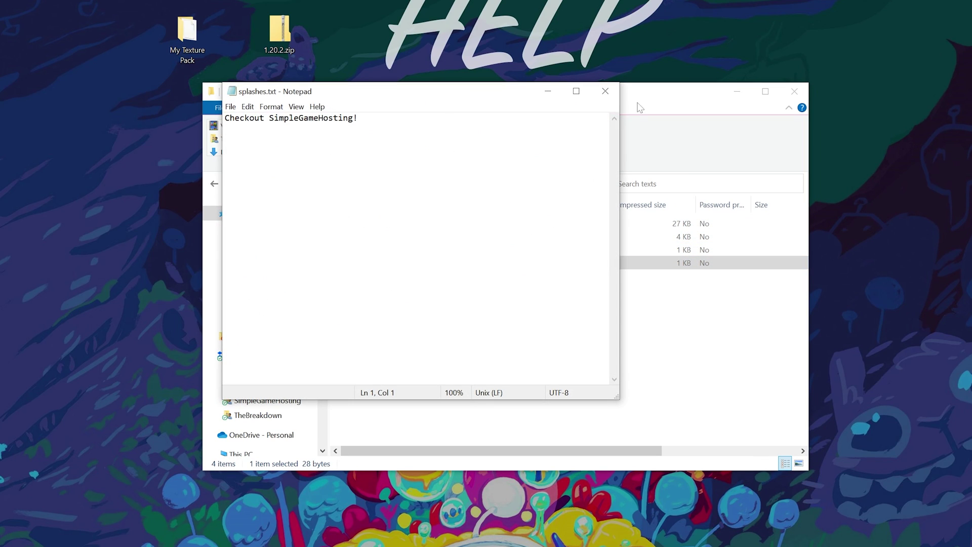
click(605, 91)
click(455, 292)
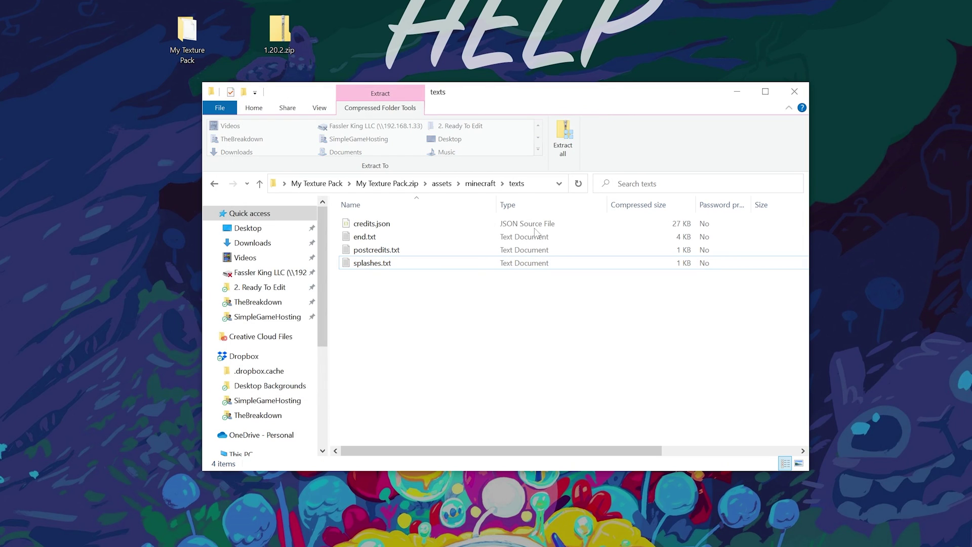
click(795, 91)
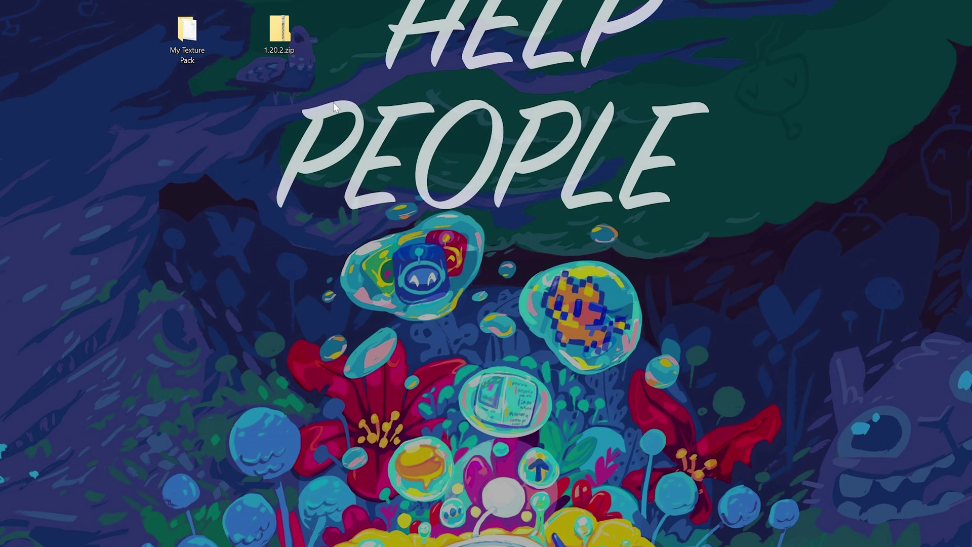
Move My Texture Pack.zip from the pack folder onto the desktop and close Explorer.
double_click(202, 50)
click(387, 250)
click(396, 236)
drag(396, 236, 141, 48)
click(794, 92)
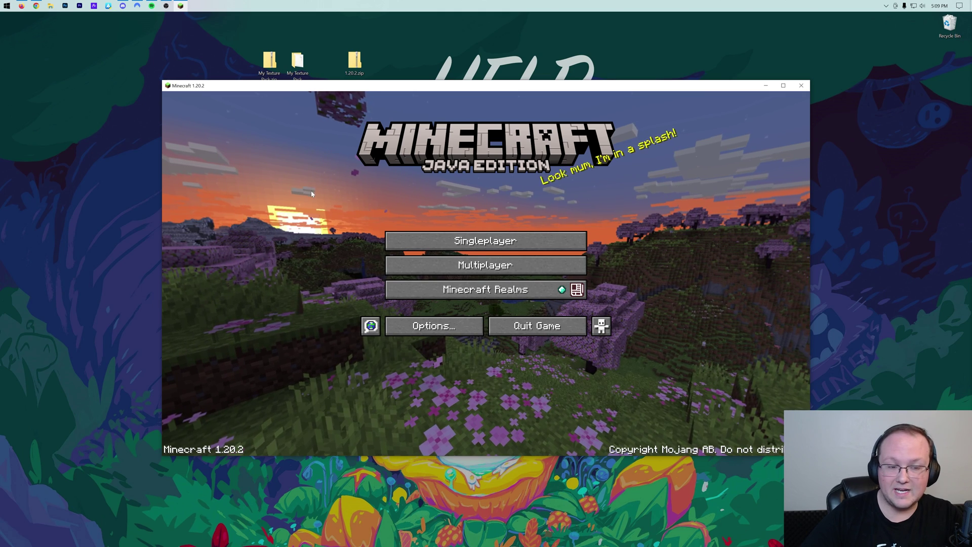
Copy My Texture Pack.zip from the desktop into Minecraft's resourcepacks folder, then close the folder.
click(412, 324)
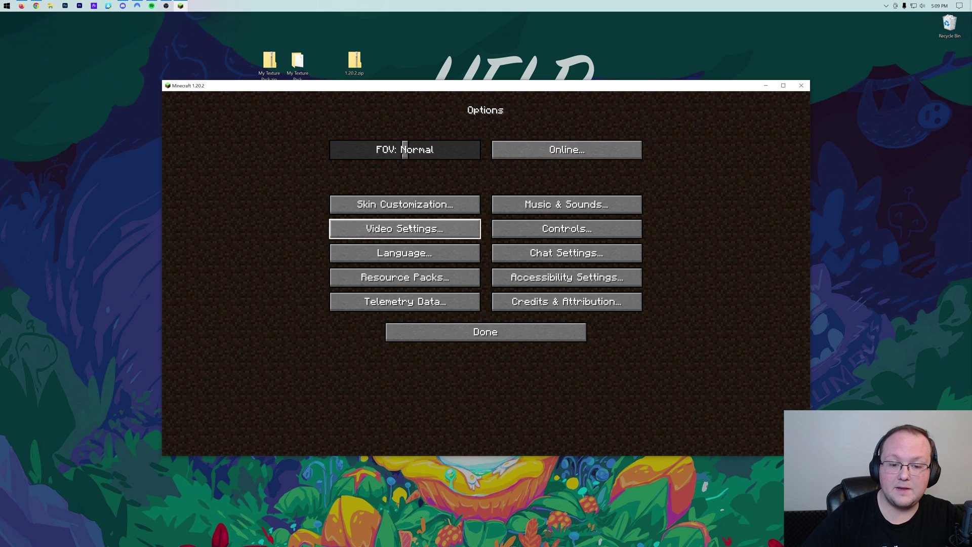
click(401, 278)
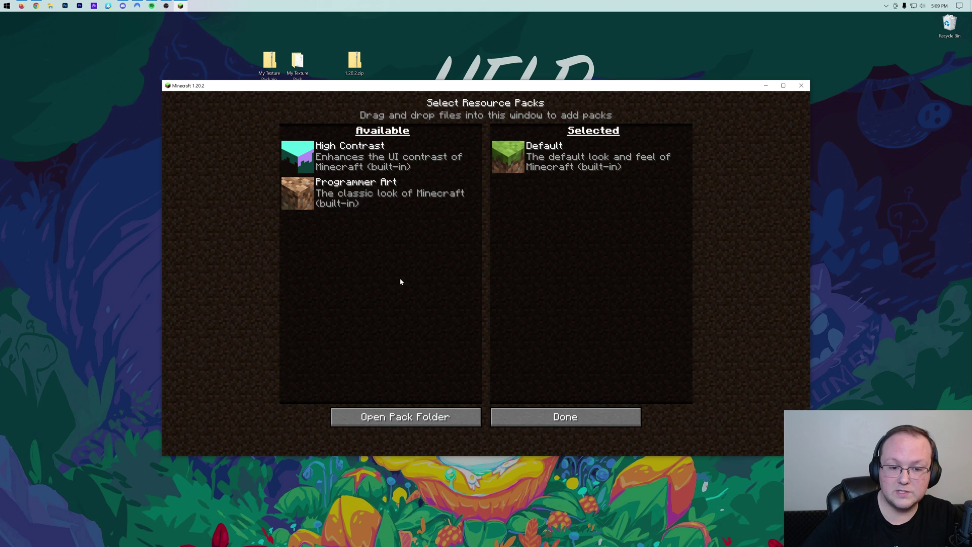
click(408, 416)
drag(276, 59, 489, 278)
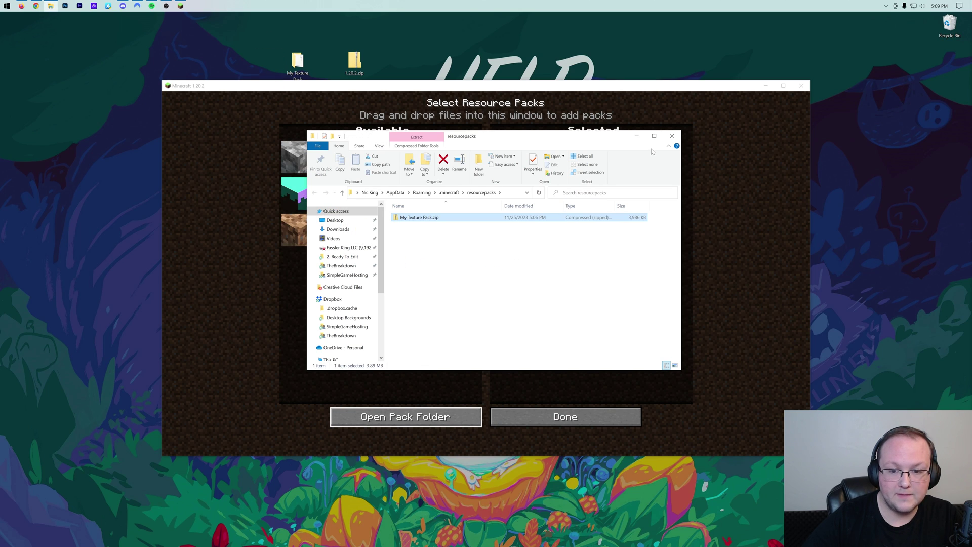
click(672, 137)
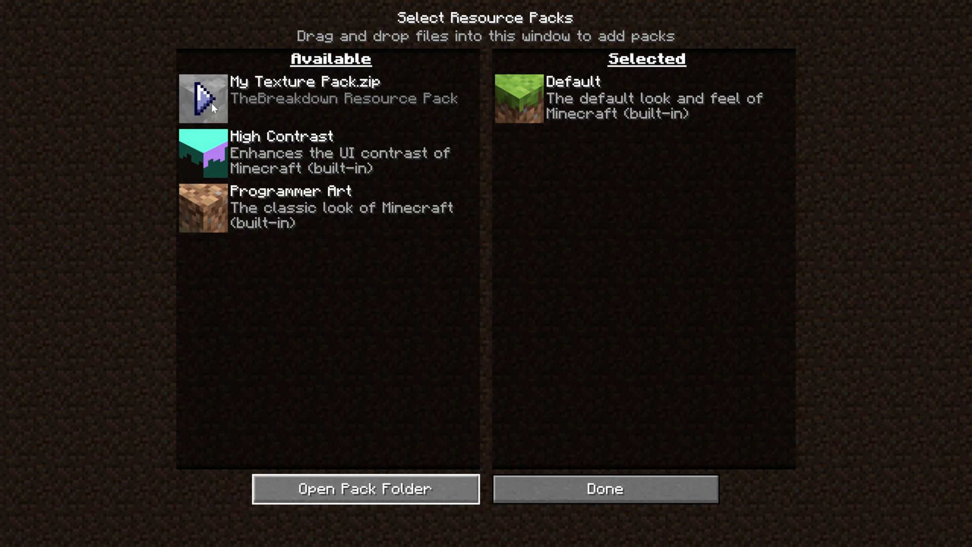
Move My Texture Pack into the Selected resource packs list.
click(202, 103)
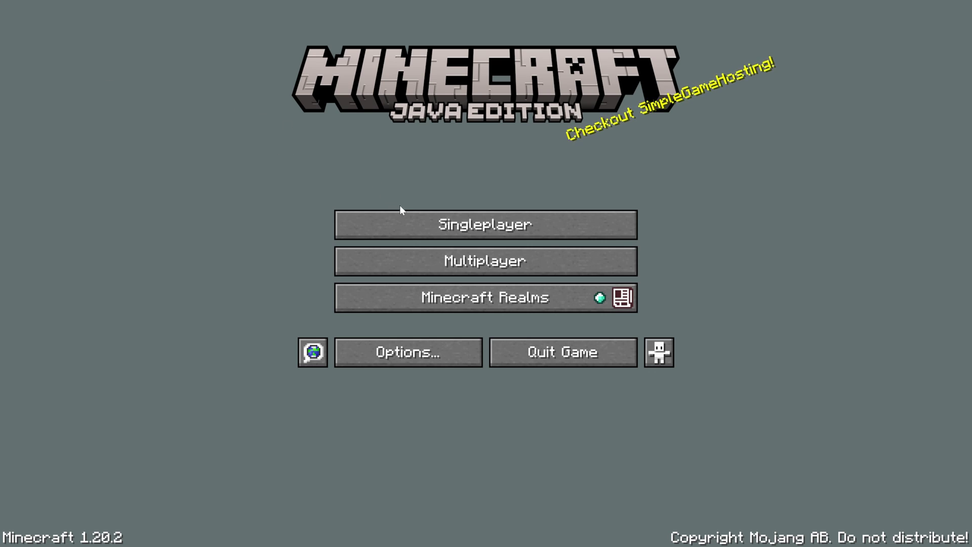
Join the saved multiplayer server, accepting the third-party play warning.
click(433, 258)
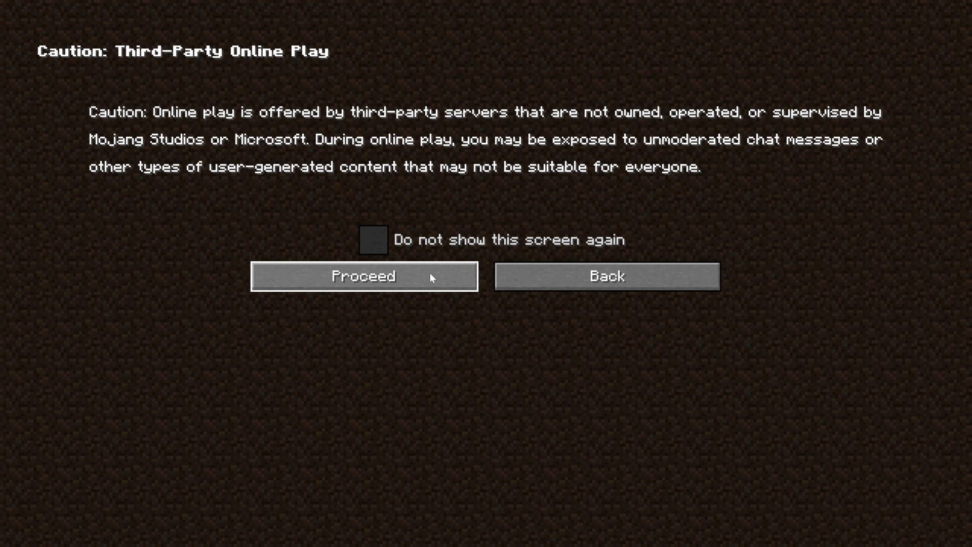
click(430, 273)
double_click(541, 93)
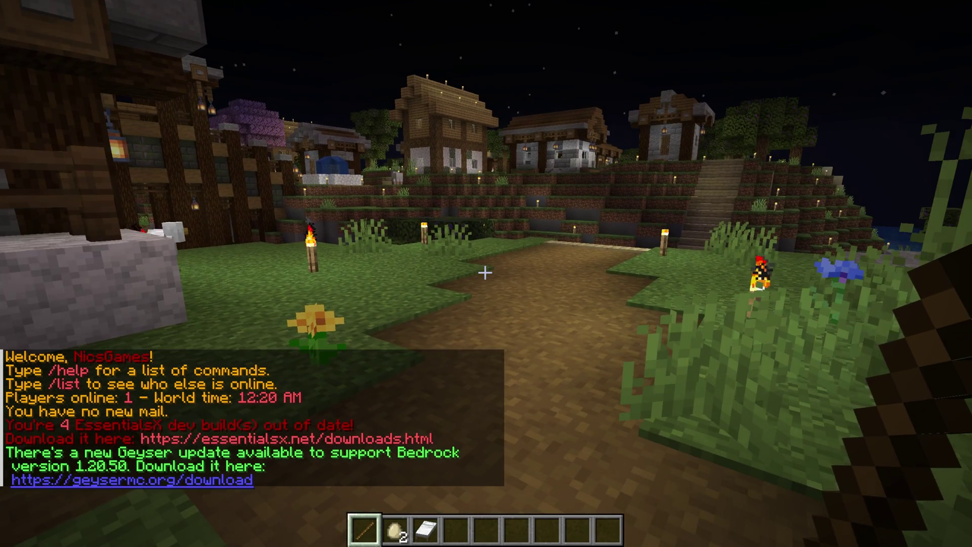
Walk to the terraced hillside and break the grey recoloured dirt blocks.
key(w)
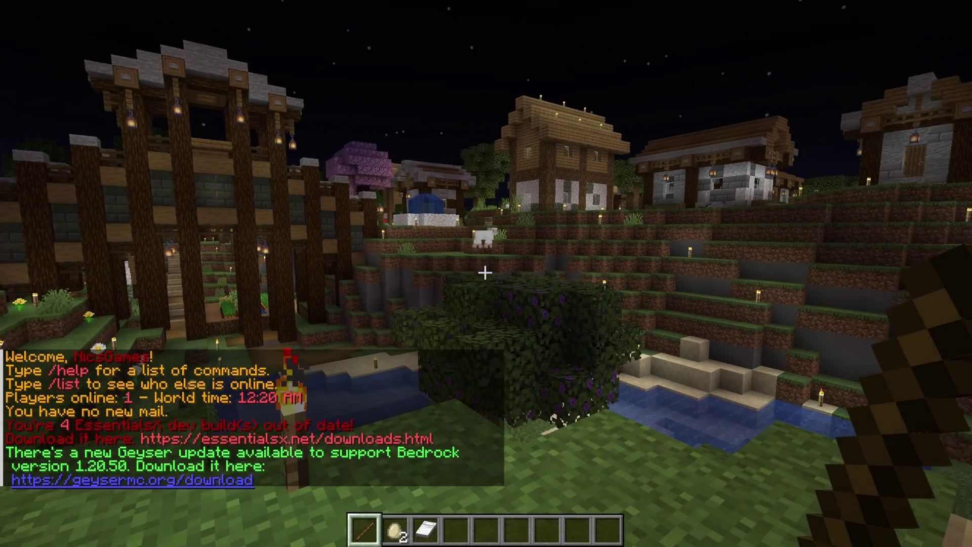
key(w)
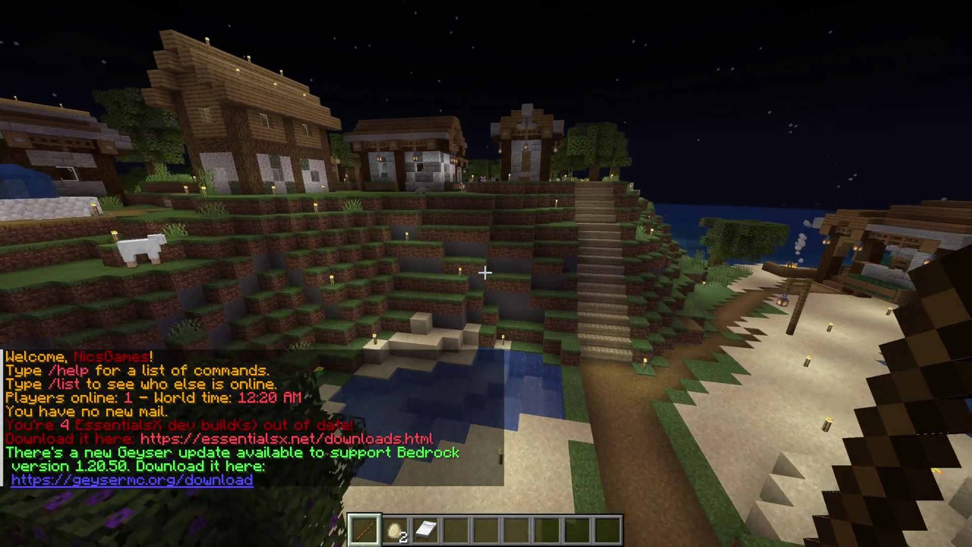
key(w)
key(w)
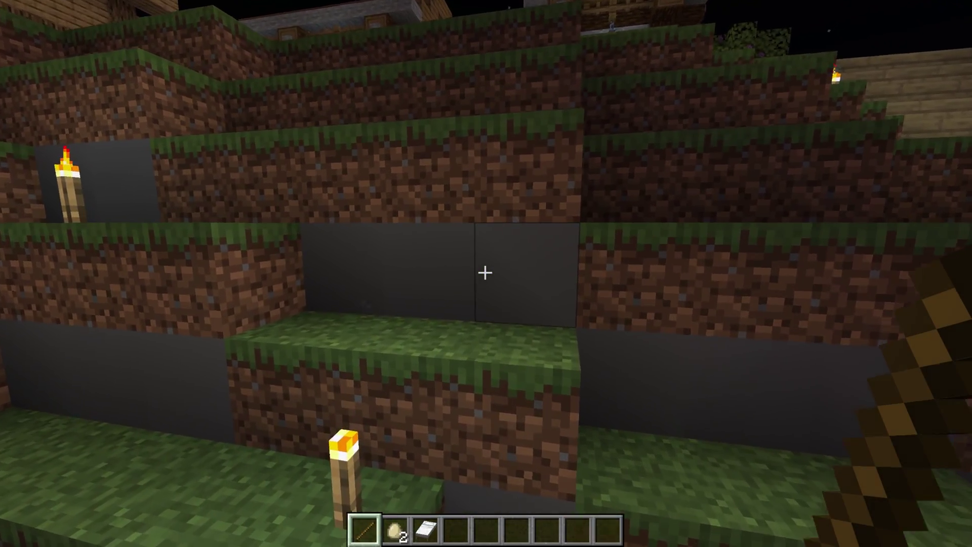
key(4)
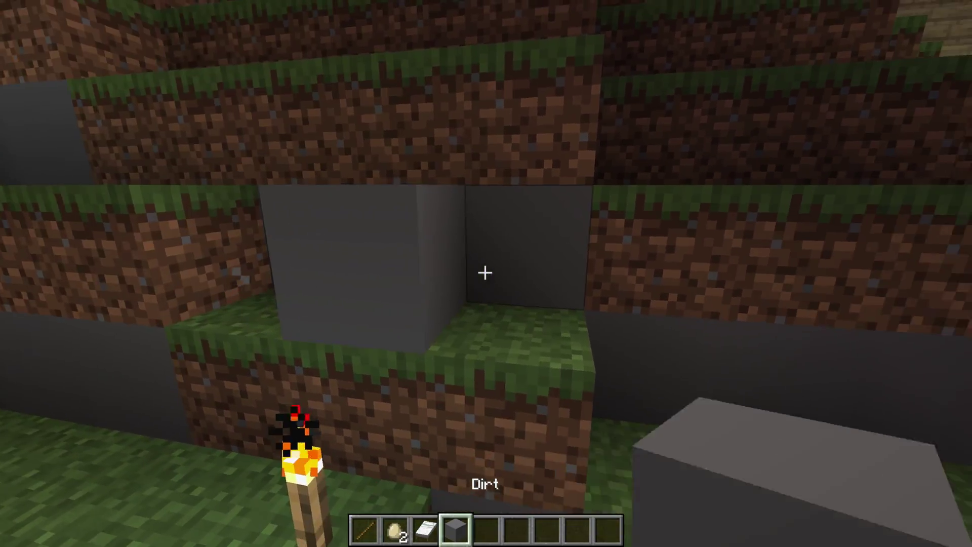
click(485, 272)
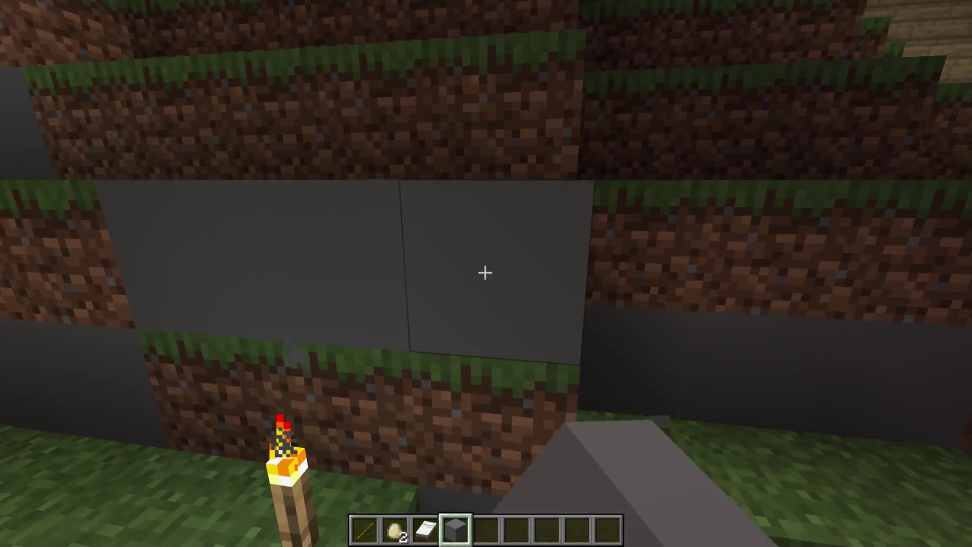
click(485, 272)
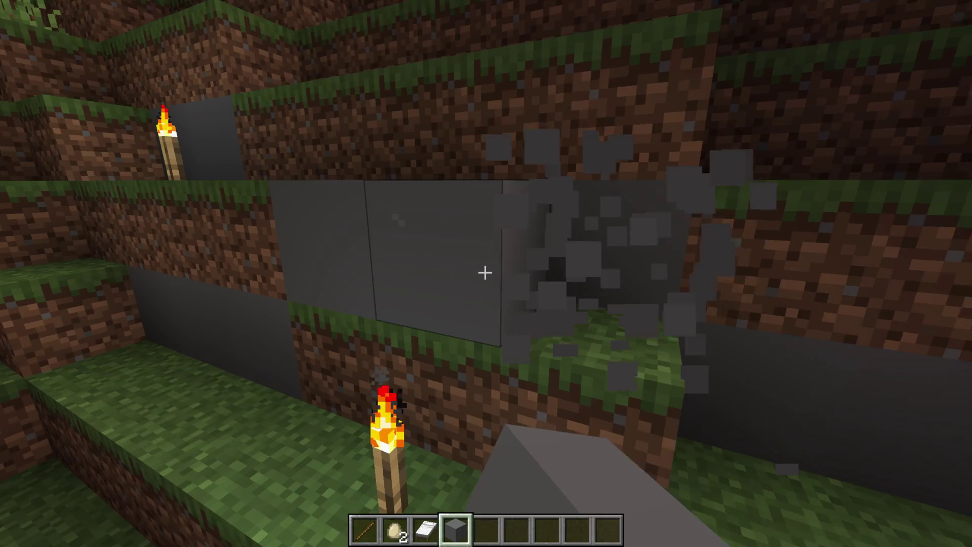
key(w)
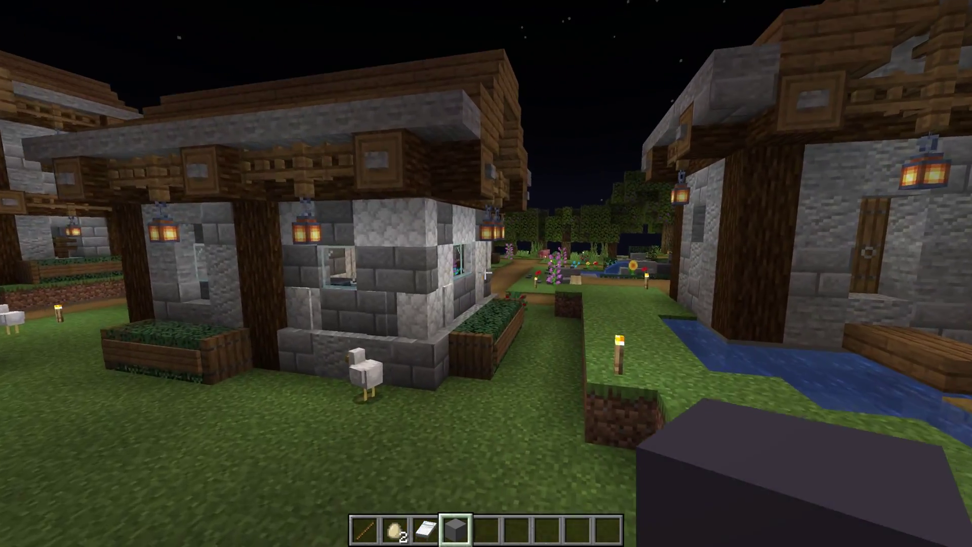
Search the creative inventory for 'diam' and put Block of Diamond in the hotbar.
key(e)
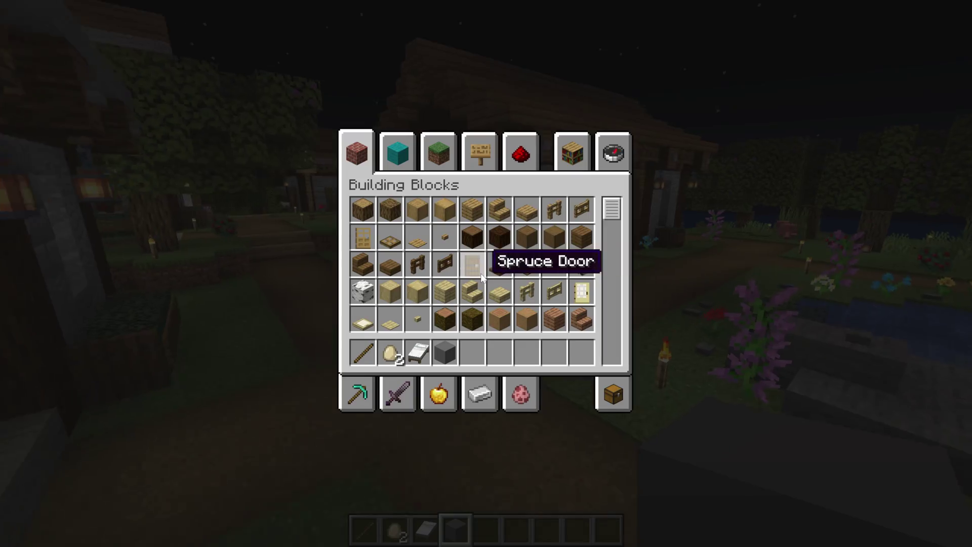
click(613, 153)
text(diam)
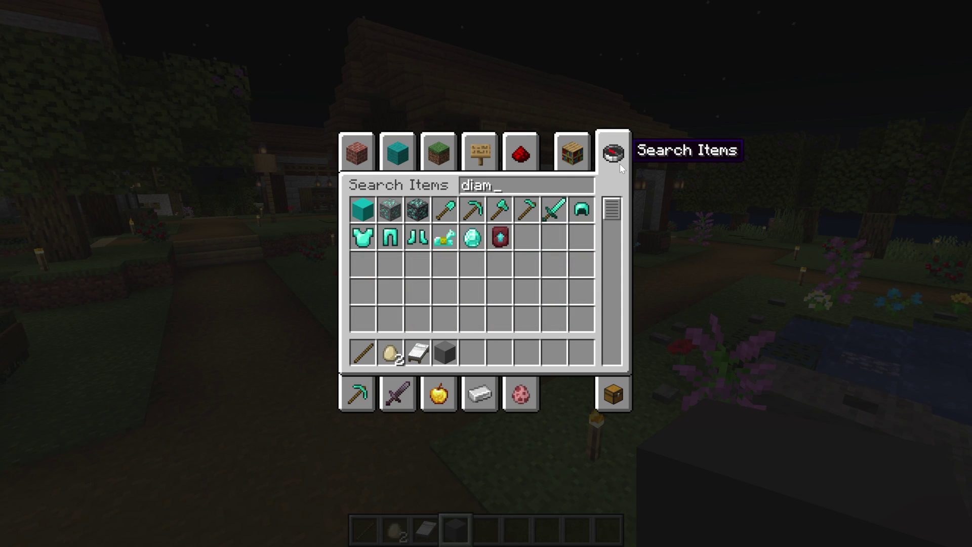
click(355, 221)
key(ctrl+a)
click(471, 352)
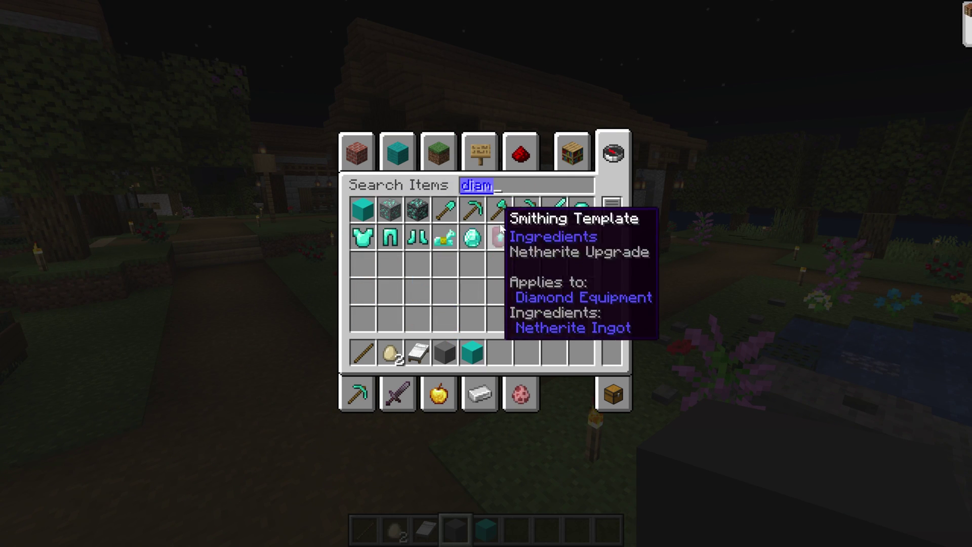
Search 'em', 'cobb' and 'dir' to add Block of Emerald, Cobblestone and Gravel to the hotbar.
text(em)
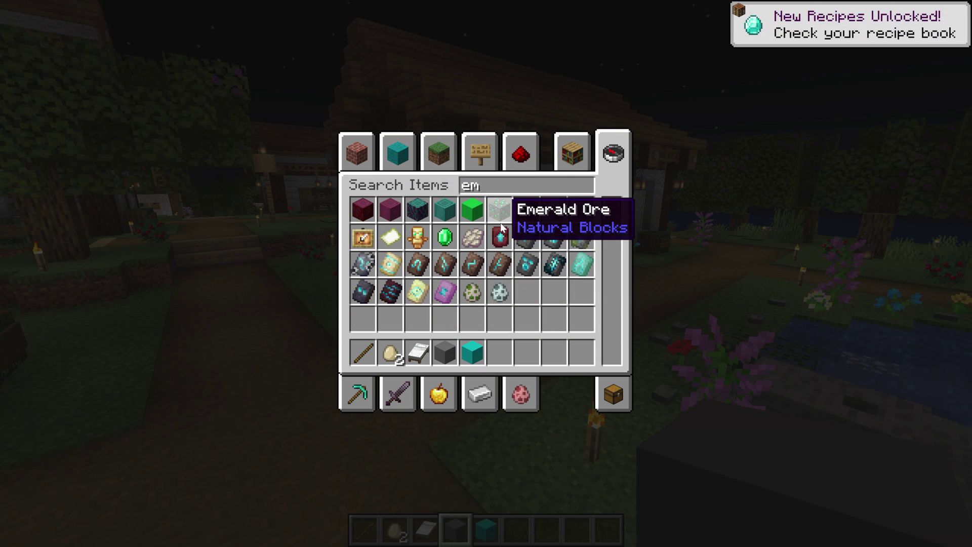
click(472, 209)
key(ctrl+a)
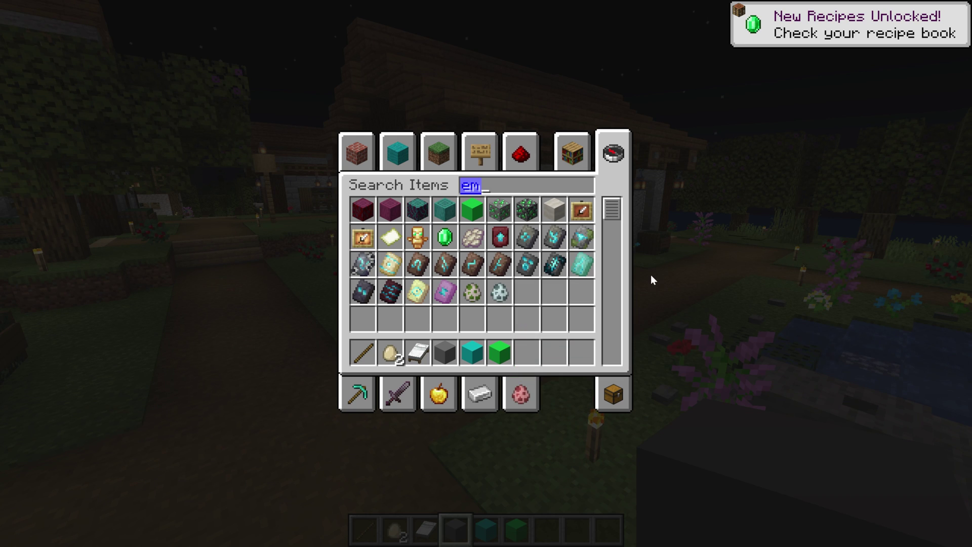
text(cobb)
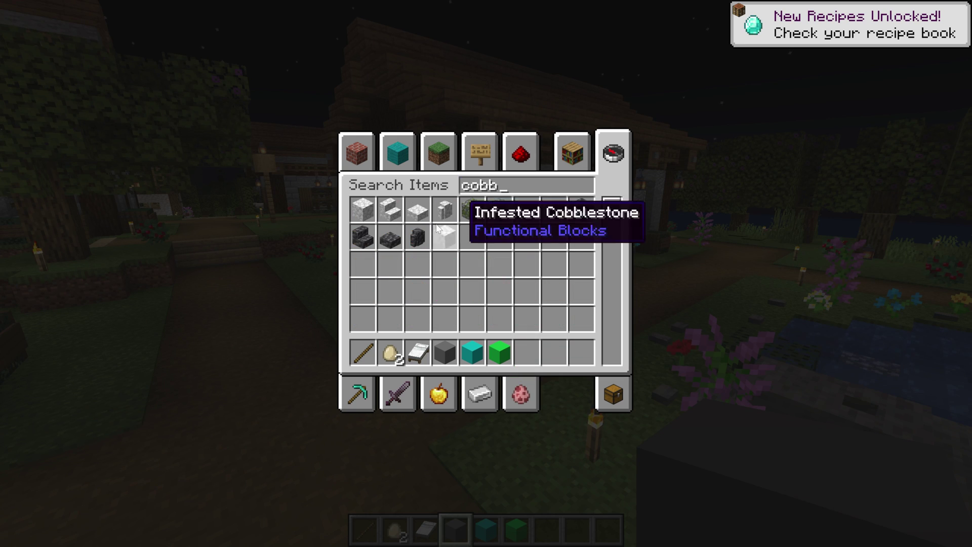
click(526, 352)
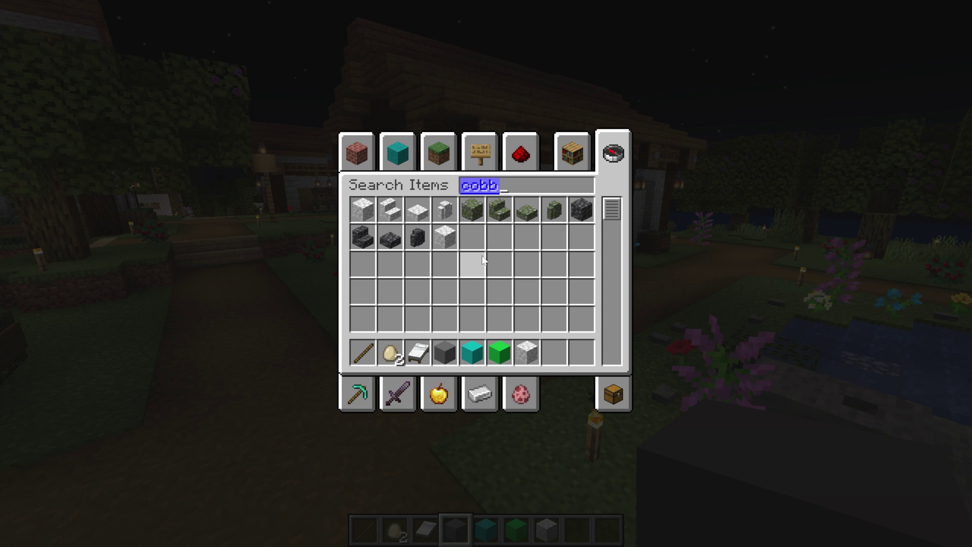
text(dir)
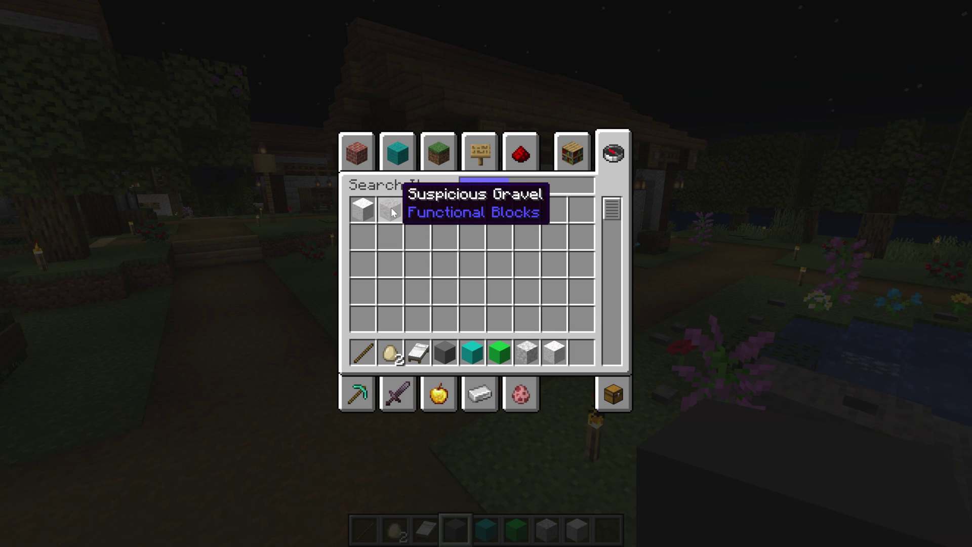
key(Escape)
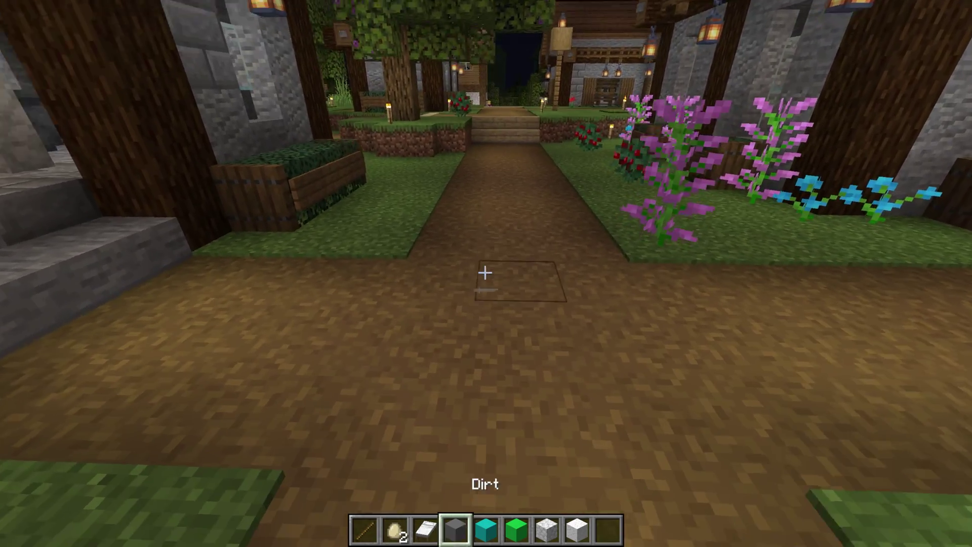
Place and break a few test gravel blocks on the dirt path.
scroll(486, 273, down, 3)
scroll(485, 273, down, 1)
right_click(485, 273)
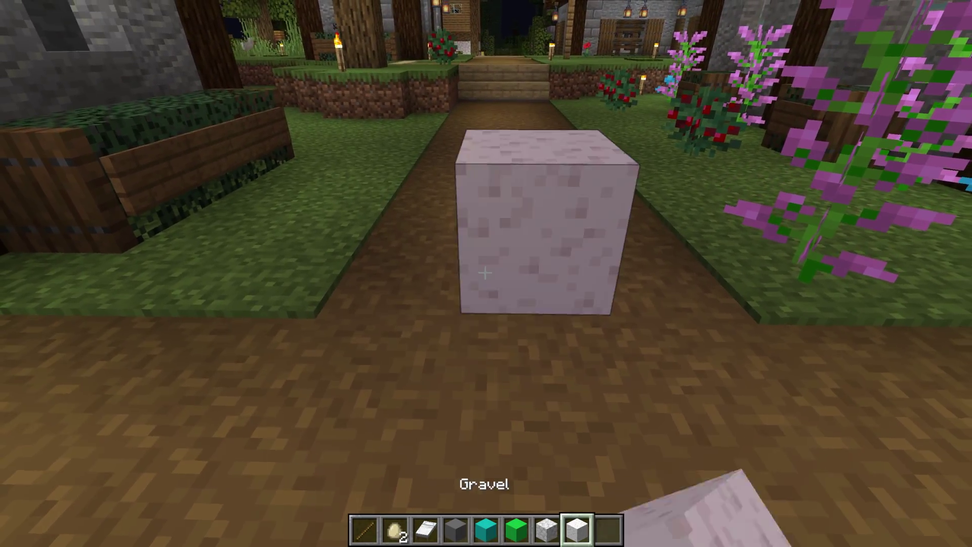
right_click(485, 273)
click(485, 273)
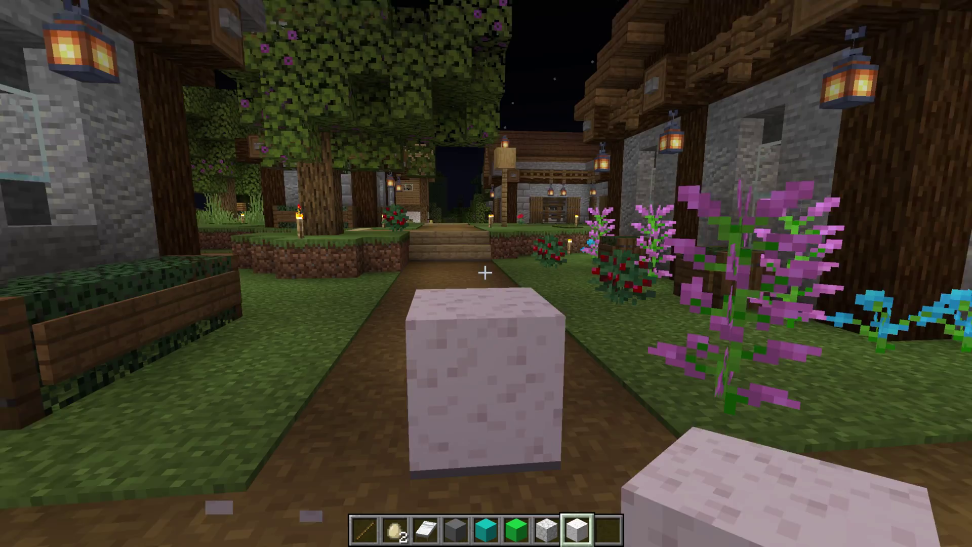
right_click(485, 272)
click(486, 273)
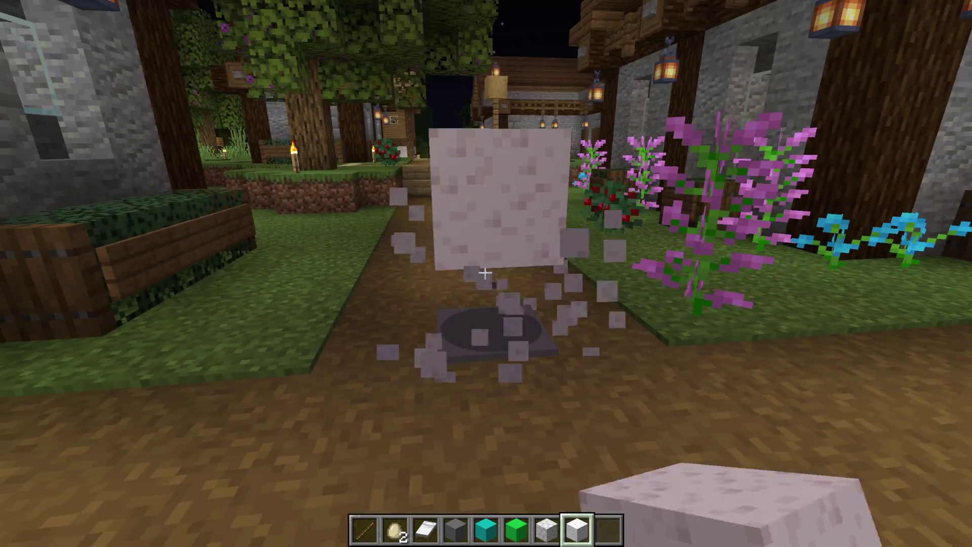
click(485, 273)
Stack a grey block, Cobblestone, Block of Emerald and Block of Diamond into a pillar.
key(w)
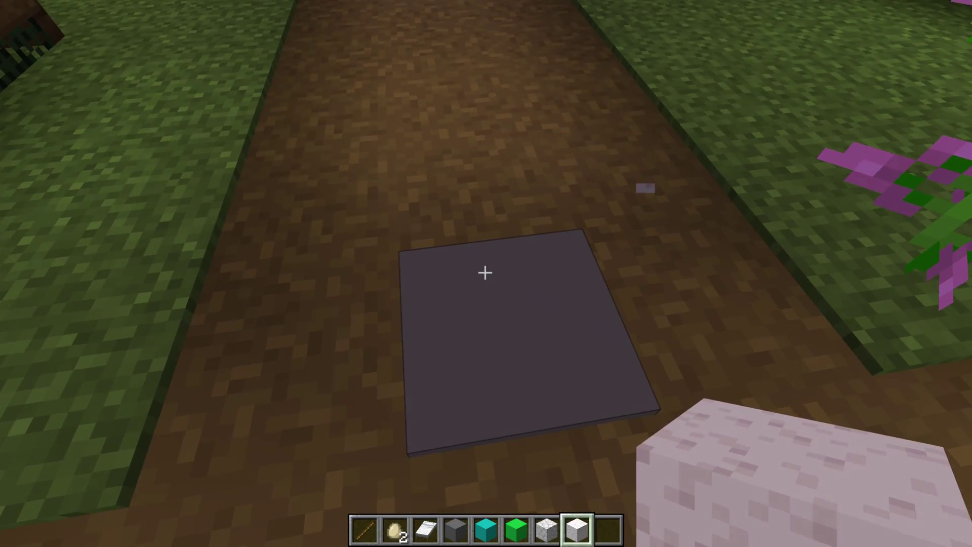
key(4)
right_click(485, 273)
key(5)
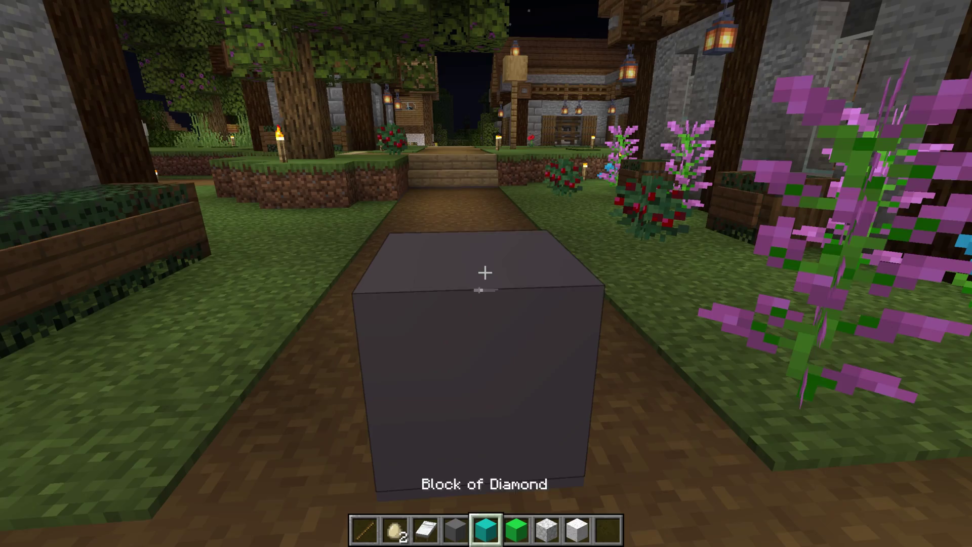
key(8)
key(7)
right_click(485, 273)
key(s)
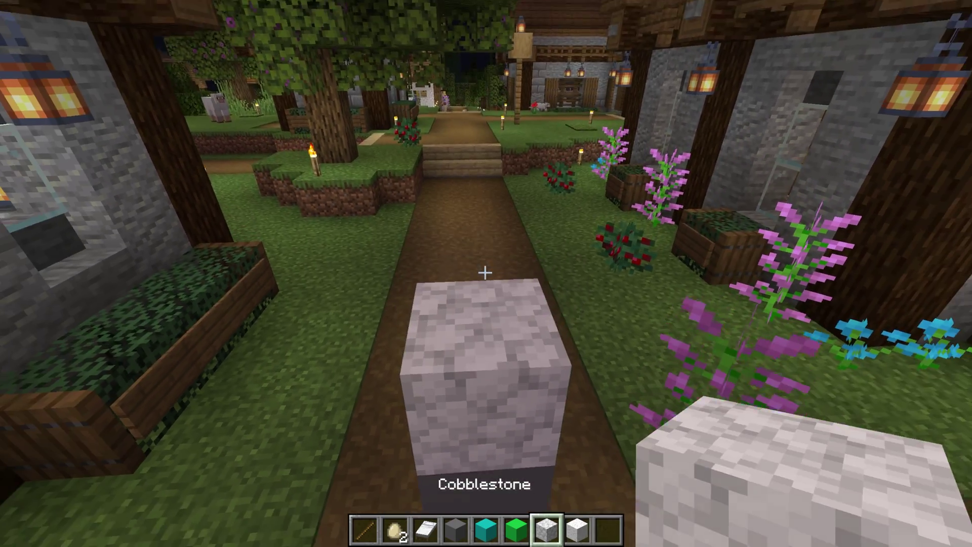
key(6)
right_click(485, 273)
key(s)
key(5)
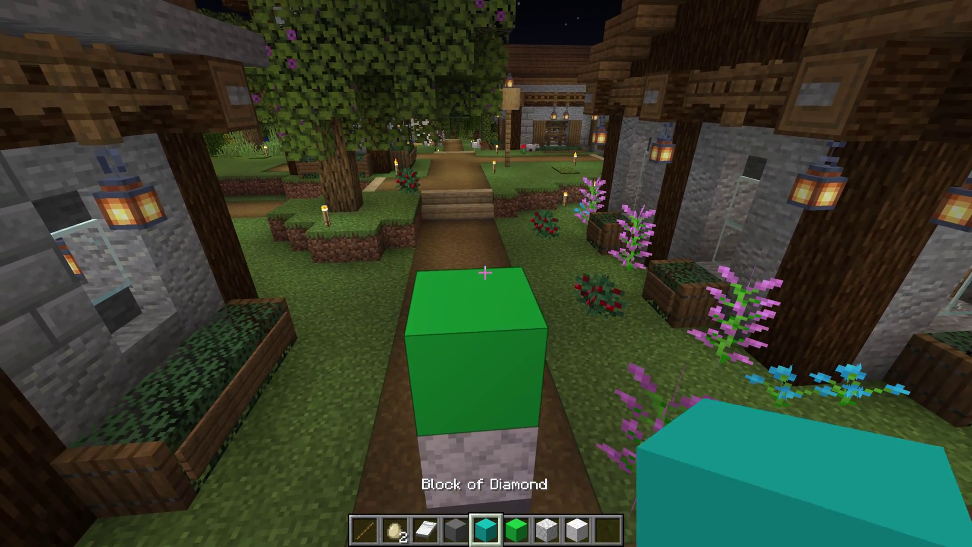
right_click(485, 273)
Cap the pillar with a Gravel block, then pause, resume and open the chat.
key(4)
key(s)
key(7)
right_click(485, 273)
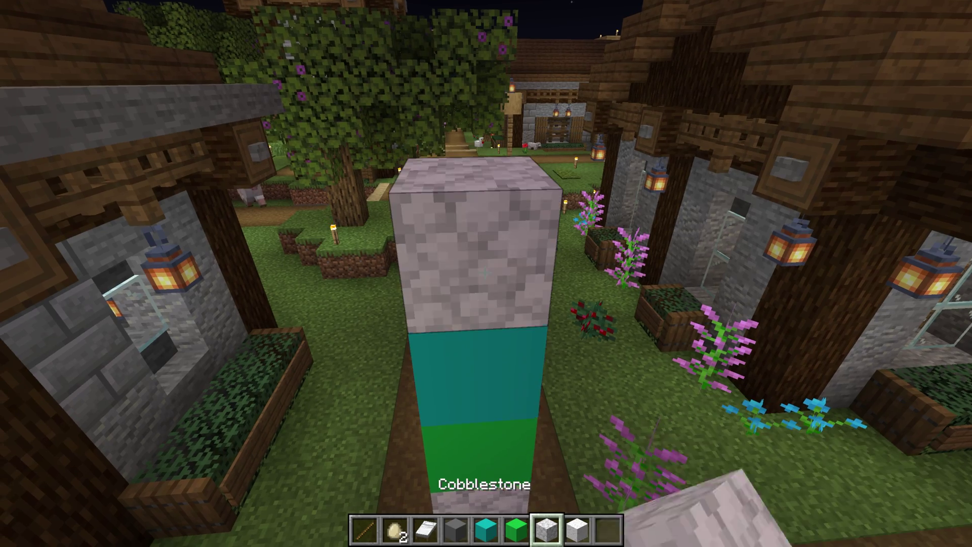
click(485, 272)
key(s)
key(8)
right_click(485, 272)
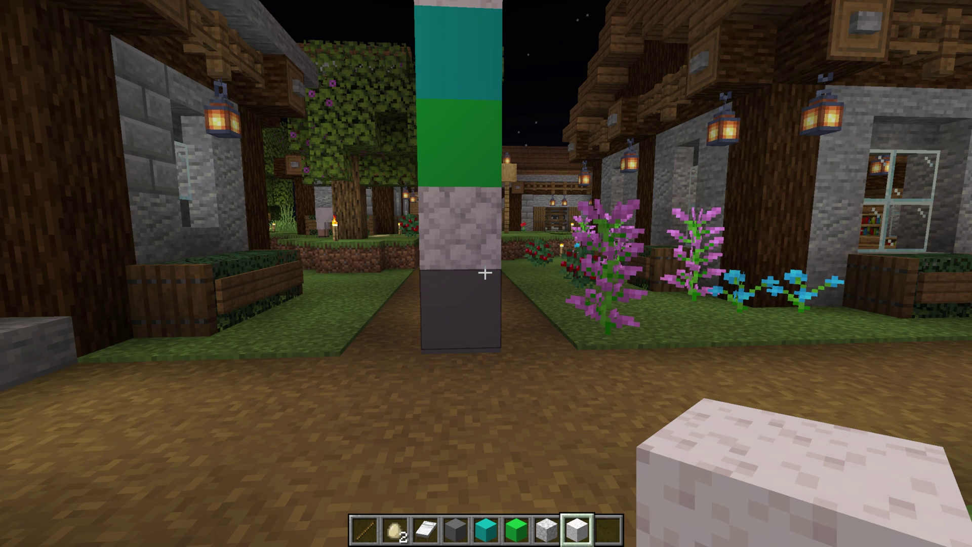
key(Escape)
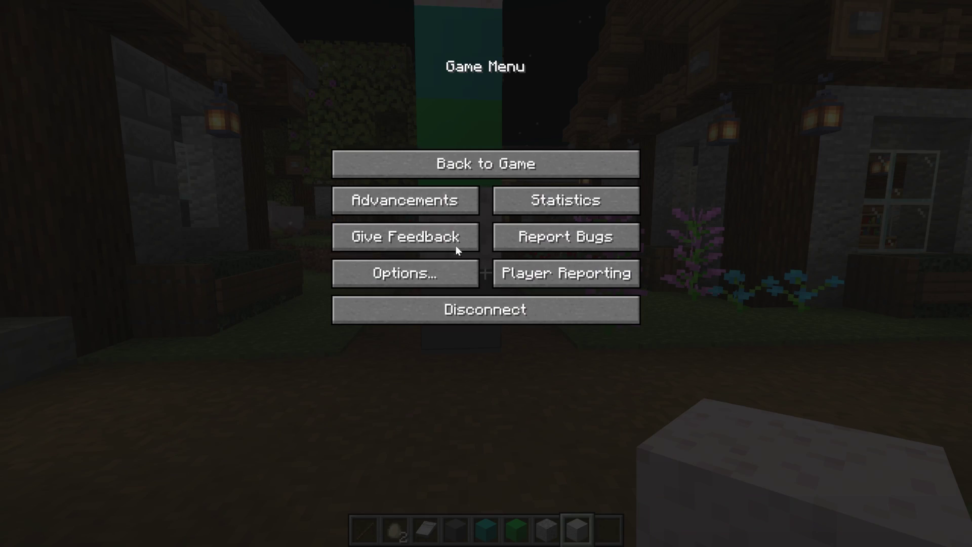
key(Escape)
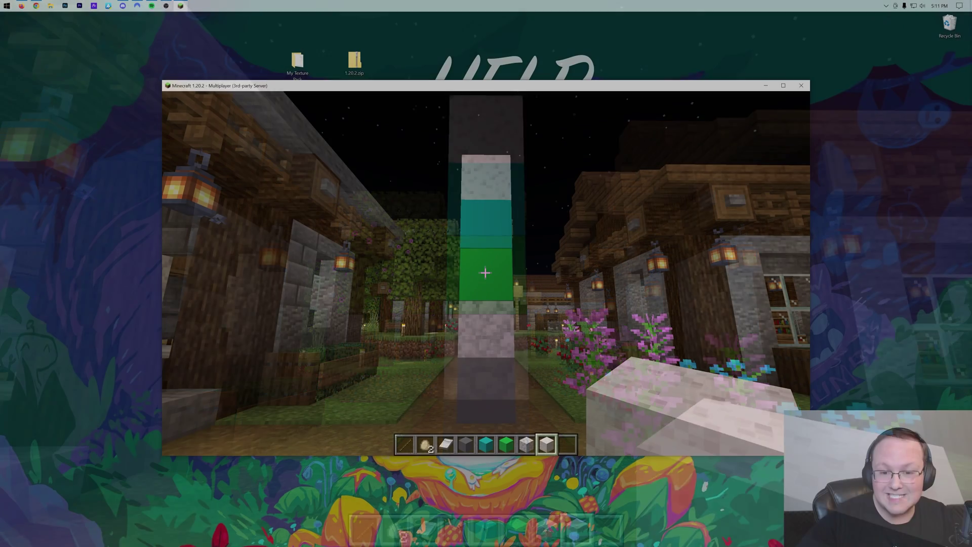
key(t)
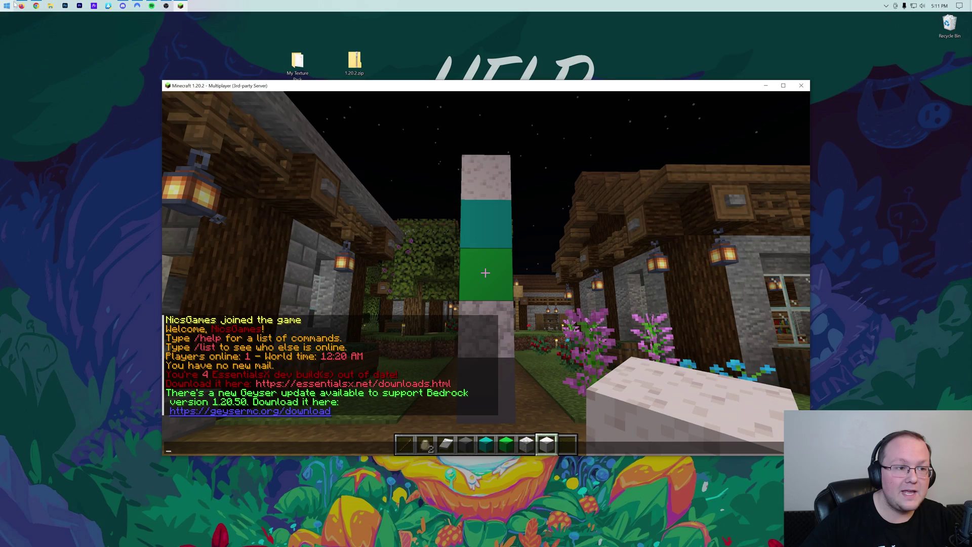
Scroll through the Minecraft Wiki resource pack tutorial and return to its top.
click(37, 7)
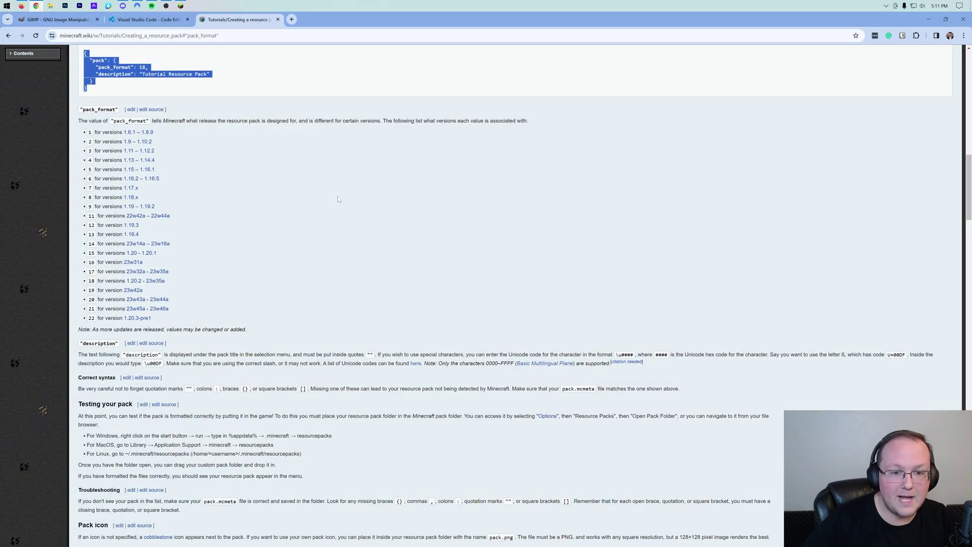
scroll(358, 211, up, 10)
scroll(358, 210, up, 2)
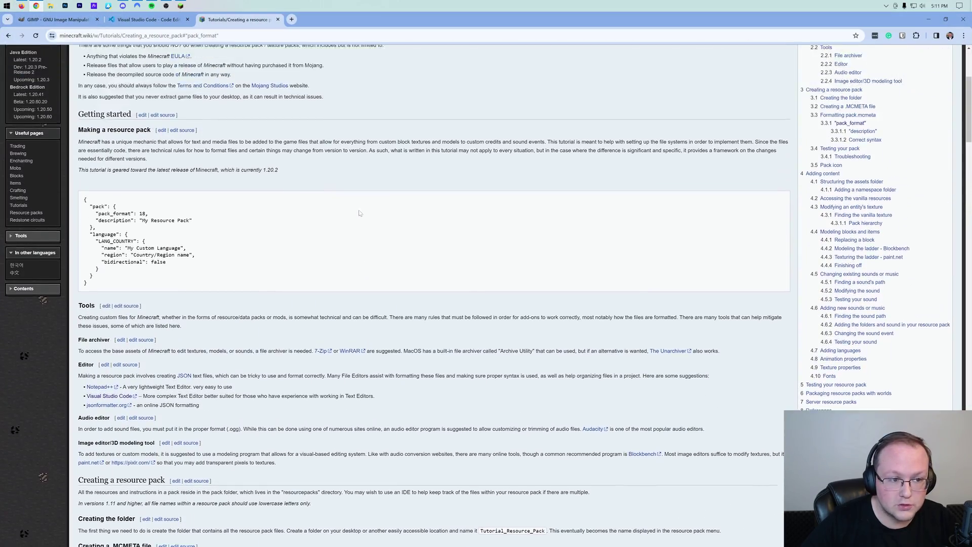
scroll(365, 215, down, 10)
scroll(374, 223, down, 1)
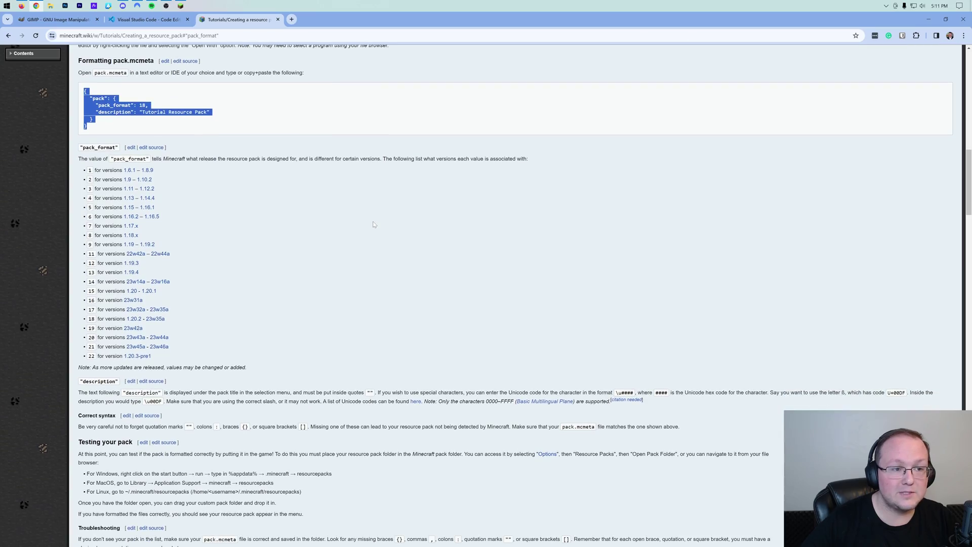
scroll(250, 289, up, 15)
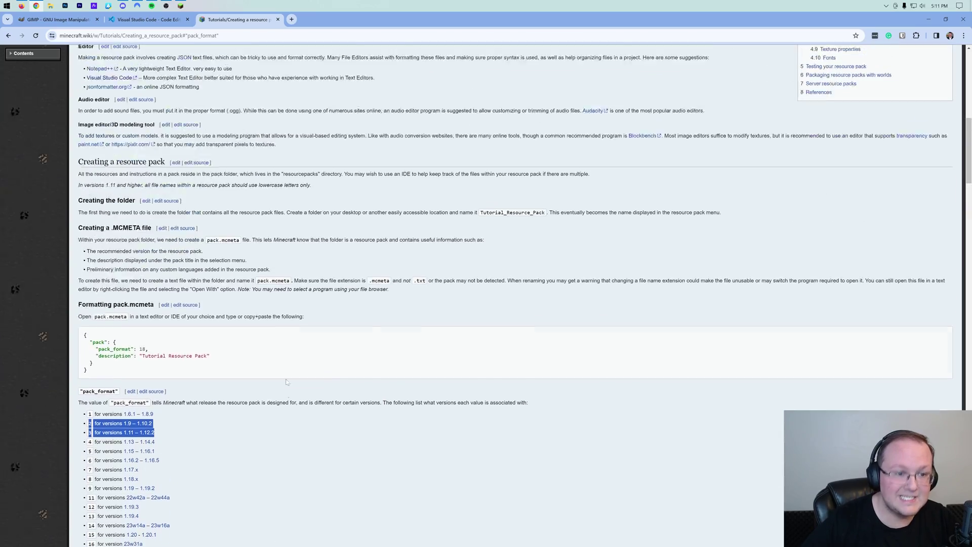
scroll(287, 371, down, 17)
scroll(286, 371, down, 10)
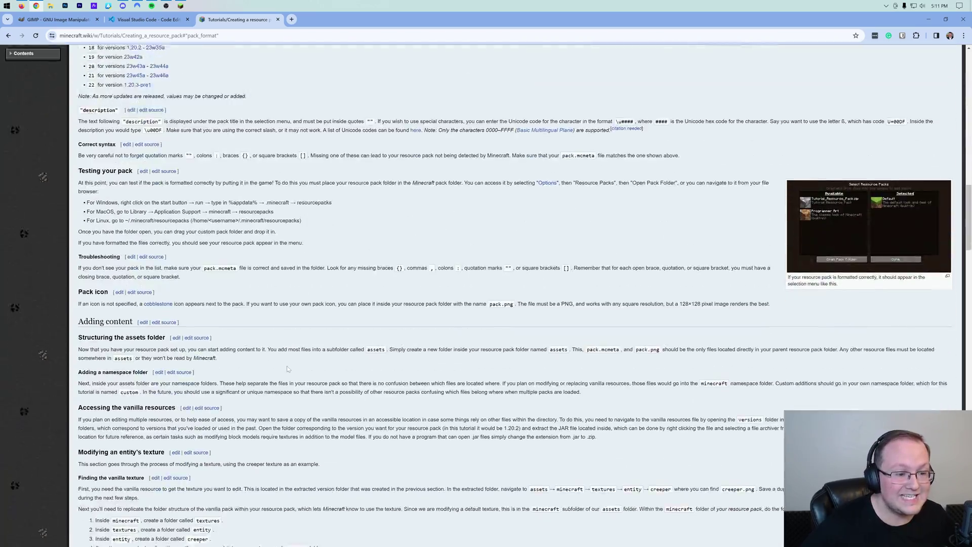
scroll(188, 231, down, 12)
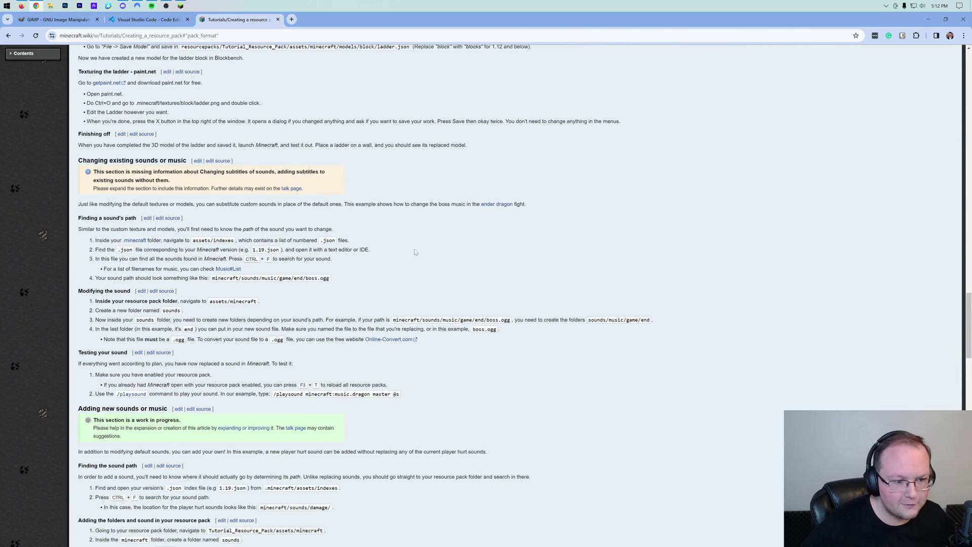
scroll(414, 252, down, 10)
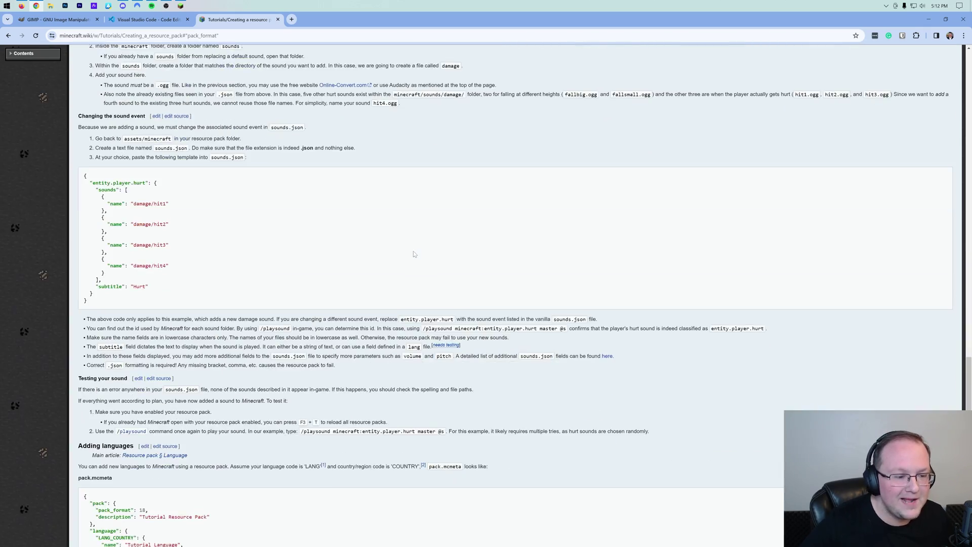
scroll(414, 254, down, 6)
scroll(414, 255, down, 13)
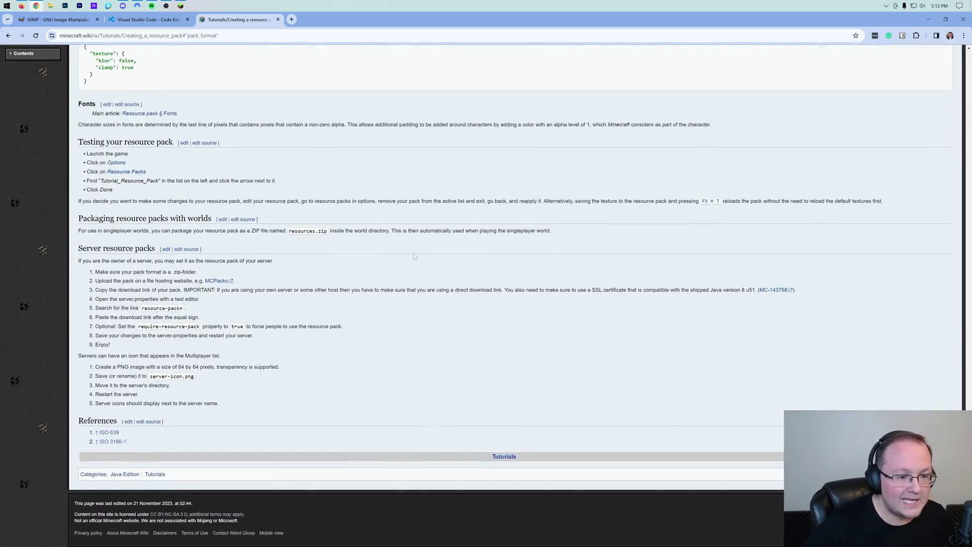
key(Home)
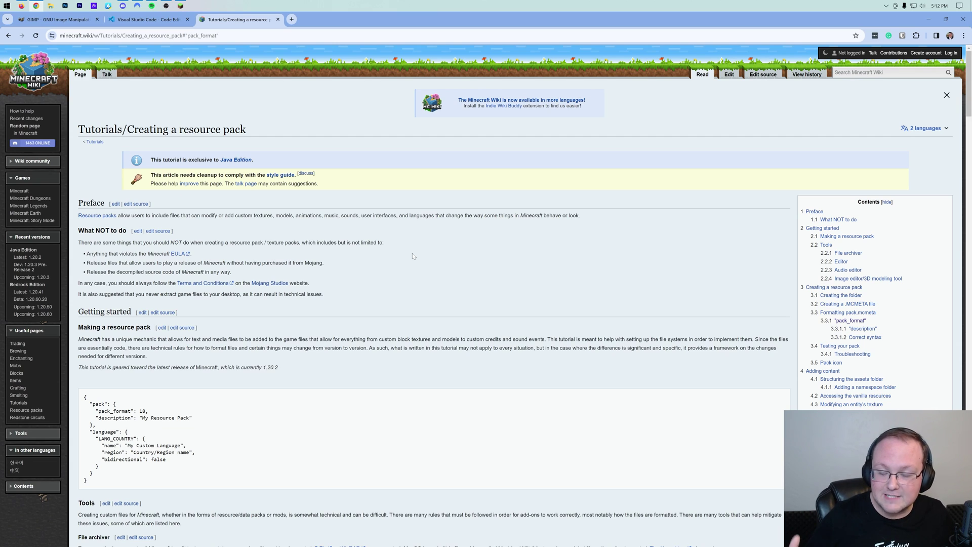
Return to Minecraft and step toward and back from the recoloured pillar.
click(181, 6)
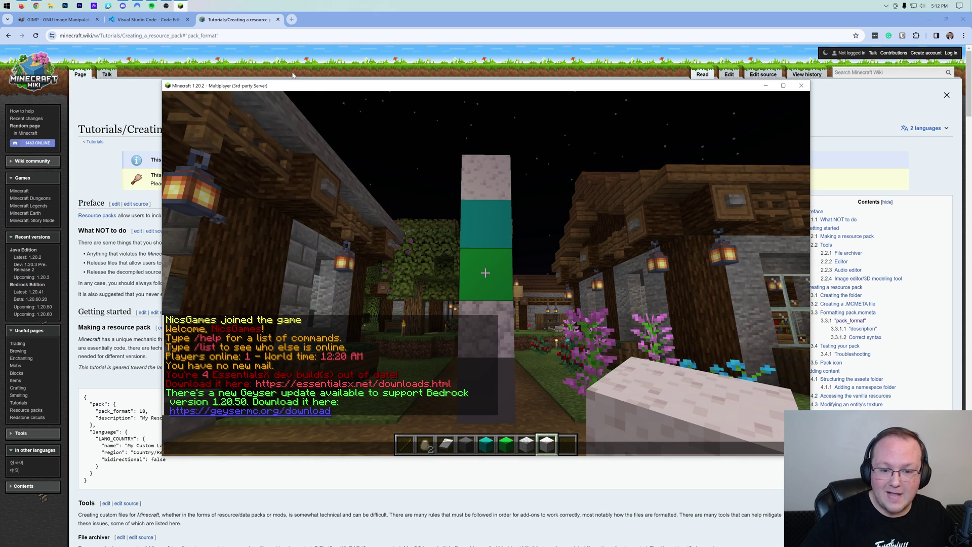
click(449, 241)
key(w)
key(s)
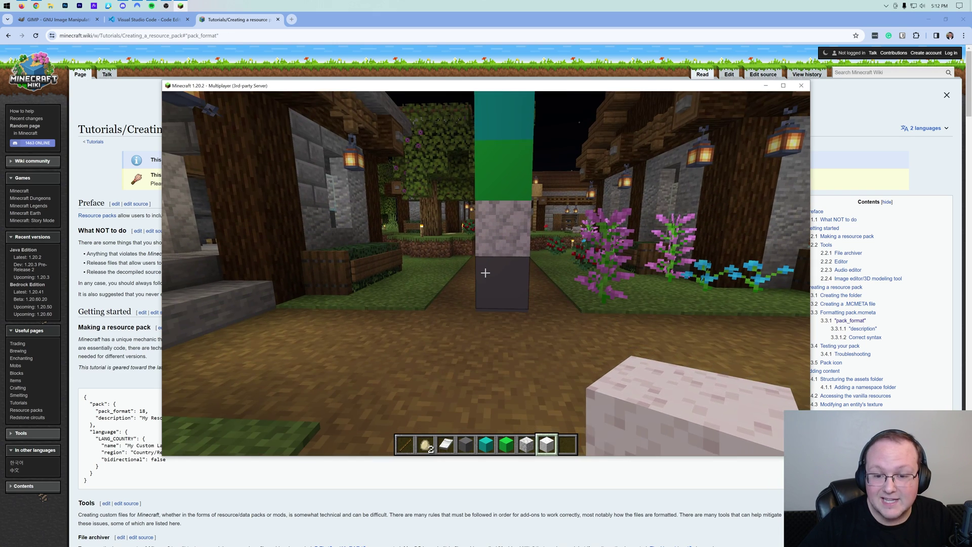